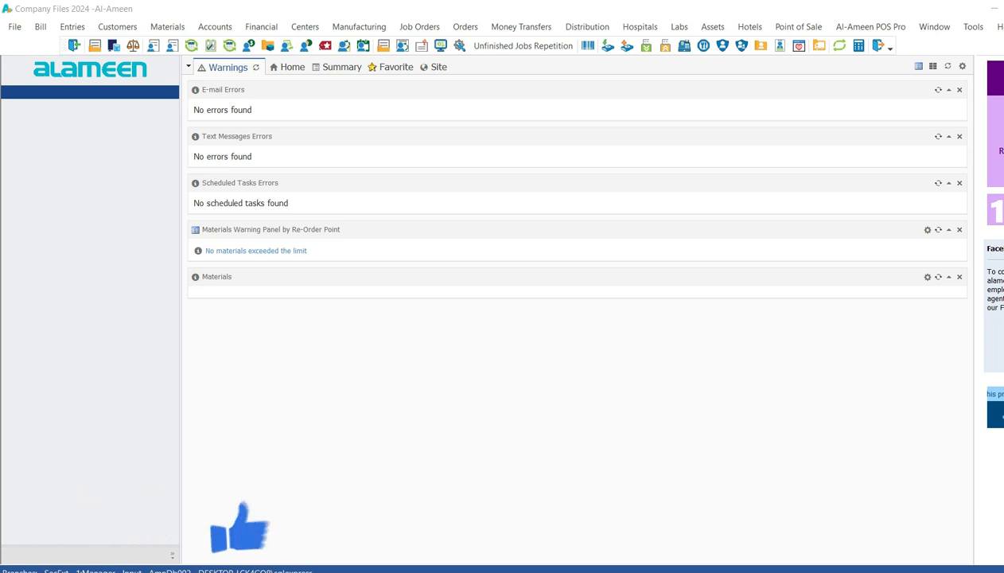
left_click(974, 27)
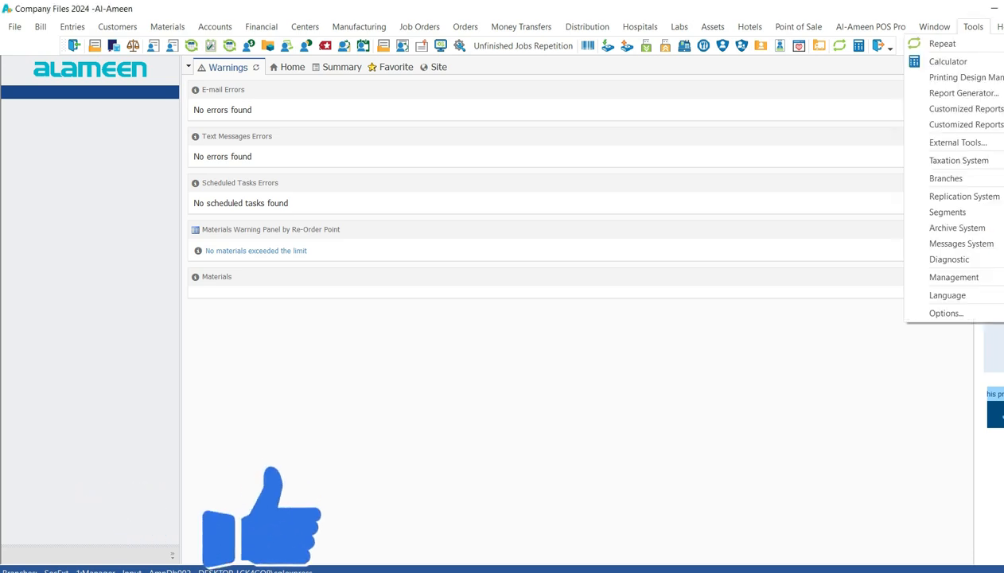
mouse_move(954, 278)
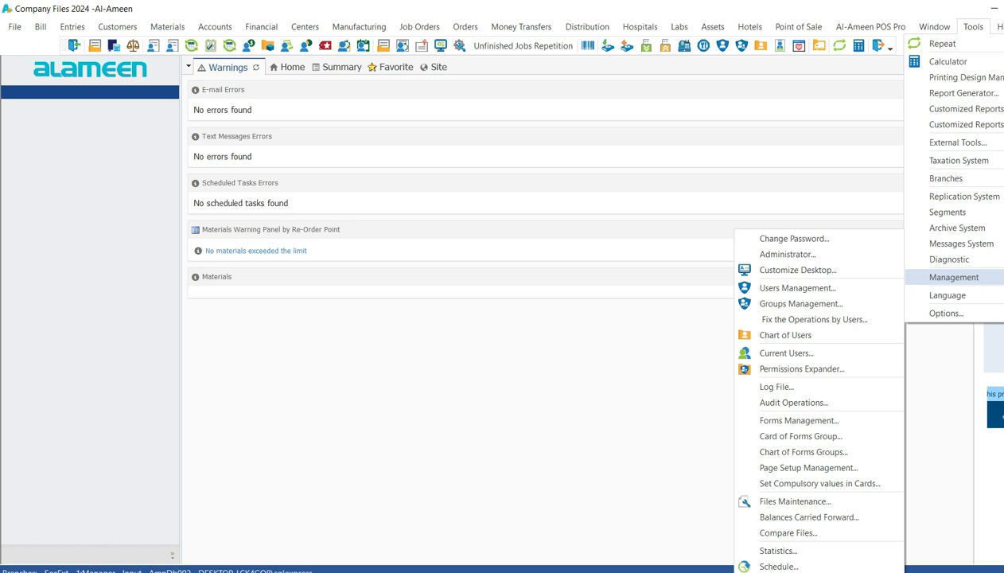
key("Escape")
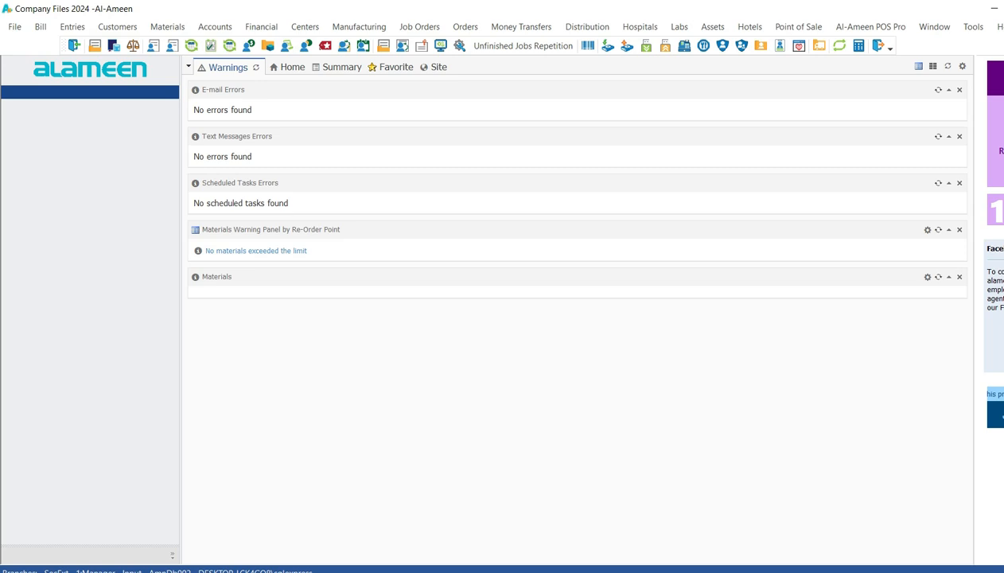
Open purchase bill 1, check which linked records it can display, and close the bill.
left_click(41, 27)
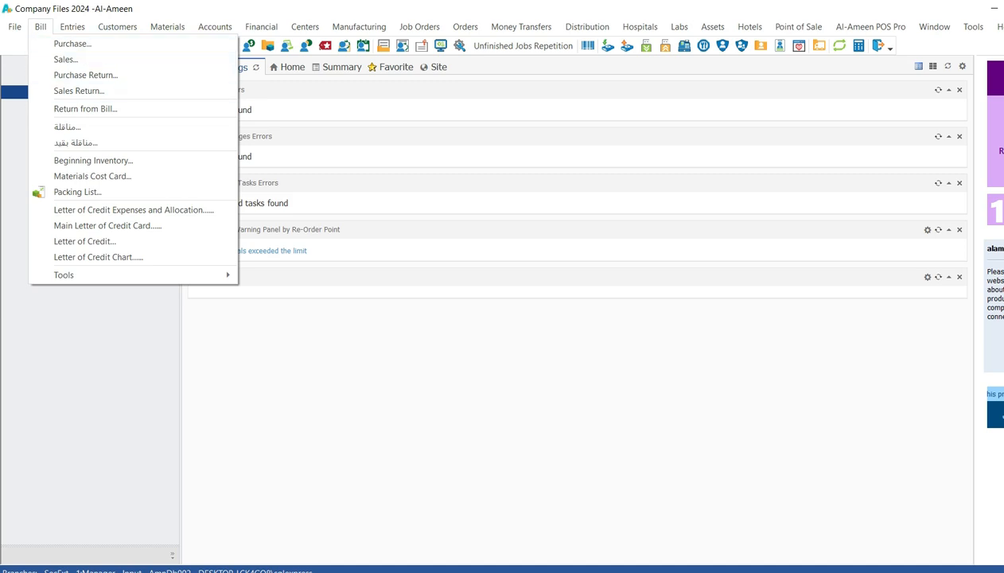
left_click(72, 44)
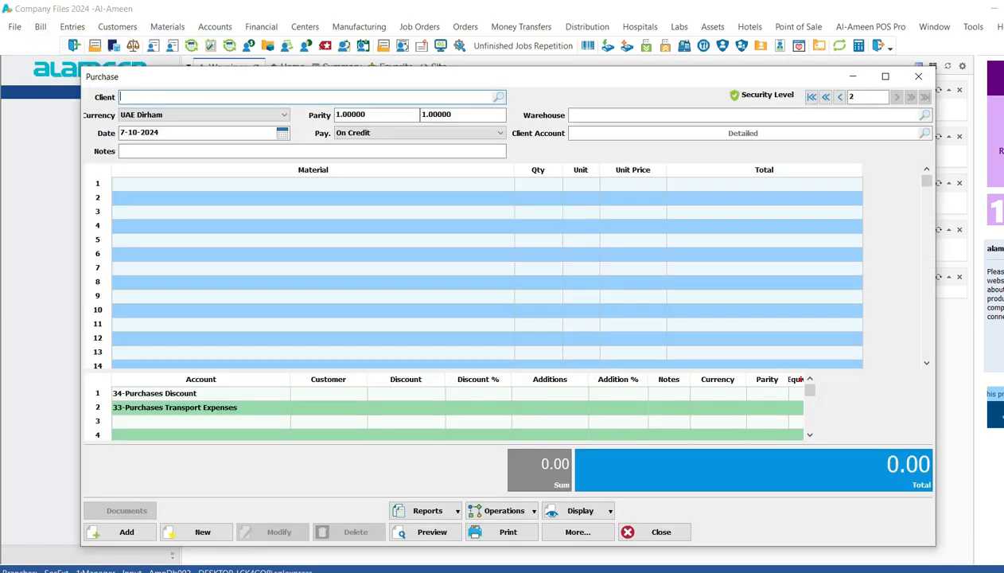
left_click(826, 97)
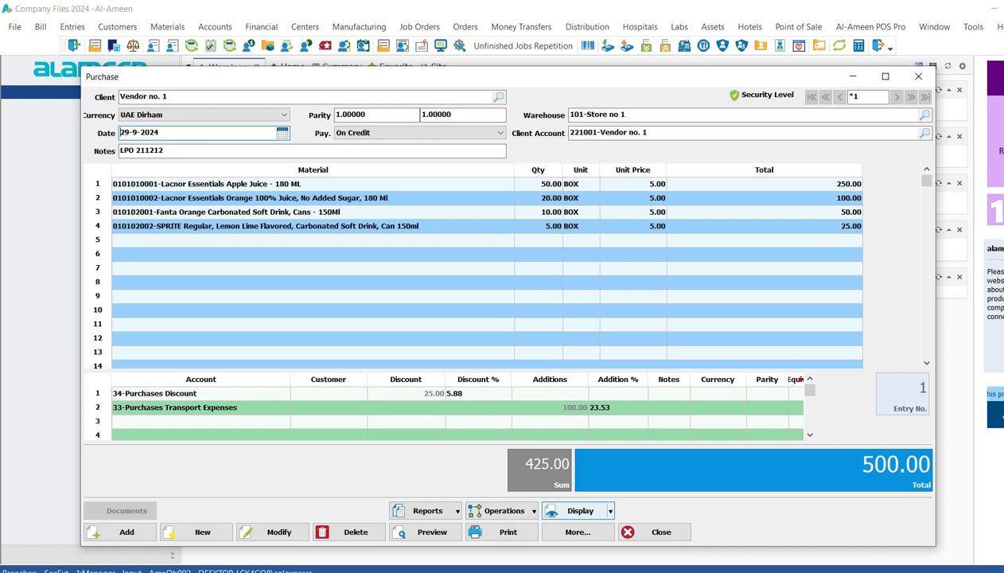
left_click(580, 510)
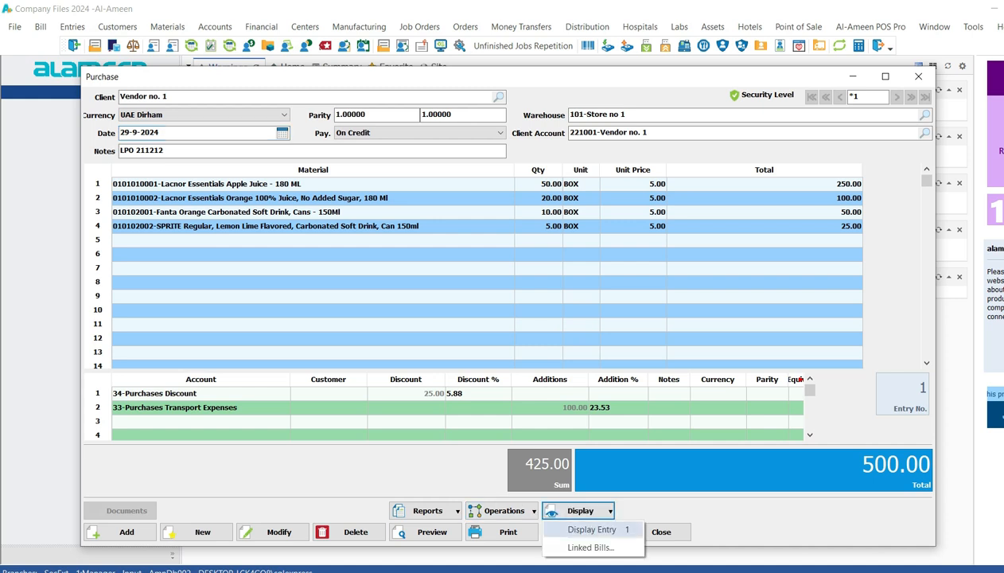
left_click(633, 282)
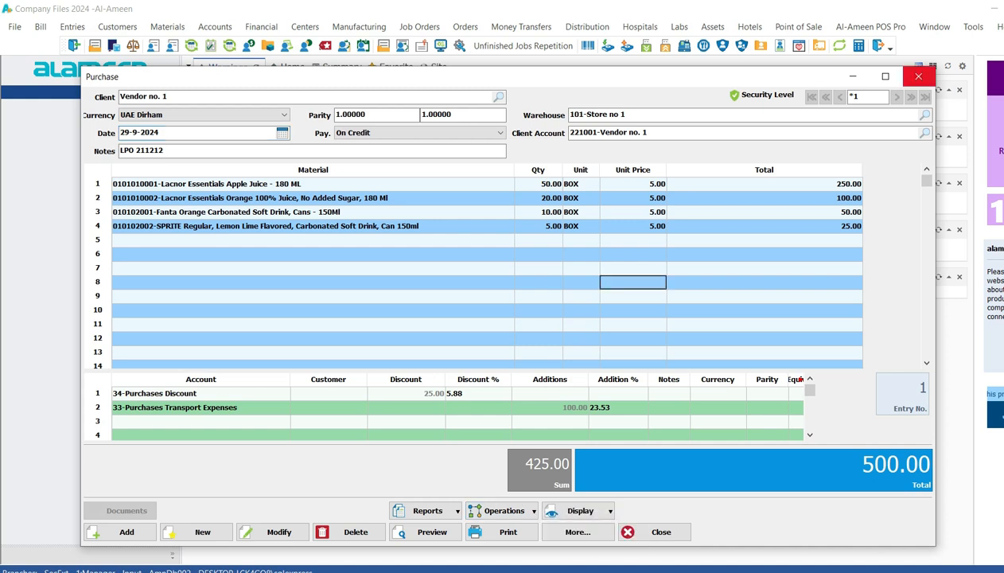
left_click(918, 77)
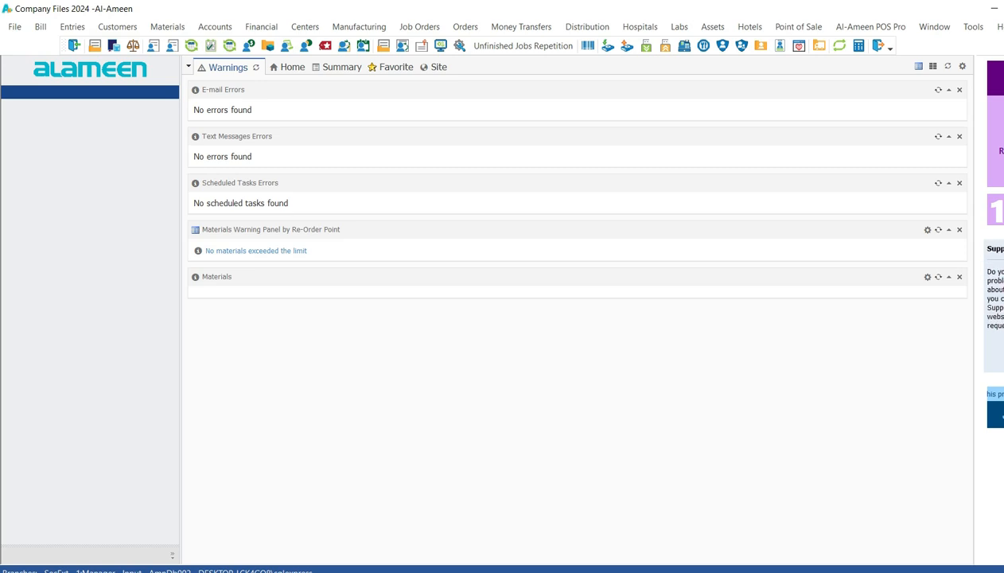
Open the Bills Forms editor for the Invoices category in Forms Management.
left_click(974, 26)
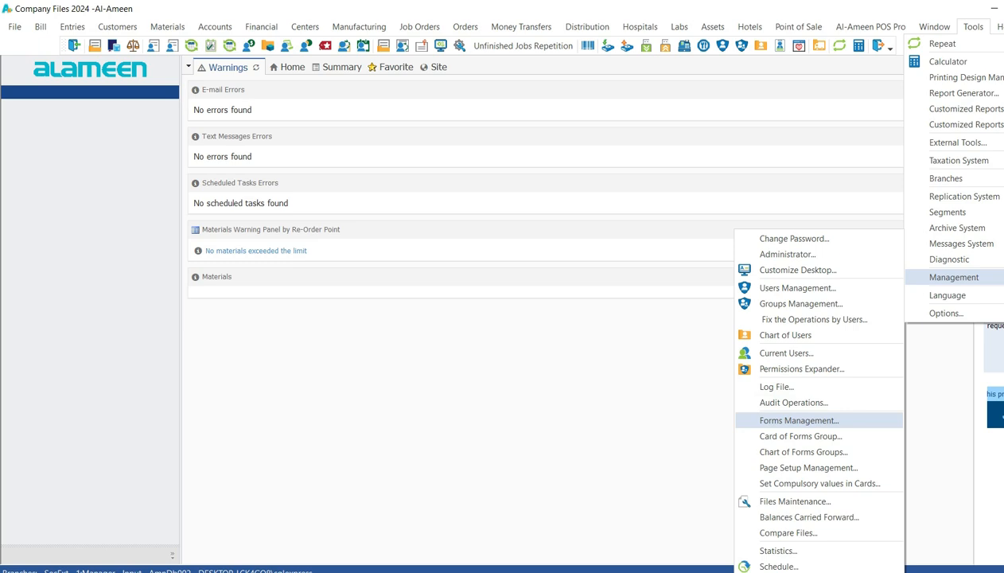
left_click(798, 420)
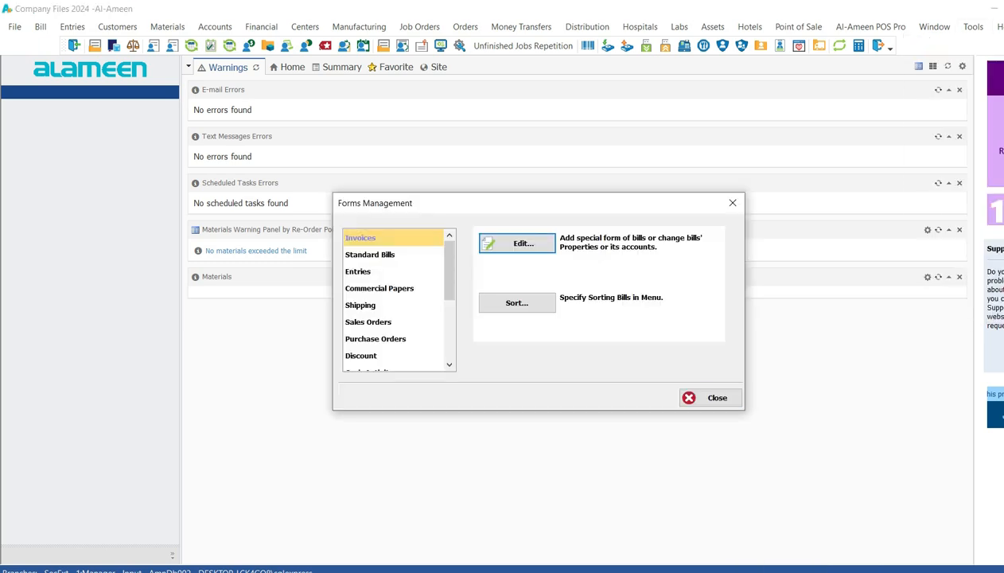
left_click(393, 238)
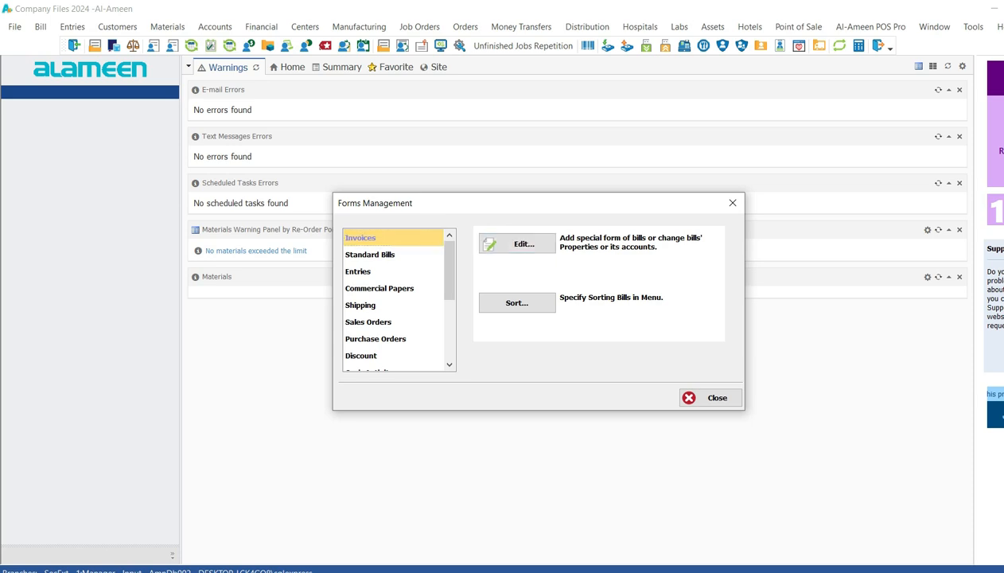
left_click(518, 244)
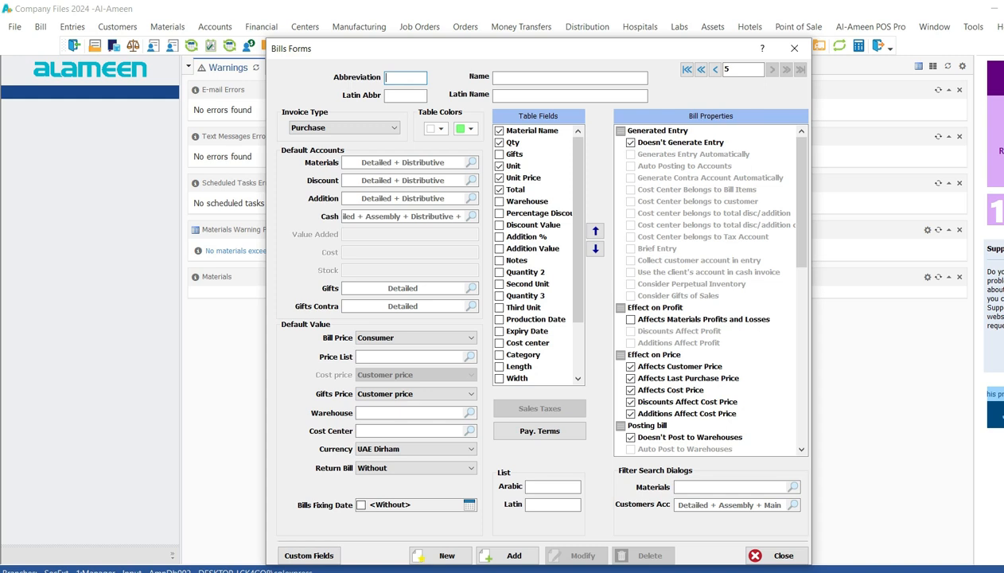
Browse the existing bill forms between Purchase and Sales Return, view a blank form, and return to the first form, Purchase.
left_click(716, 69)
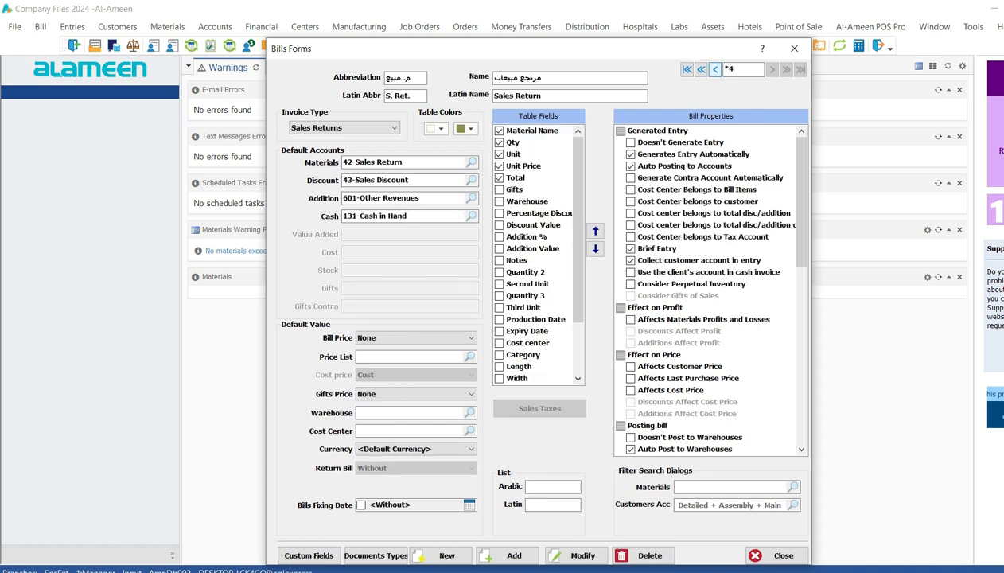
left_click(715, 69)
left_click(715, 69)
left_click(715, 69)
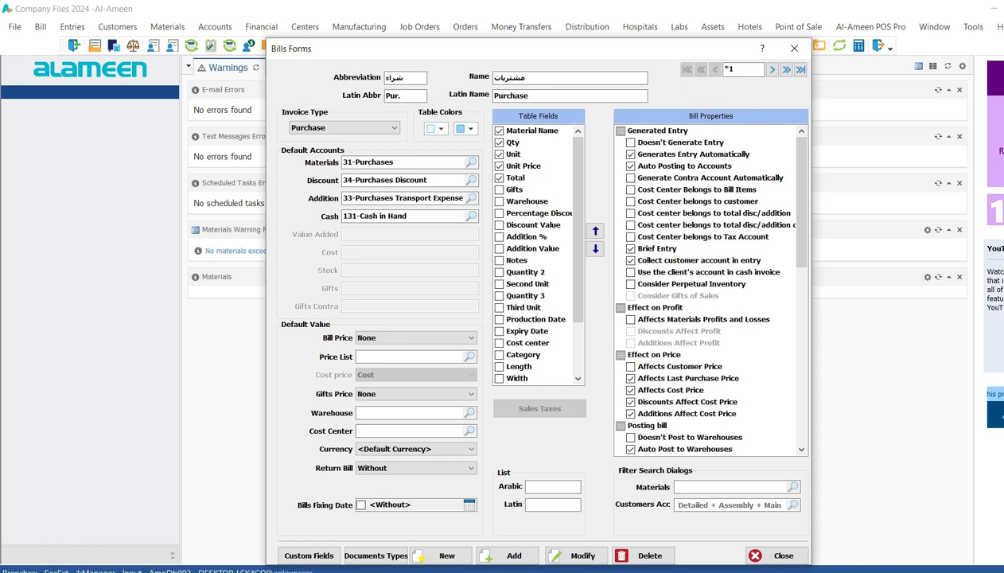
left_click(772, 70)
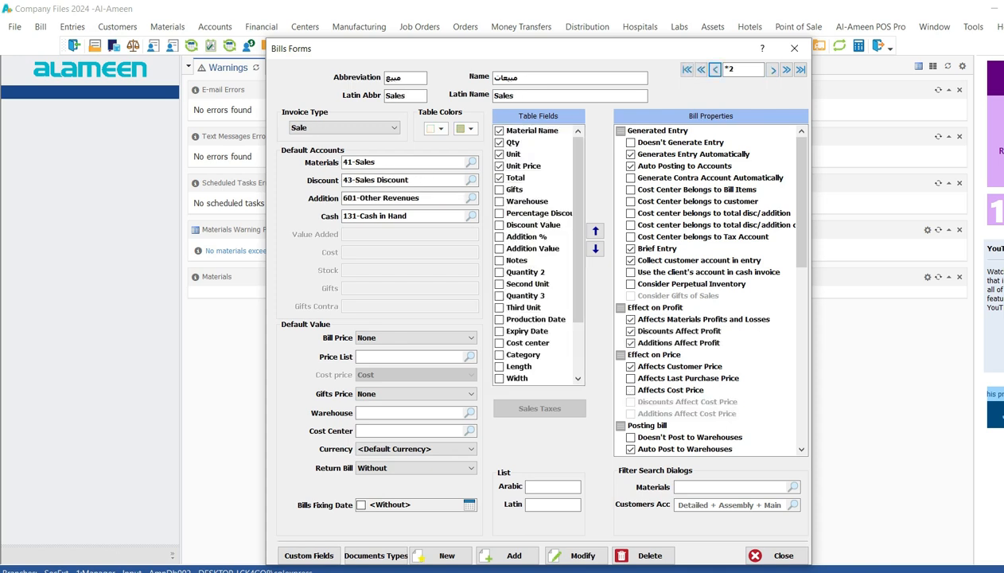
left_click(773, 70)
left_click(772, 70)
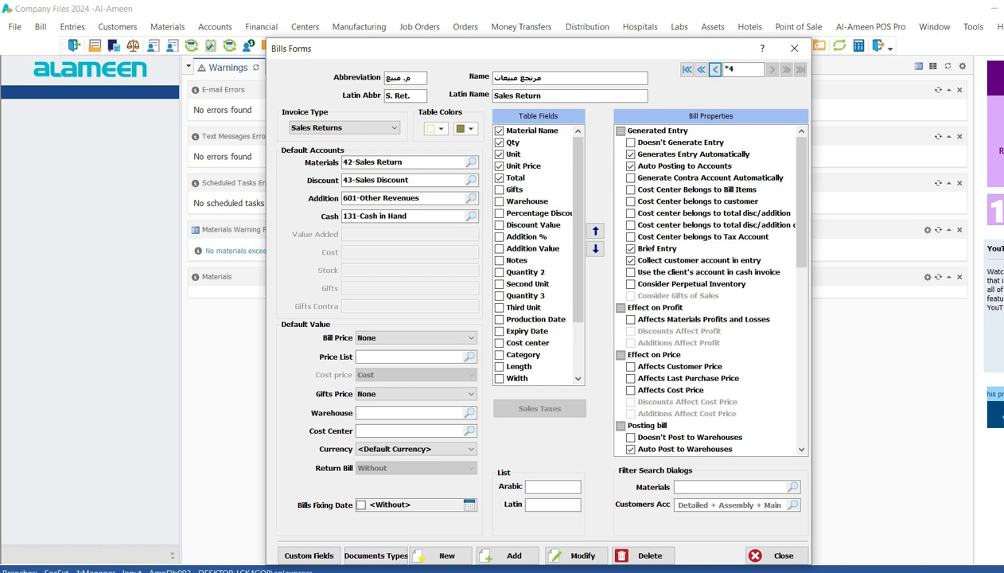
left_click(442, 556)
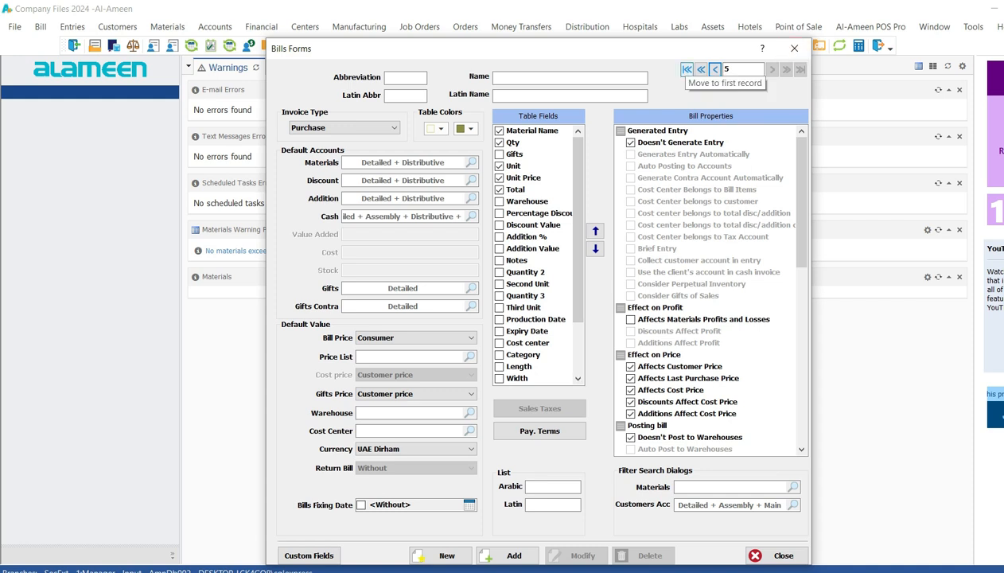
left_click(687, 71)
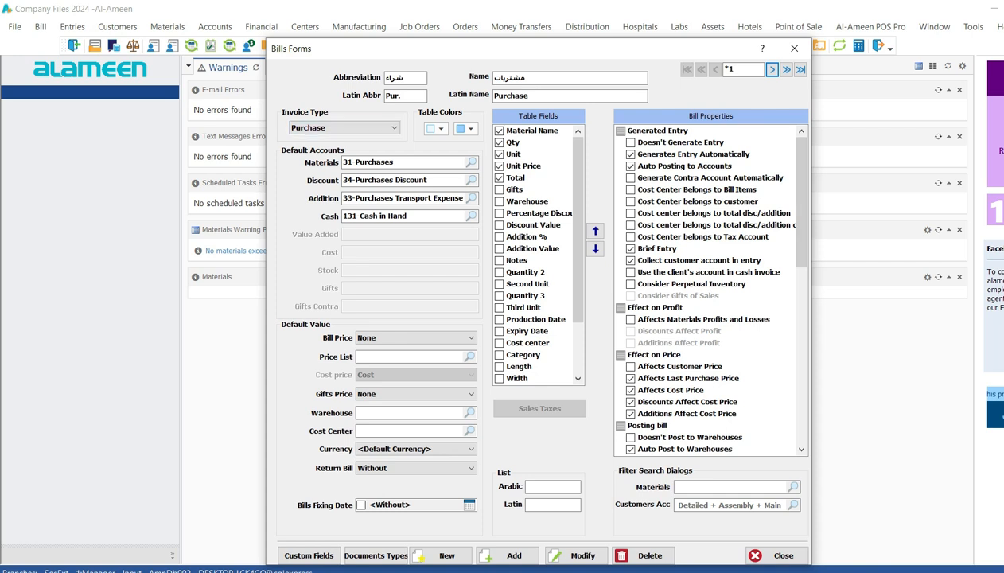
Examine the invoice types available for the Purchase bill form, keeping Purchase selected.
left_click(345, 128)
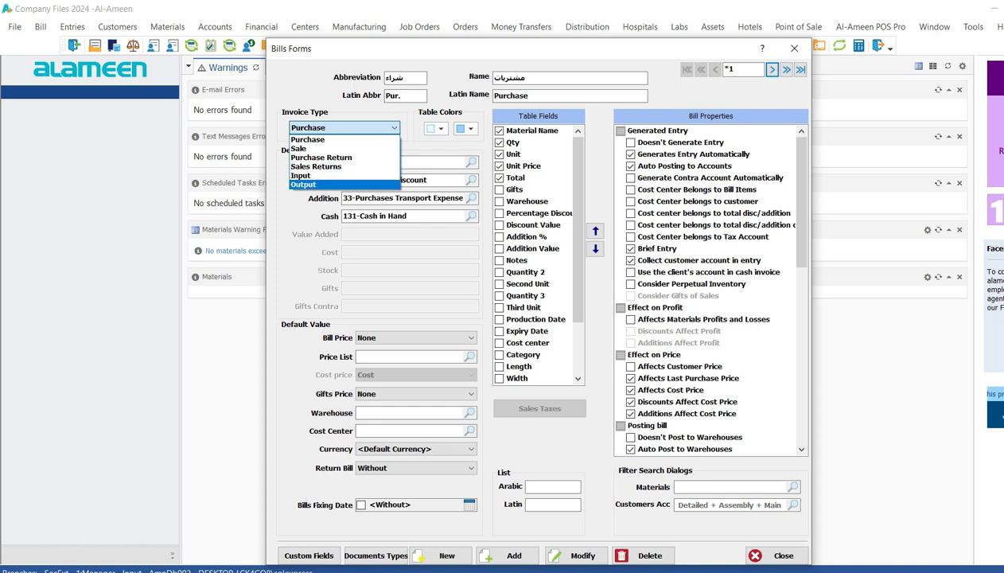
left_click(379, 128)
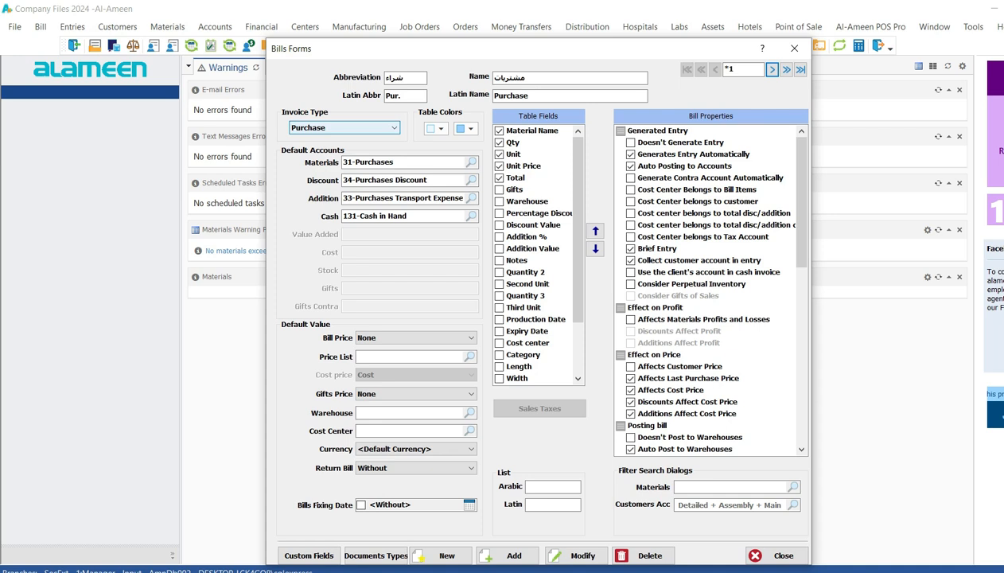
left_click(378, 128)
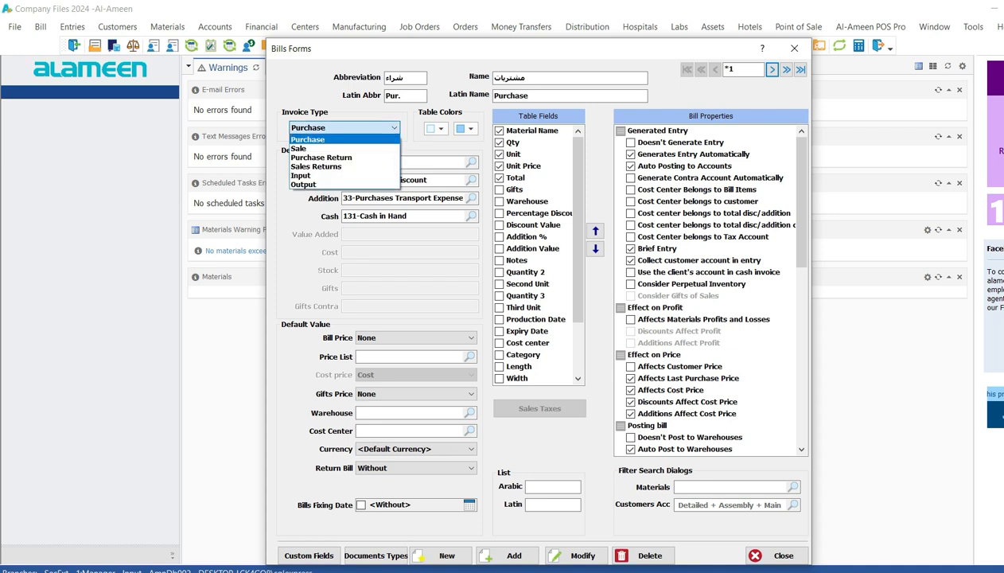
left_click(334, 140)
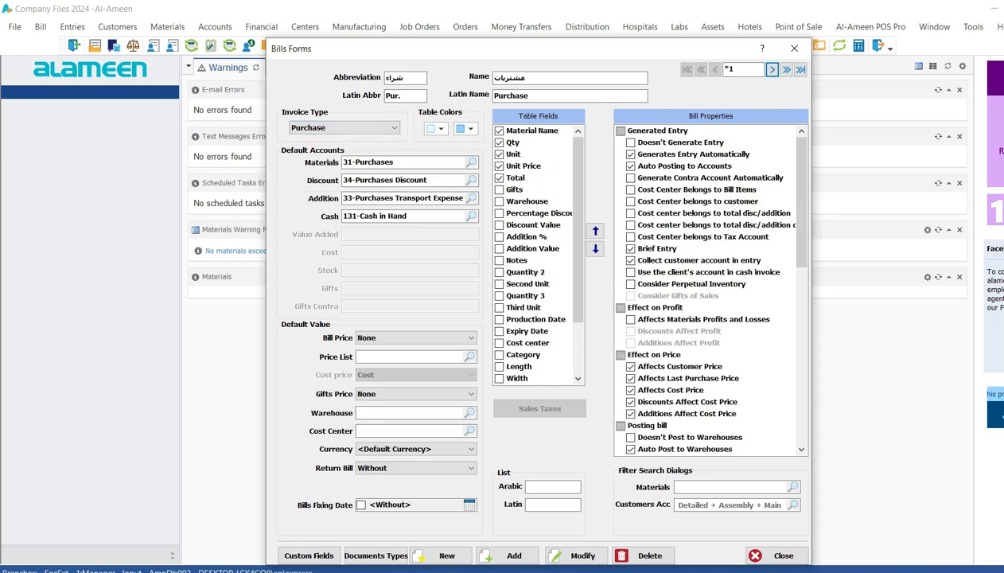
Try the invoice types Sale and Purchase Return on the form to compare their bill properties, and restore Purchase.
left_click(379, 128)
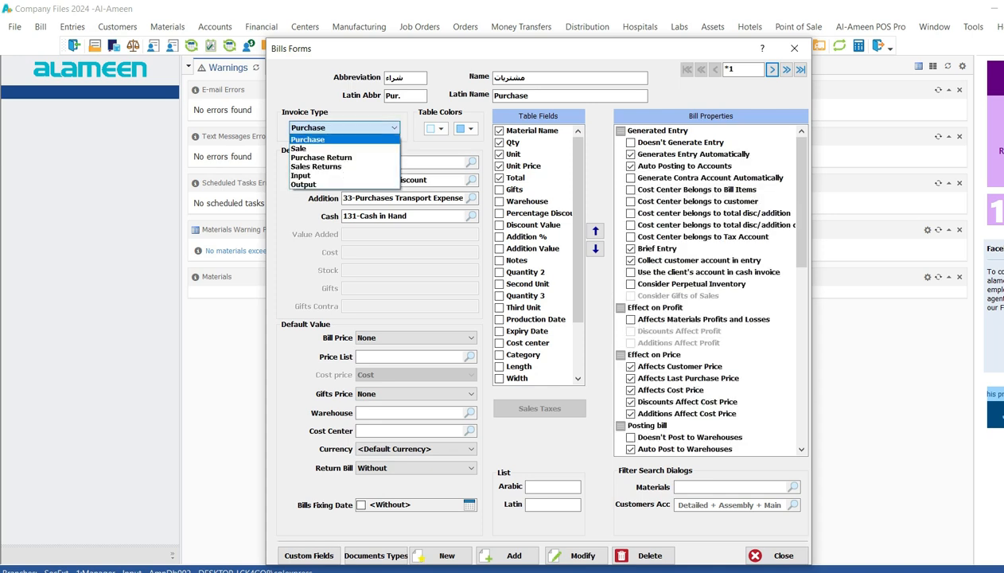
key("Down")
key("Return")
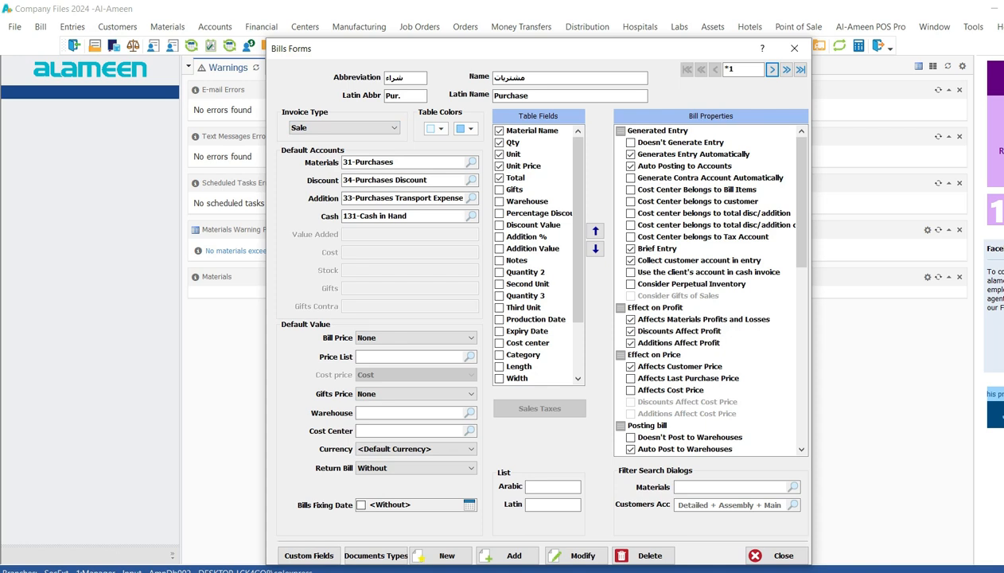
scroll(711, 290, "down", 3)
scroll(710, 291, "up", 3)
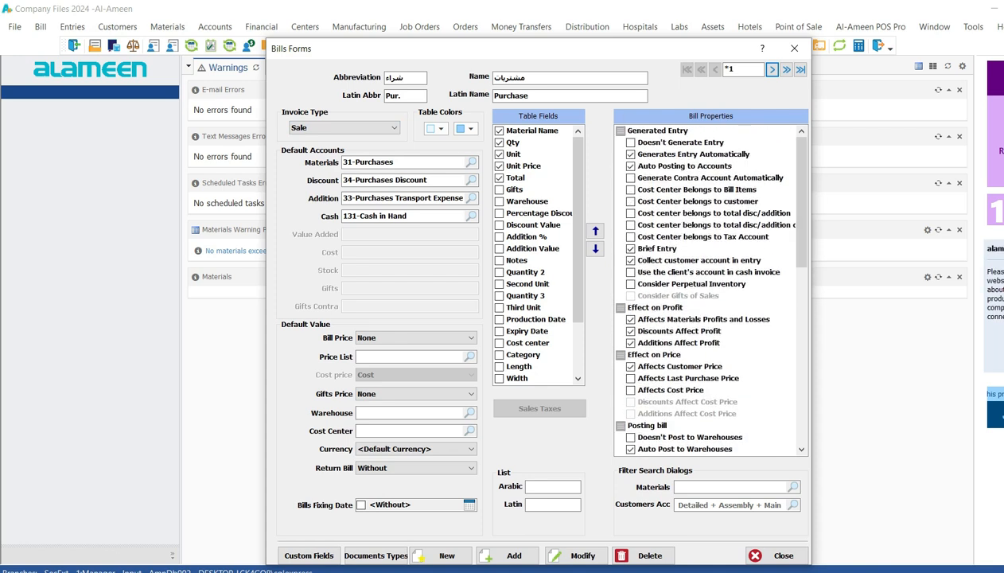
left_click(378, 128)
left_click(321, 157)
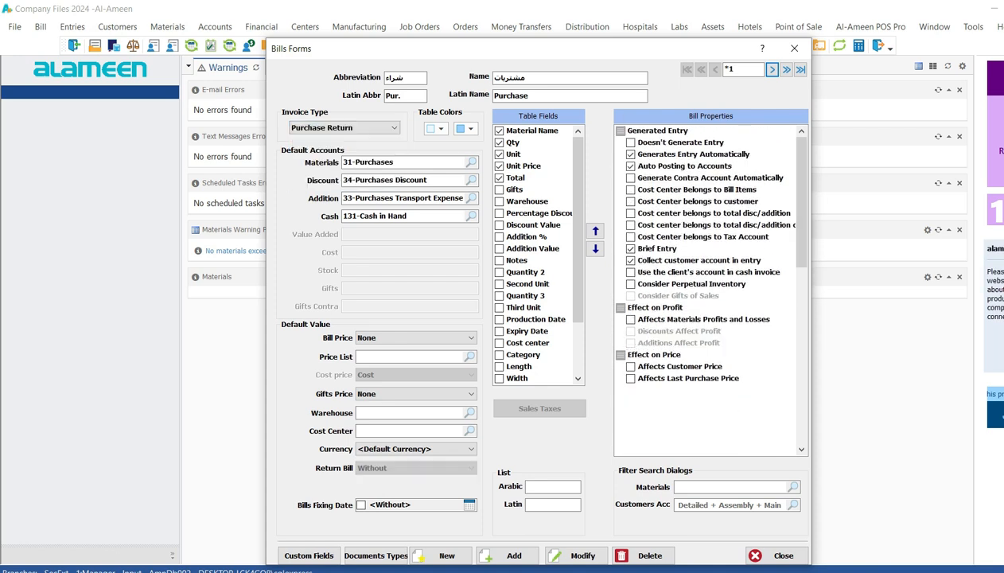
left_click(345, 129)
left_click(308, 139)
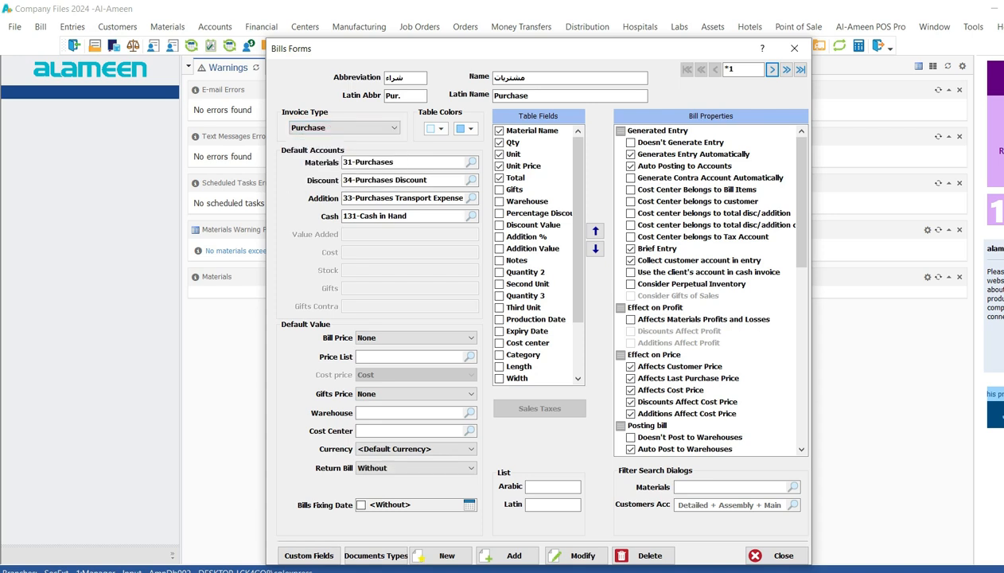
Review the Purchase form's default accounts for Materials, Discount, Addition and Cash.
left_click(400, 163)
left_click_drag(396, 162, 343, 162)
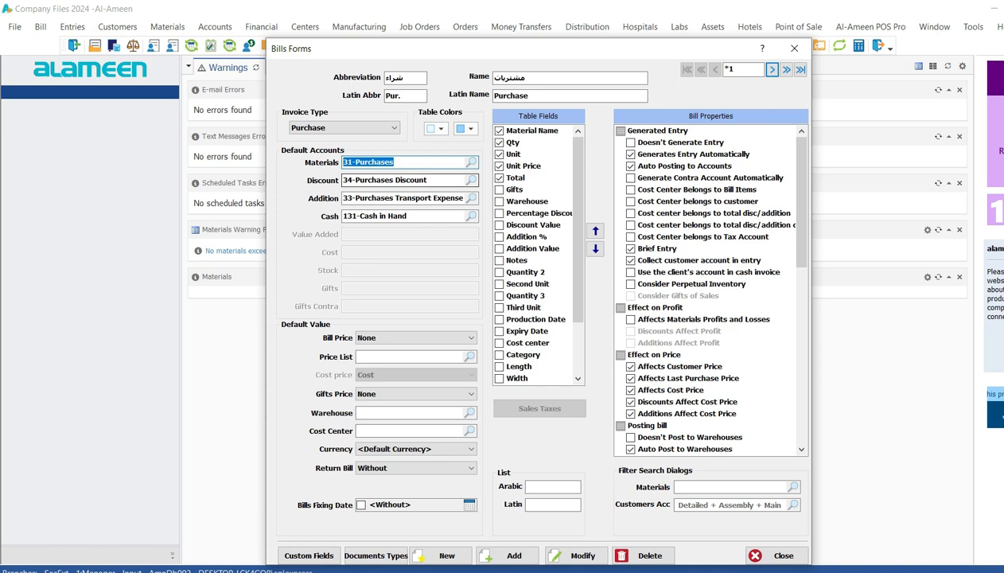
left_click(406, 181)
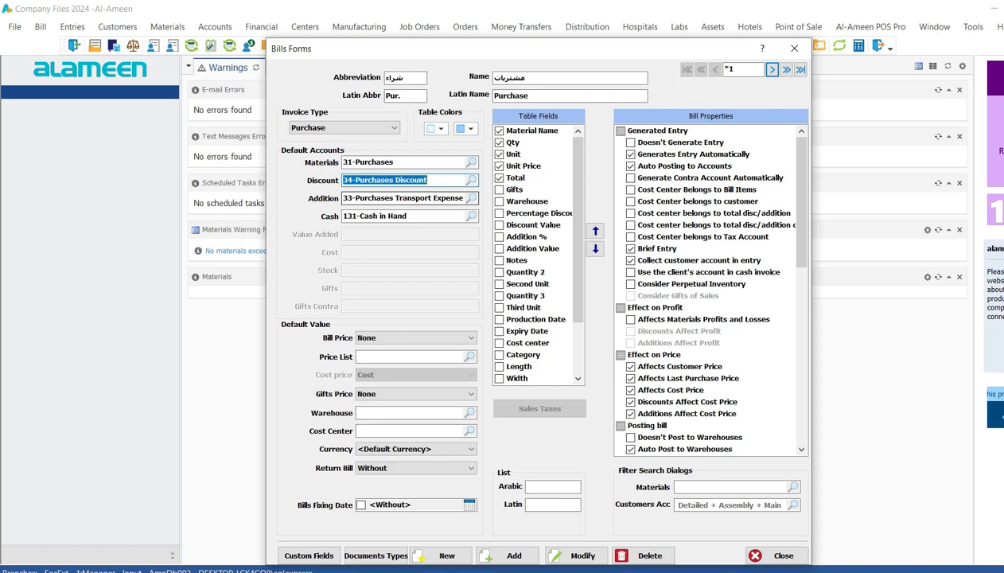
key("Tab")
key("Tab")
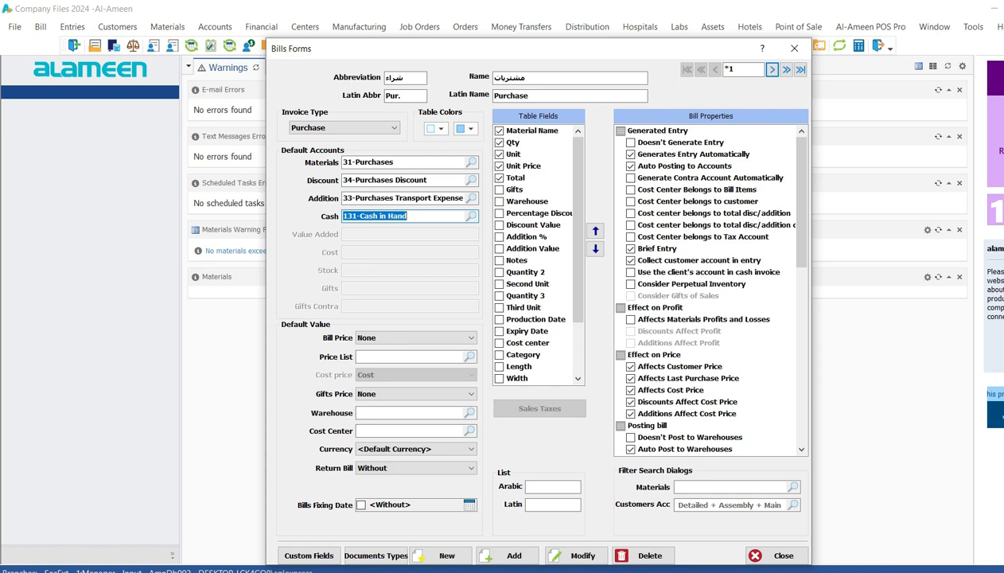
Inspect the Generates Entry Automatically property together with the default Materials and Discount accounts it relates to.
left_click(693, 154)
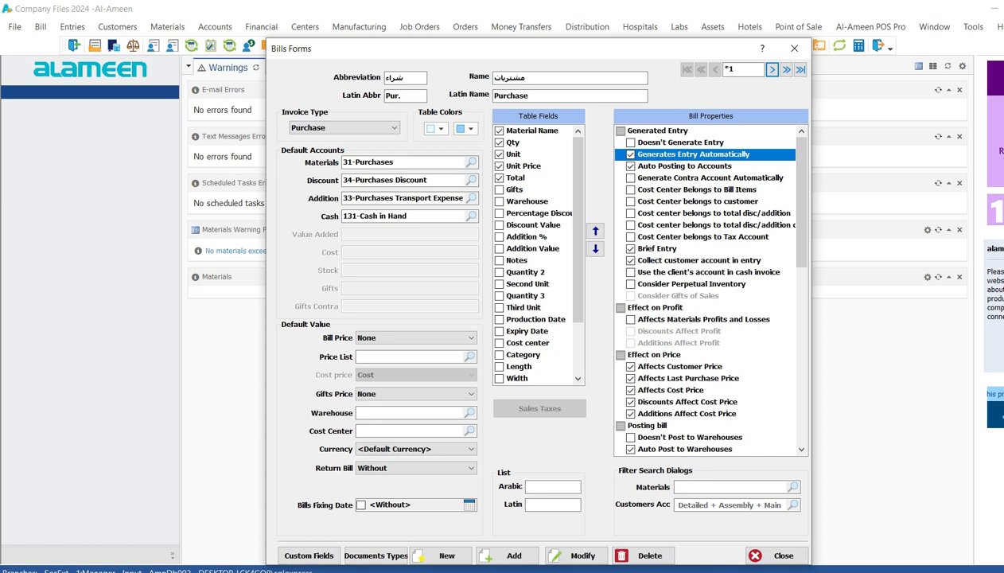
left_click(413, 162)
left_click(414, 163)
left_click_drag(400, 163, 341, 162)
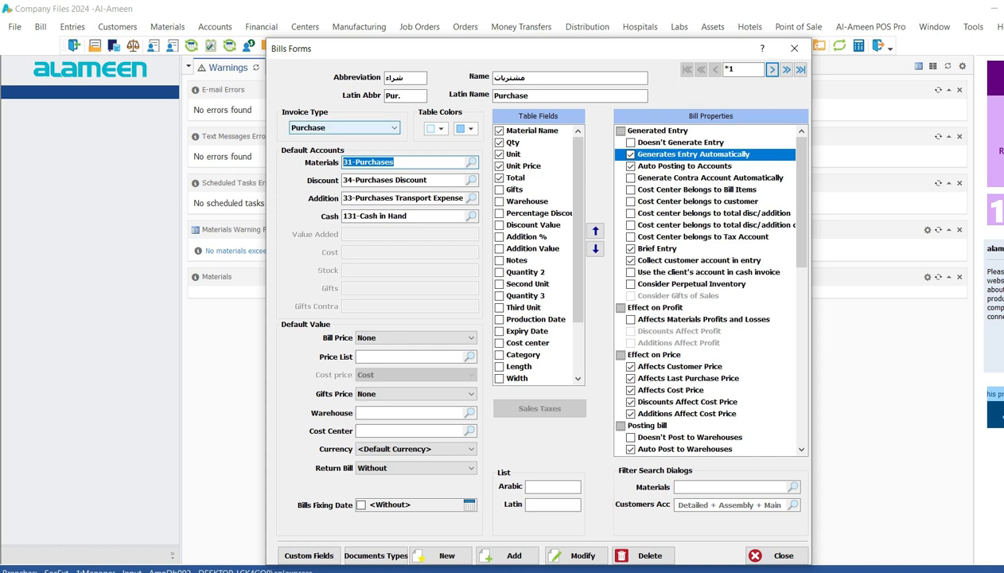
left_click(420, 162)
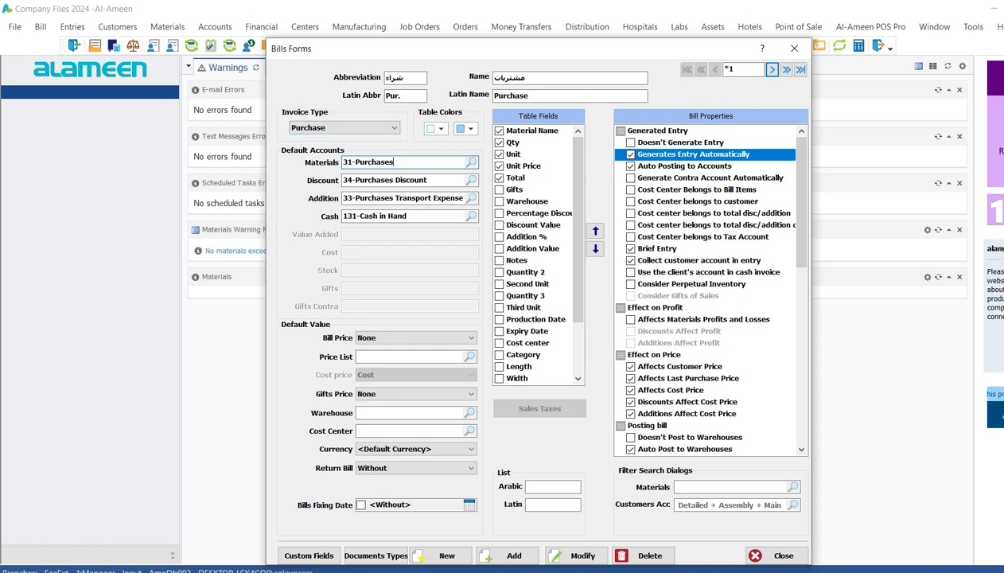
key("Tab")
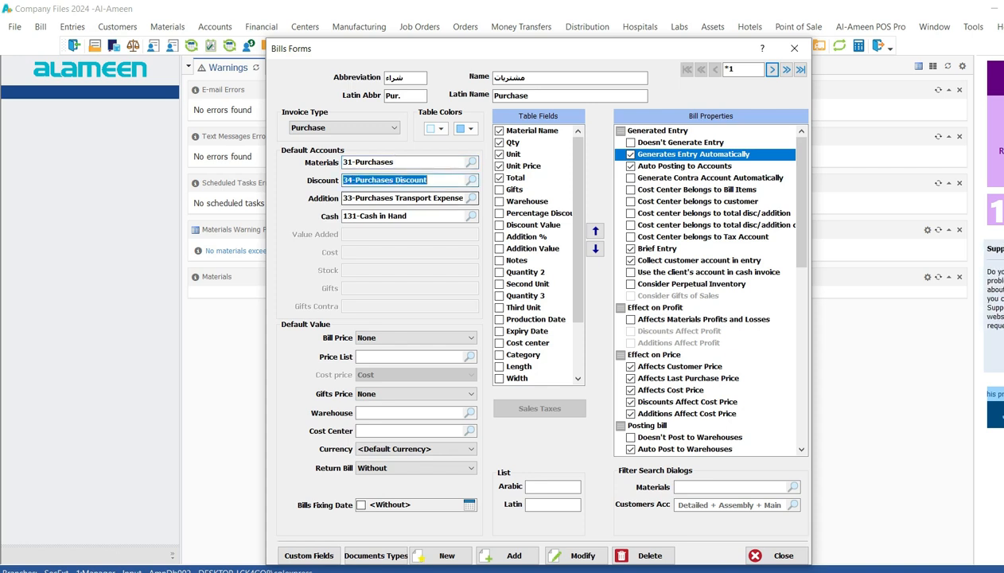
Review the Addition account on the Purchase form, compare the Sales form's default Materials and Discount accounts, and return to the Purchase form.
key("Tab")
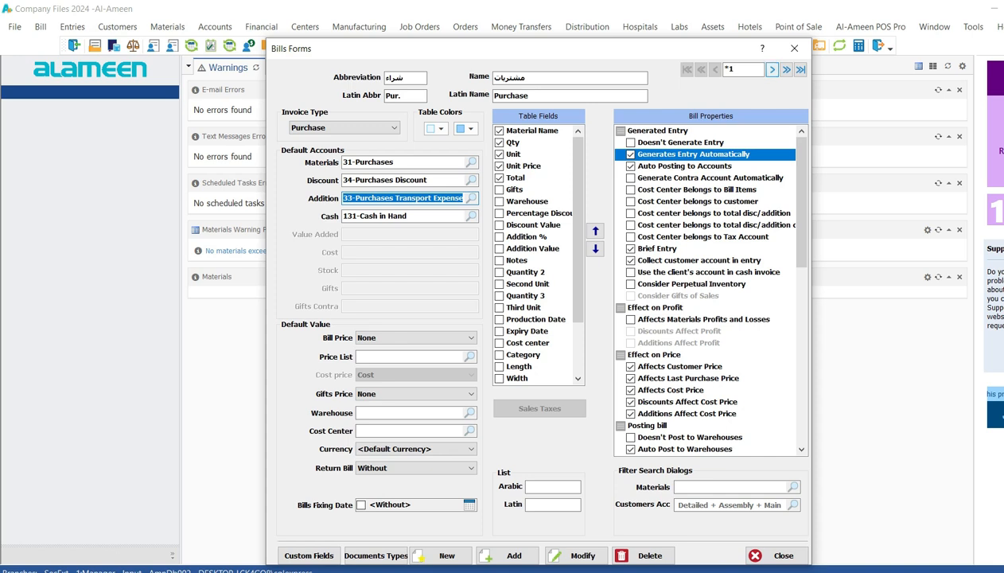
left_click(771, 70)
key("Tab")
key("Tab")
left_click(403, 163)
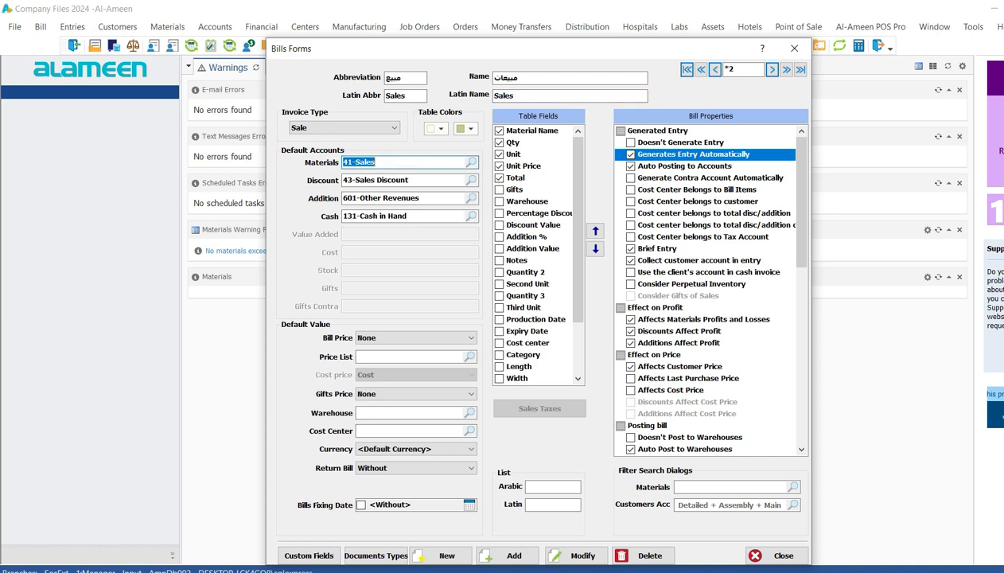
key("Tab")
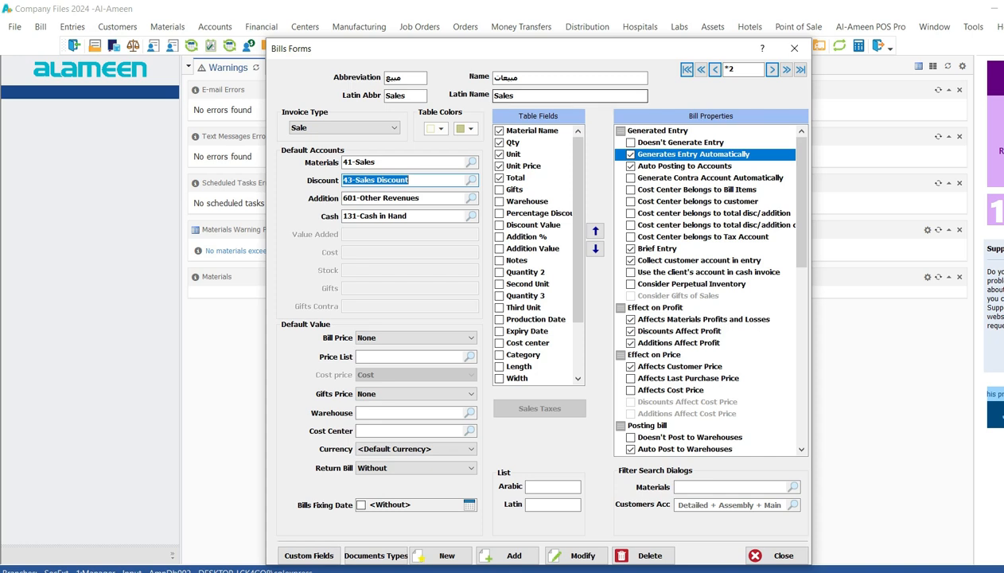
left_click(686, 70)
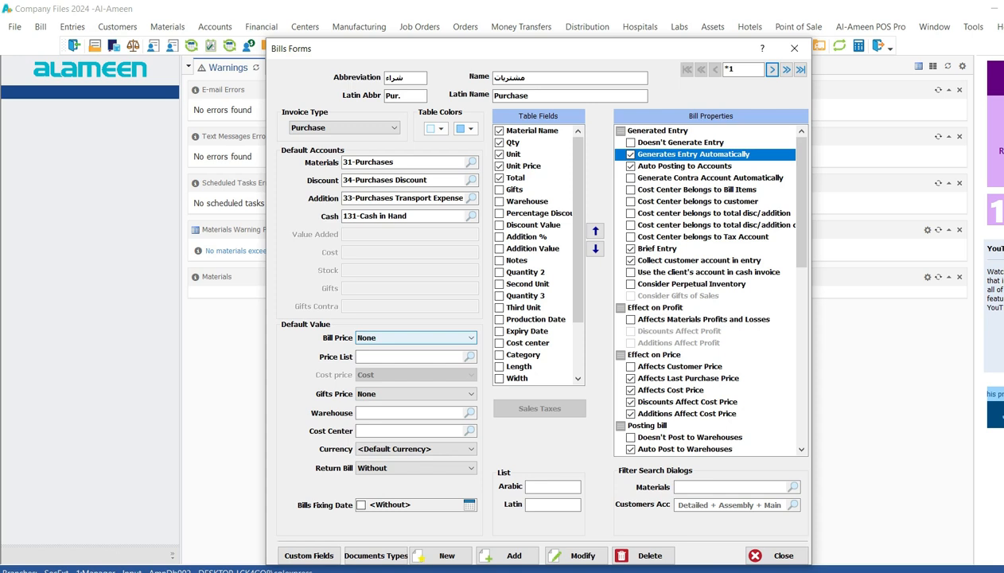
Review the default bill price options on the Purchase form and set the bill price to Last Purchase.
left_click(415, 337)
left_click(415, 337)
left_click(415, 337)
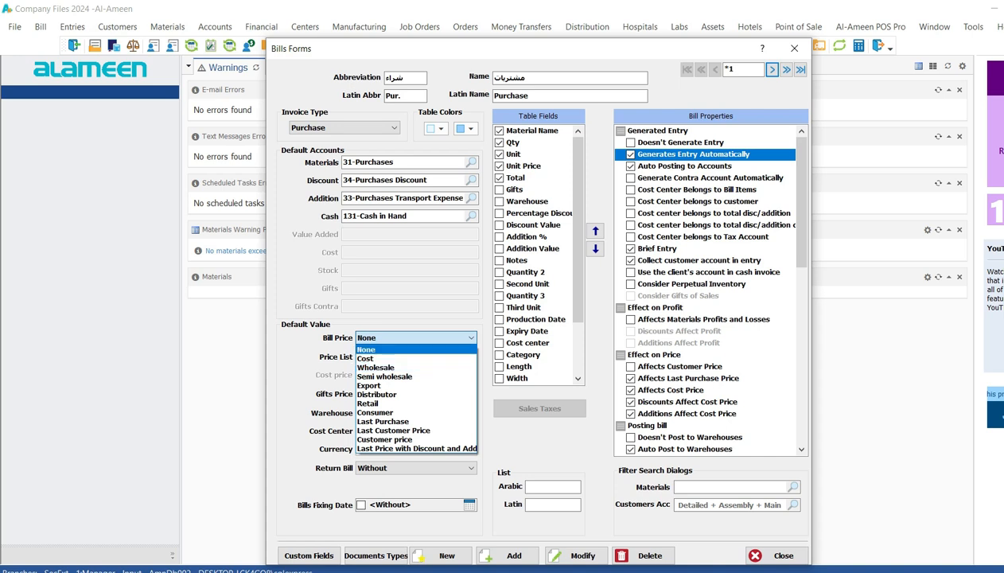
left_click(367, 349)
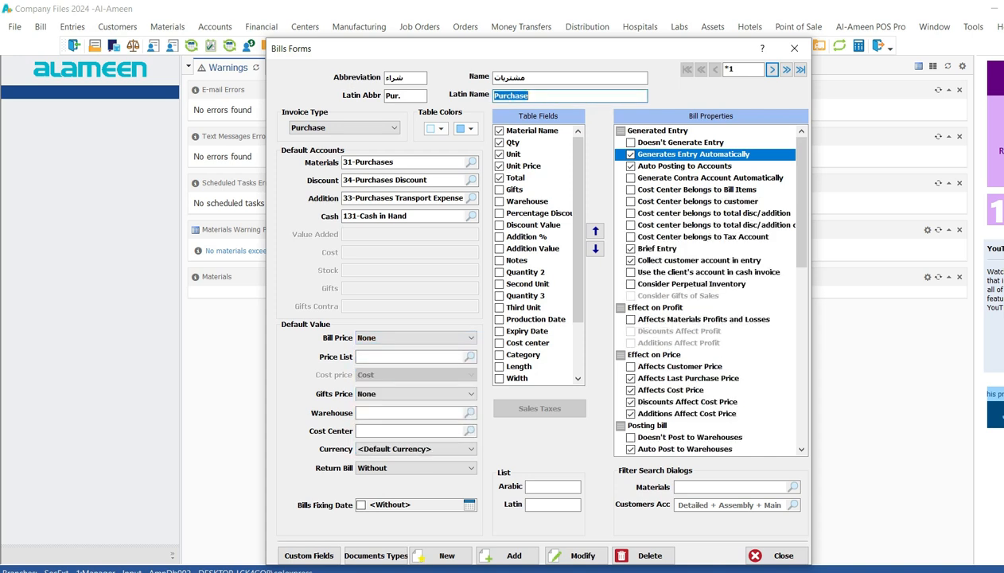
left_click(415, 338)
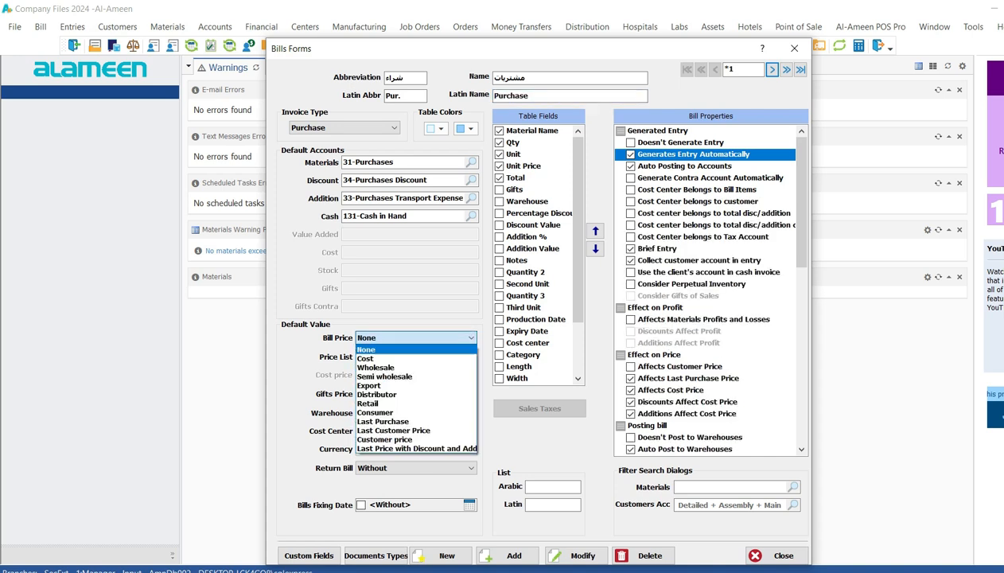
key("Down")
key("Down")
key("Down")
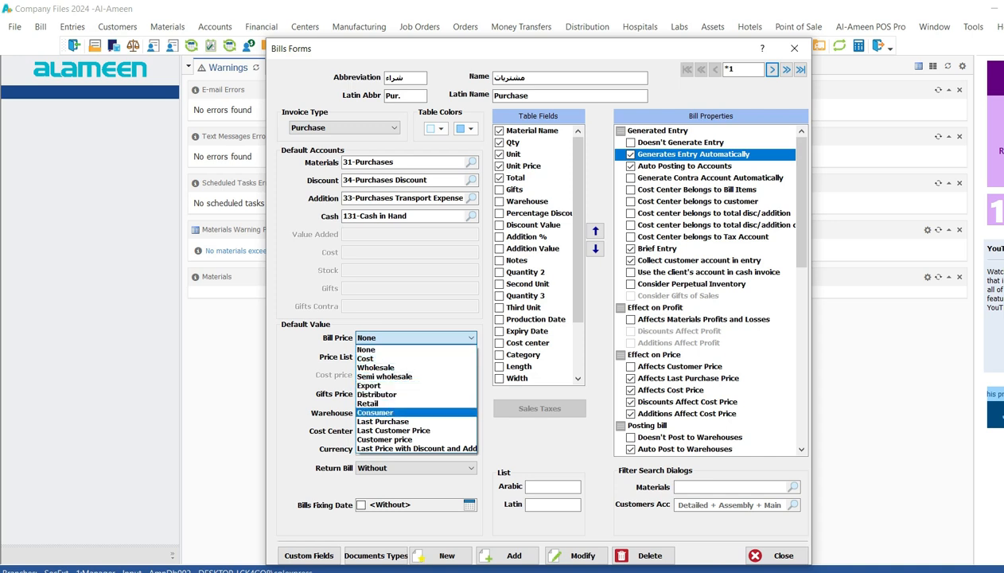
key("Return")
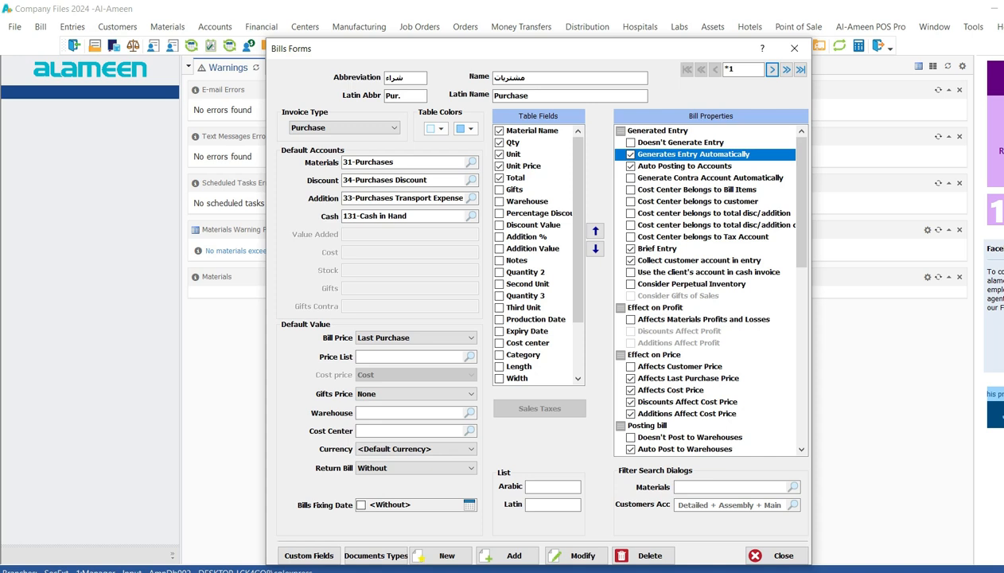
Set the Purchase form's default warehouse to 101-Store no 1.
left_click(410, 413)
type("101")
key("Return")
left_click_drag(415, 413, 355, 413)
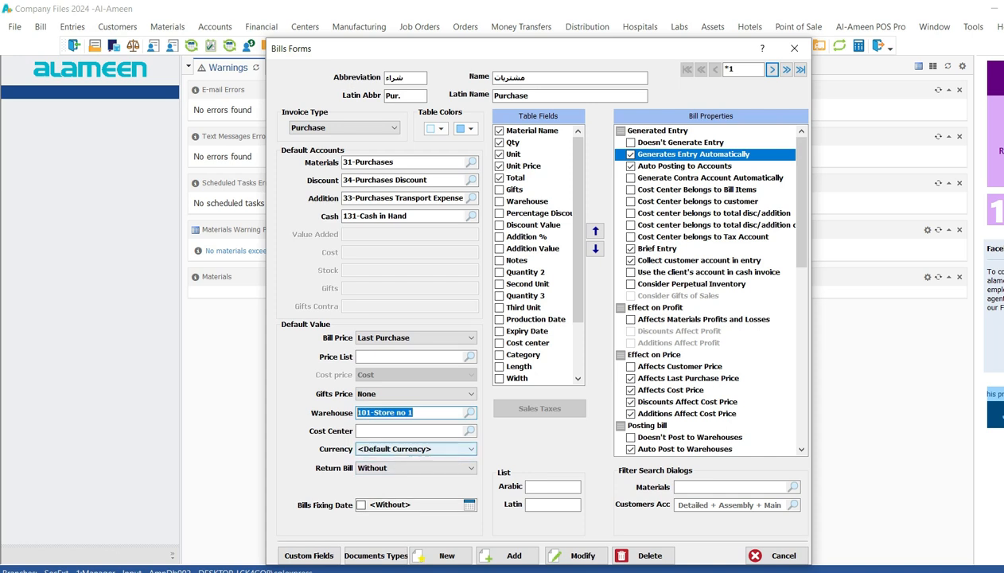
Examine the currency options available for the Purchase form, keeping <Default Currency> selected.
left_click(417, 450)
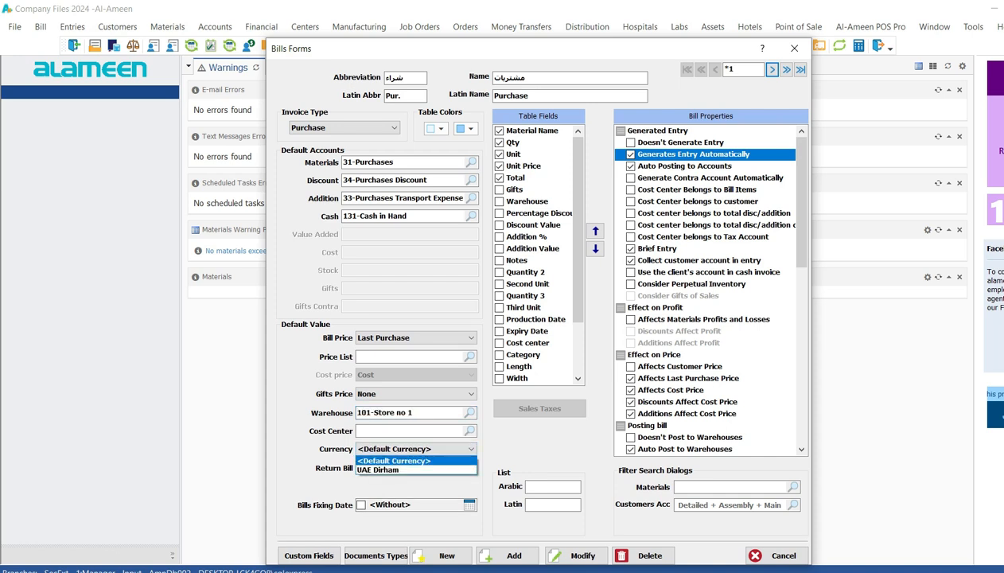
left_click(417, 460)
left_click(417, 449)
left_click(417, 450)
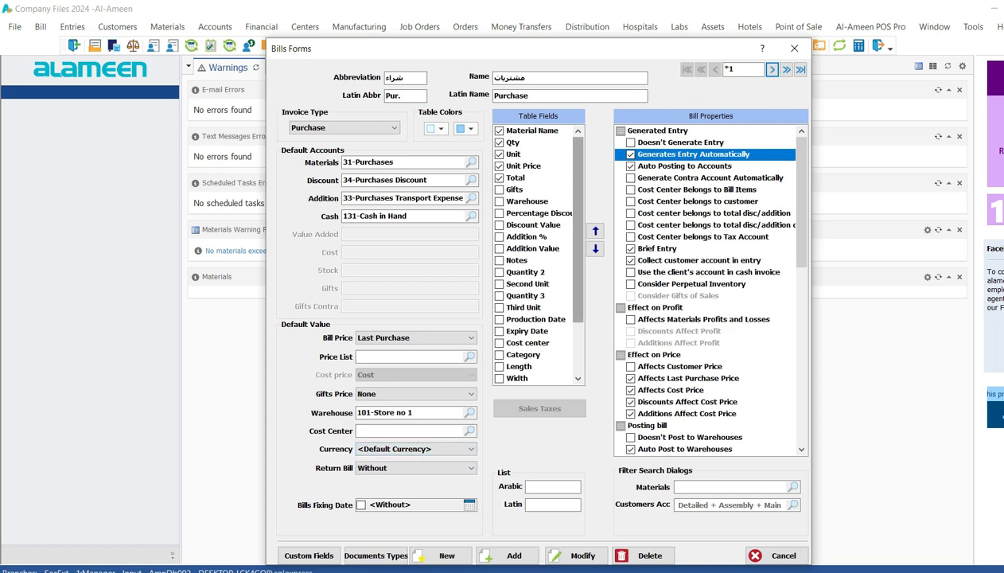
Enable the Warehouse, Discount Value, Percentage Discount, Expiry Date and Notes table fields on the Purchase form.
mouse_move(578, 229)
left_mouse_down()
mouse_move(578, 267)
mouse_move(578, 228)
left_mouse_up()
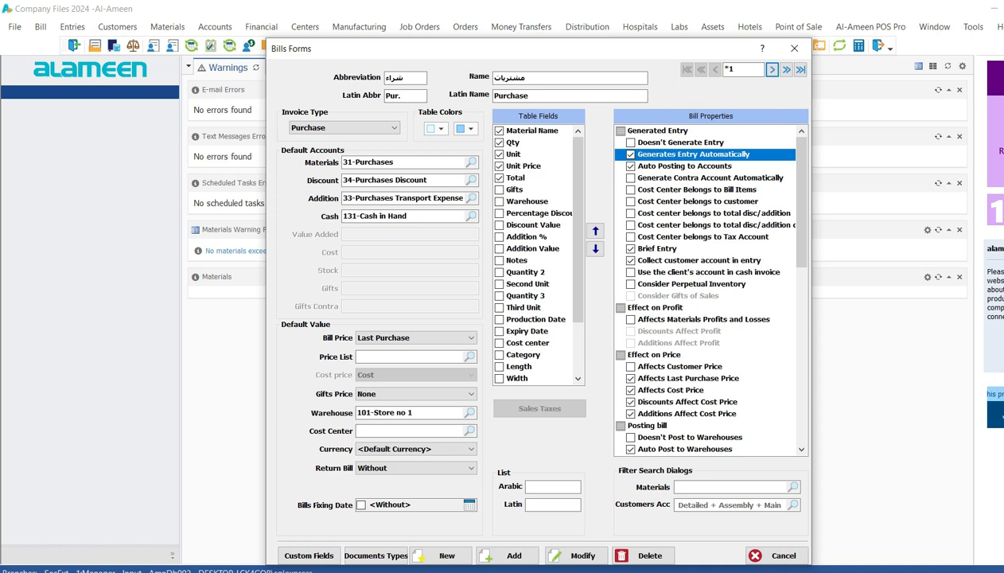
left_click(500, 202)
left_click(500, 225)
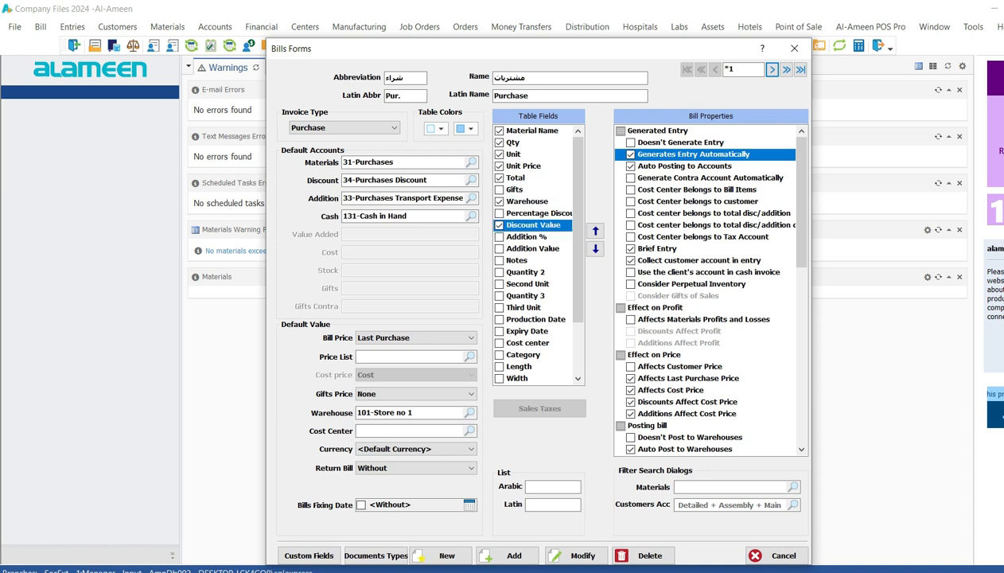
left_click(500, 214)
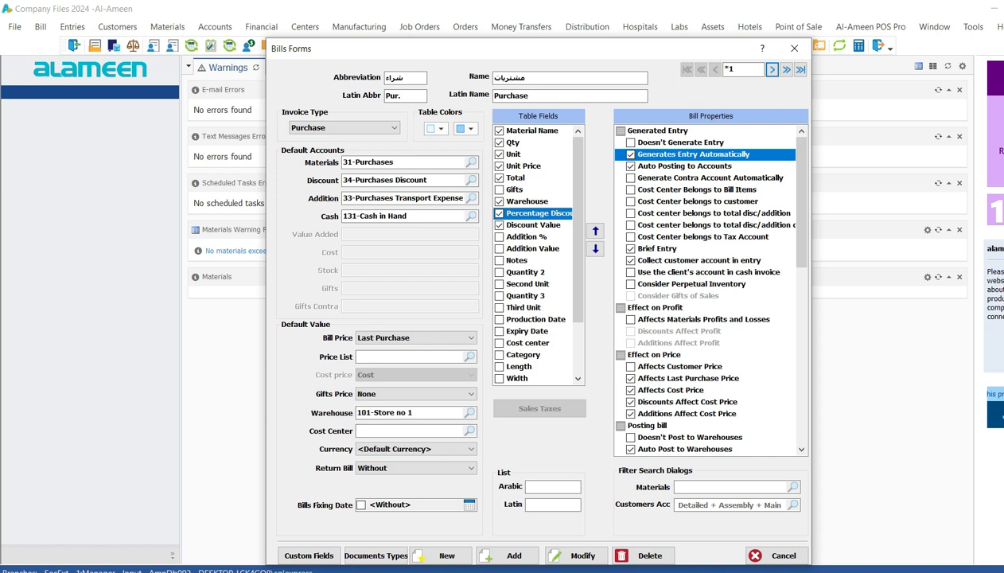
left_click(499, 331)
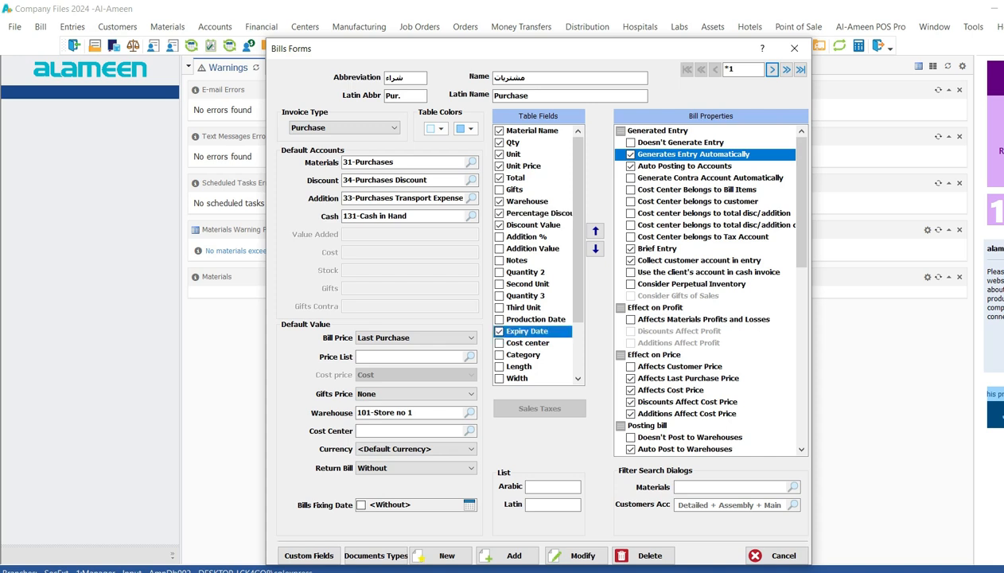
left_click(500, 260)
mouse_move(578, 251)
left_mouse_down()
mouse_move(579, 303)
mouse_move(578, 255)
left_mouse_up()
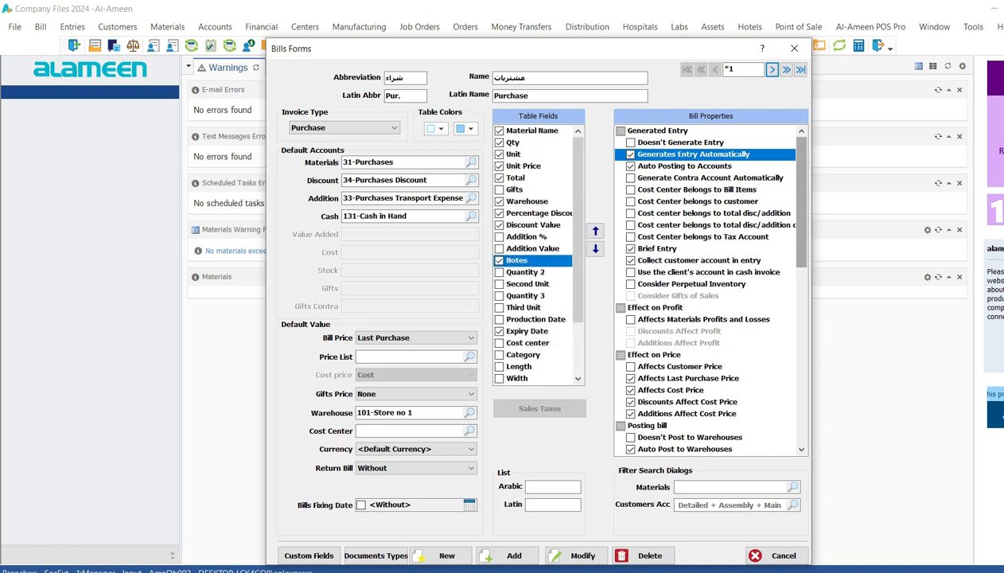
Switch Generates Entry Automatically off and on again, and turn off Auto Posting to Accounts in the bill properties.
mouse_move(802, 199)
left_mouse_down()
mouse_move(802, 352)
mouse_move(803, 198)
left_mouse_up()
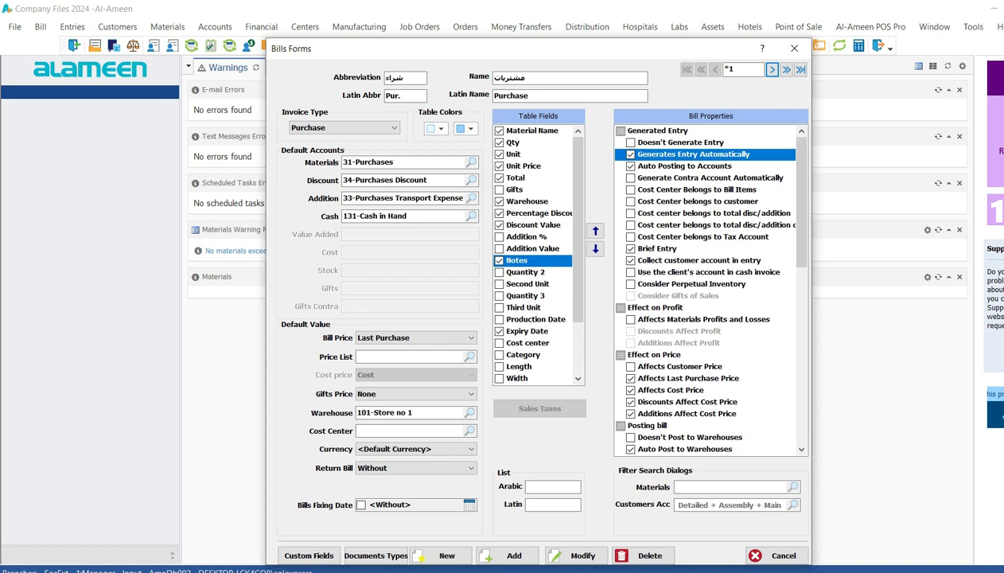
key("space")
key("space")
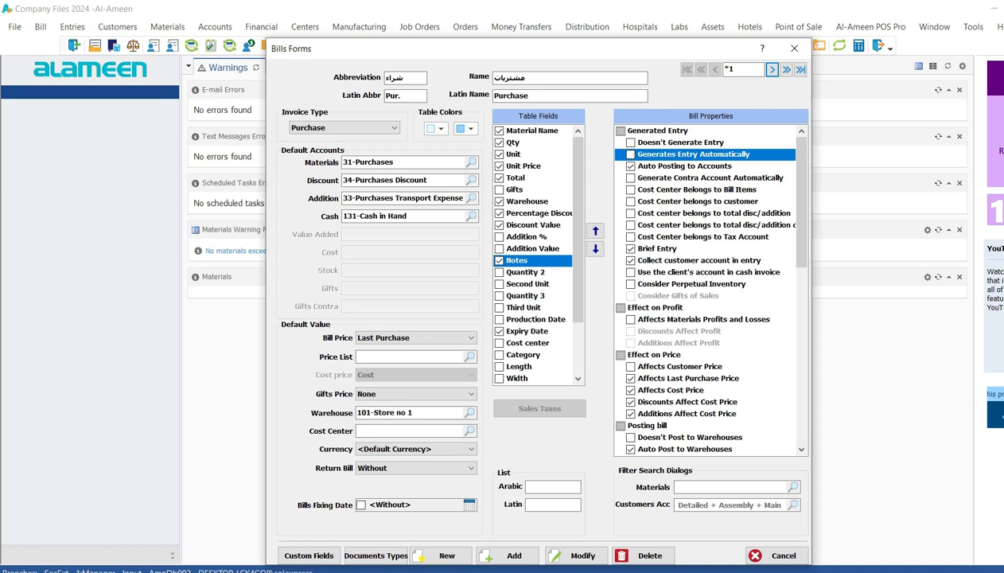
left_click(631, 155)
left_click(684, 166)
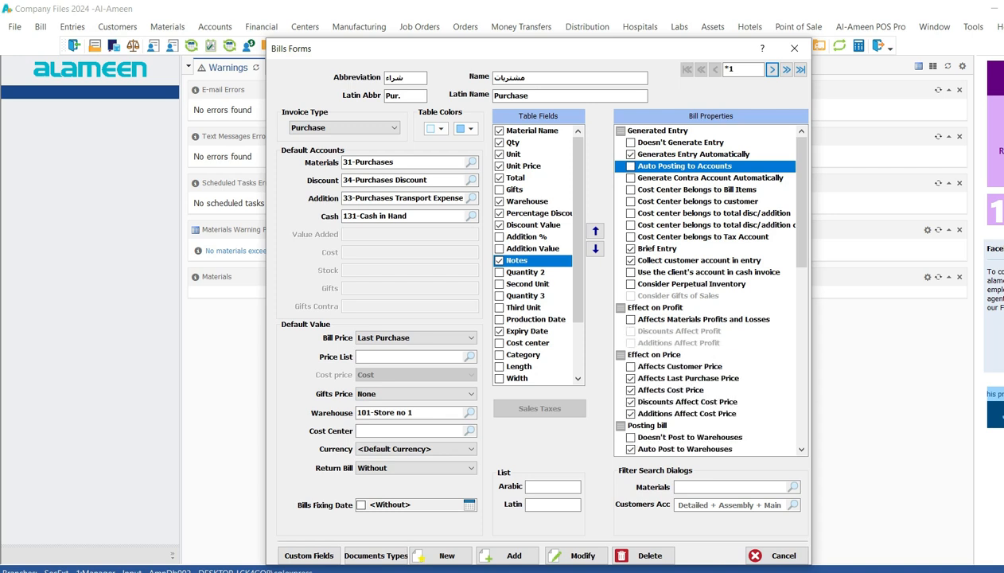
Discard the unsaved Purchase form changes, inspect the Sales form's profit and price effect properties, and return to the Purchase form.
left_click_drag(802, 195, 801, 218)
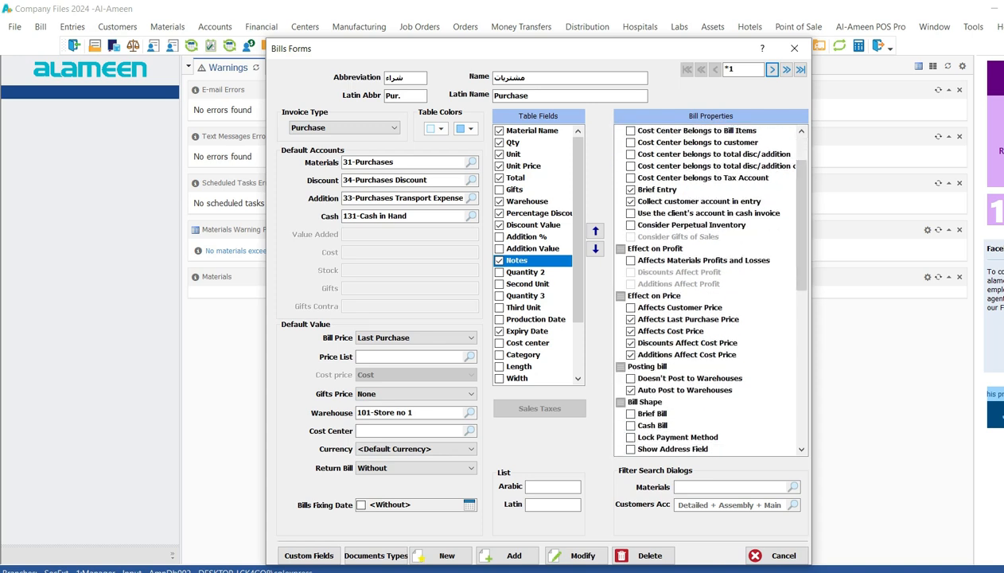
left_click(772, 70)
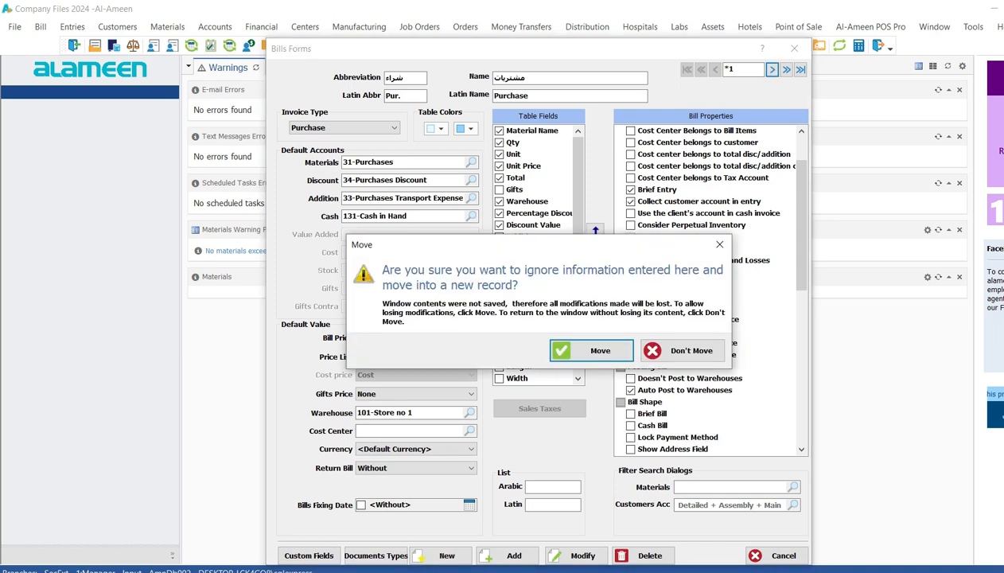
left_click(591, 350)
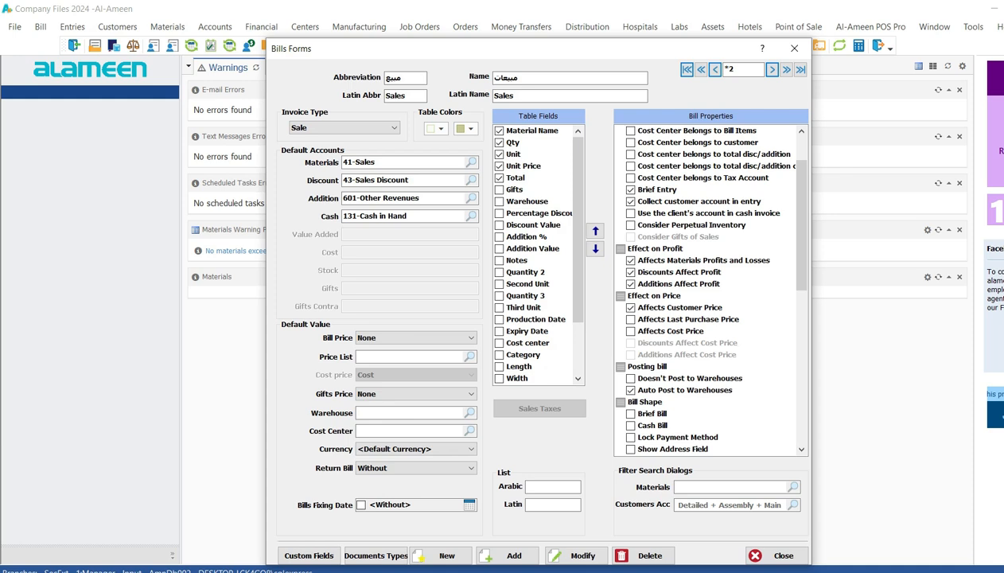
left_click_drag(802, 215, 801, 189)
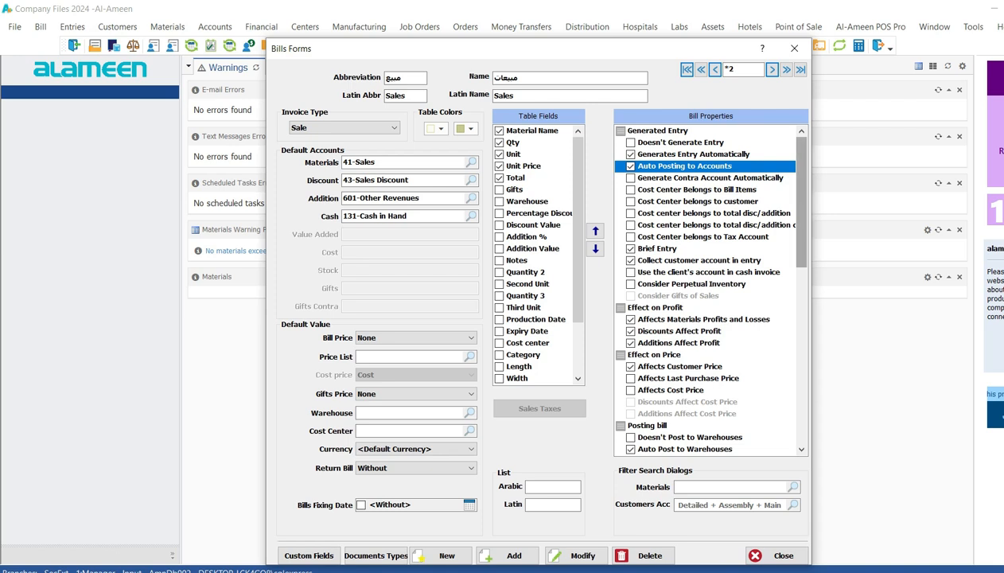
left_click_drag(802, 192, 801, 215)
left_click(687, 69)
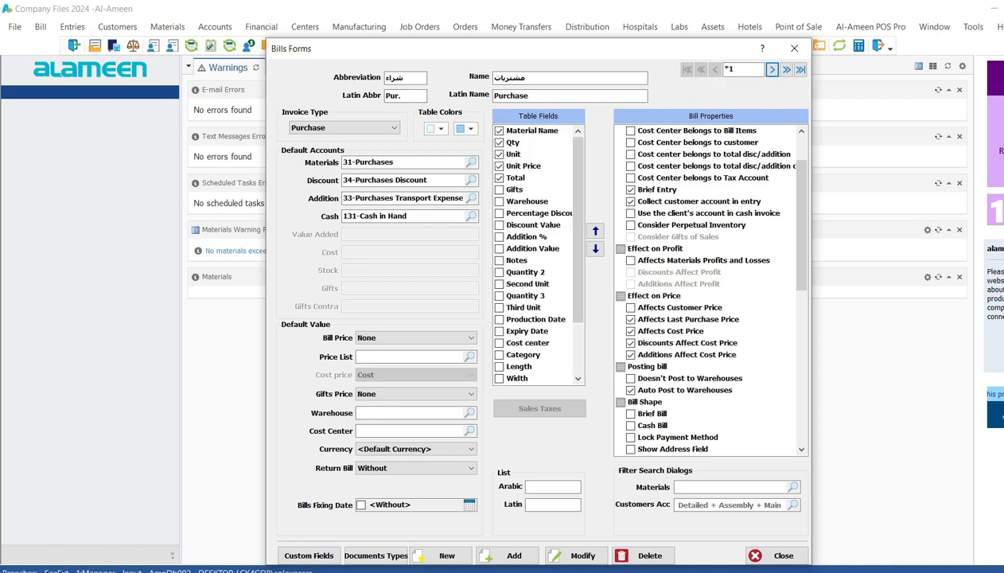
Inspect the Purchase form's Effect on Price properties, including Affects Last Purchase Price and Affects Cost Price.
left_click_drag(801, 223, 801, 244)
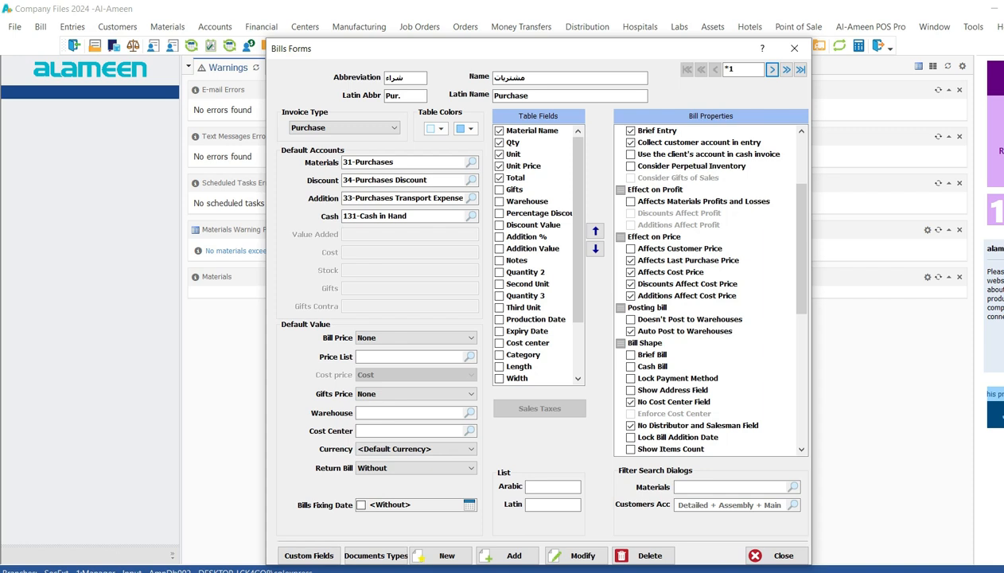
left_click(688, 261)
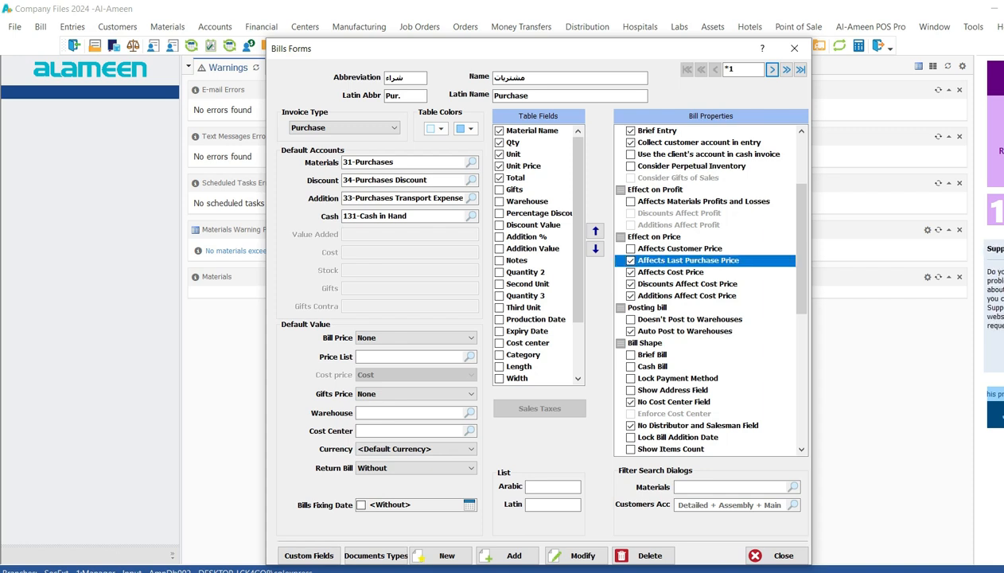
left_click(670, 273)
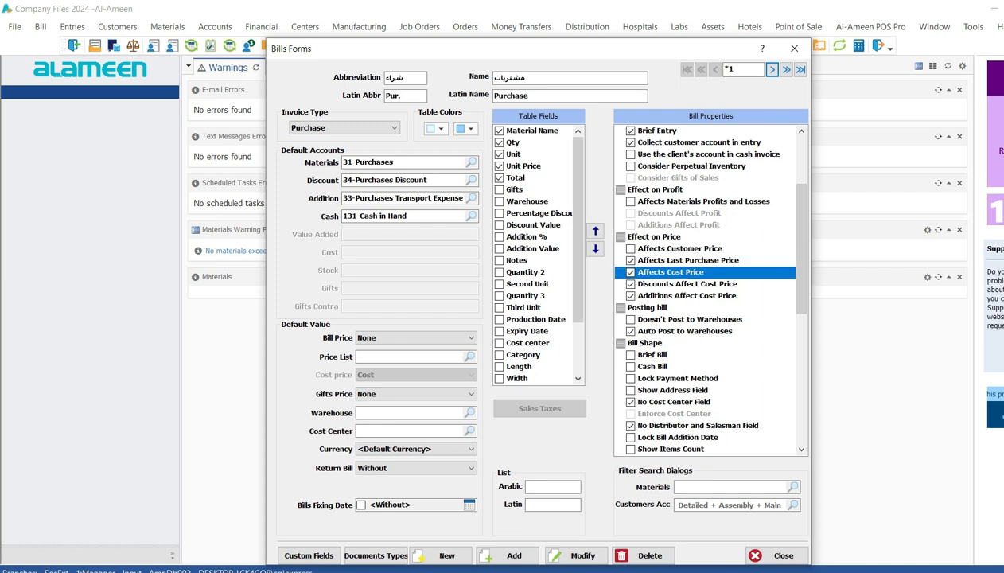
scroll(705, 286, "down", 1)
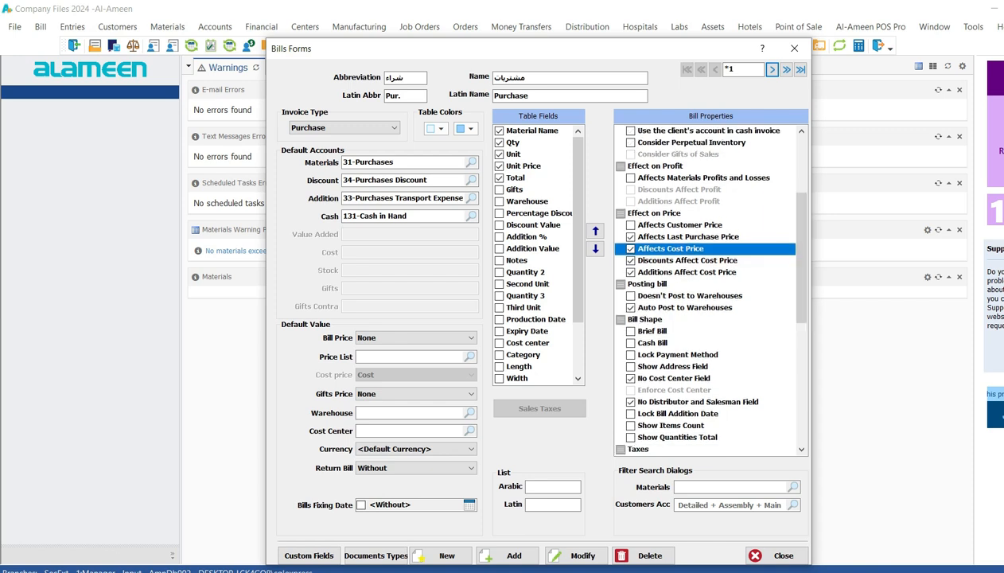
Try Doesn't Post to Warehouses in place of Auto Post to Warehouses for bill posting, and restore Auto Post to Warehouses.
left_click(647, 284)
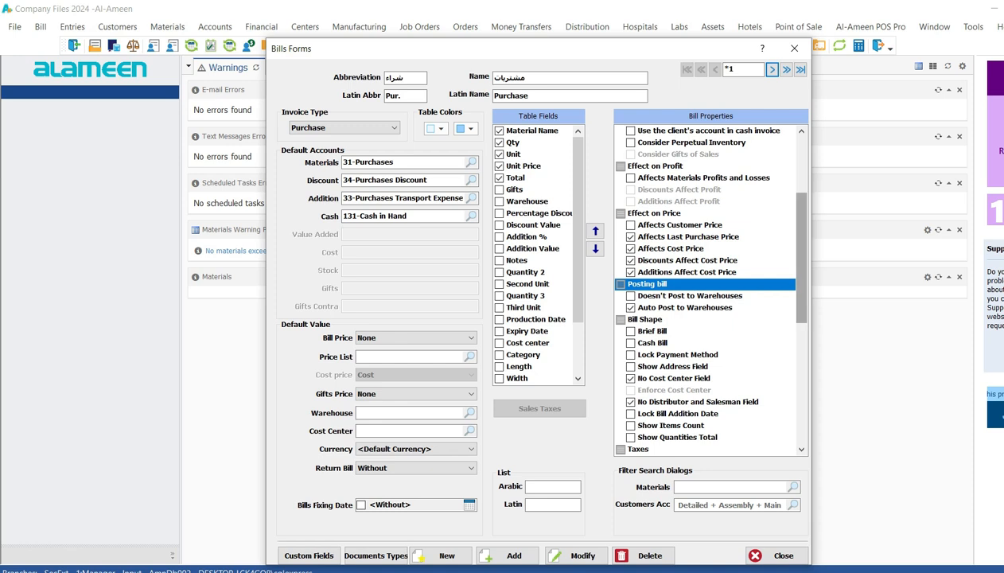
scroll(706, 287, "down", 1)
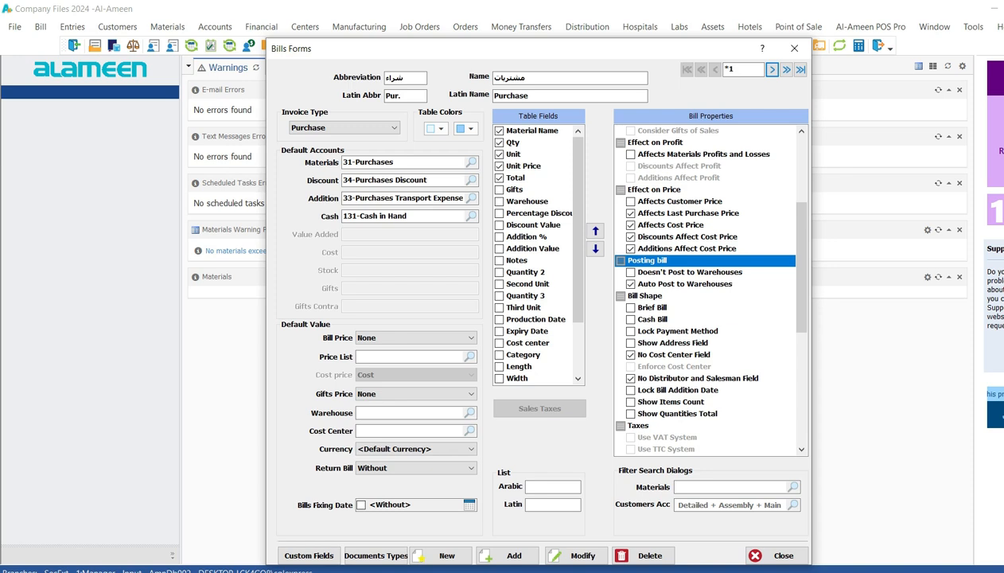
left_click(631, 284)
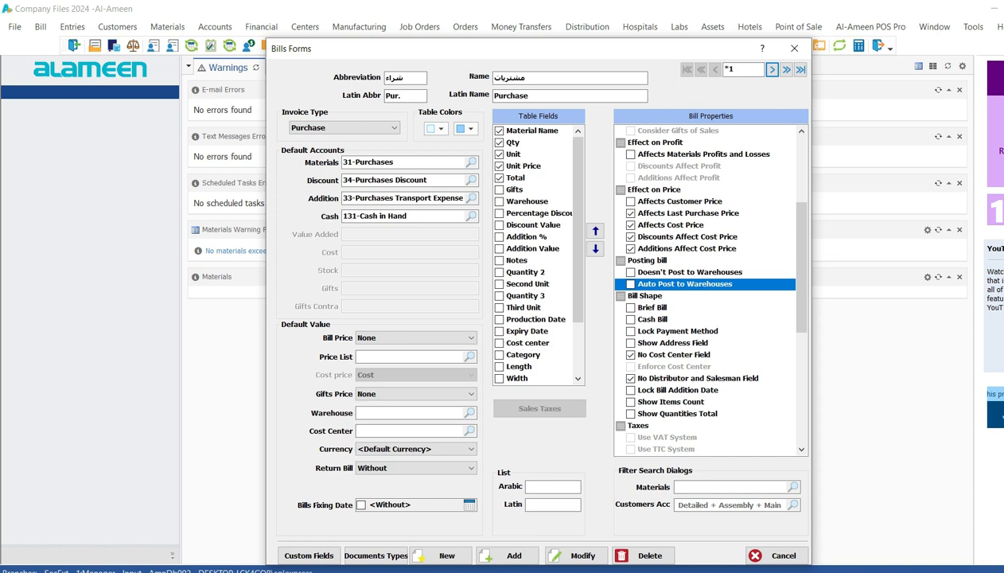
left_click(631, 272)
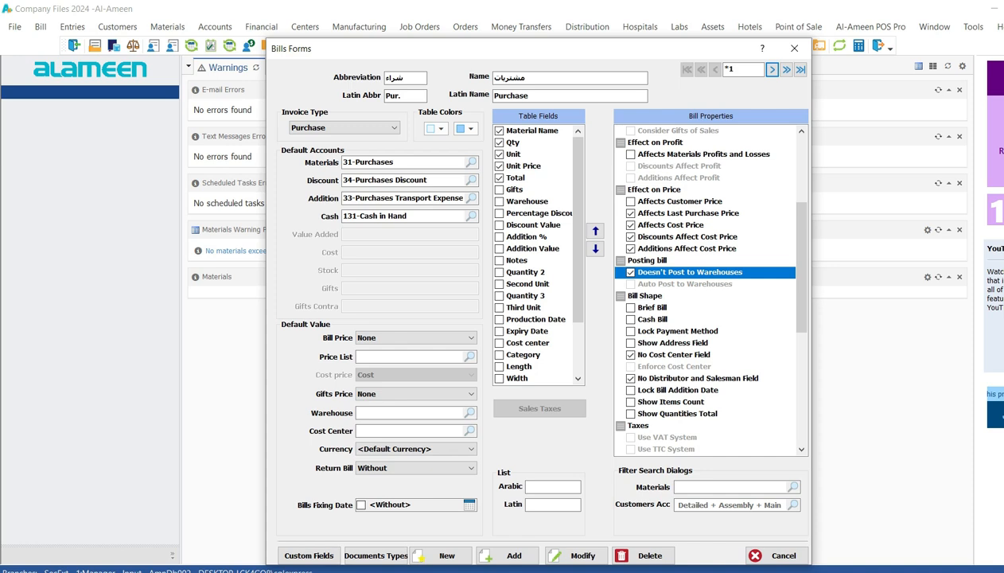
left_click(630, 272)
left_click(631, 284)
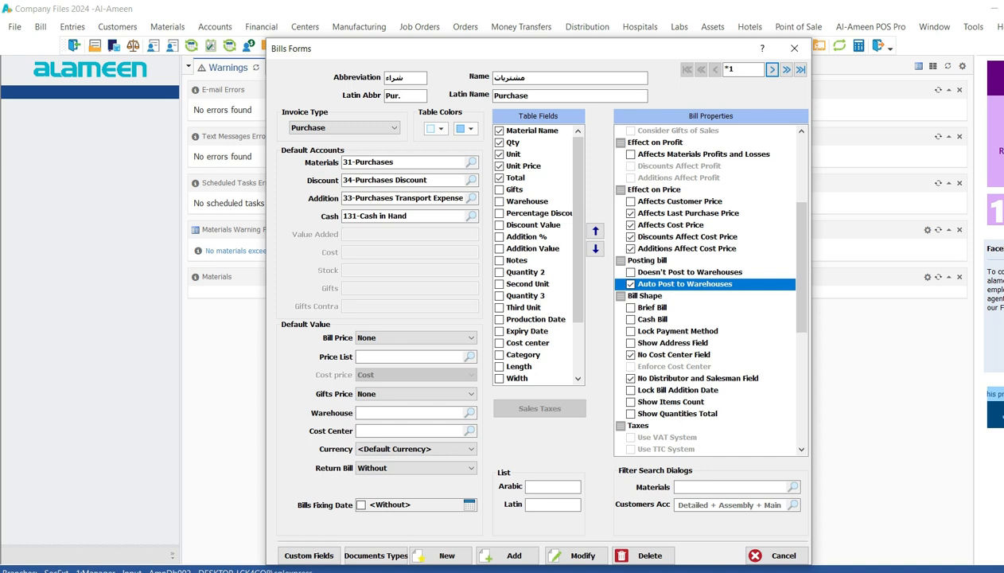
scroll(802, 267, "down", 1)
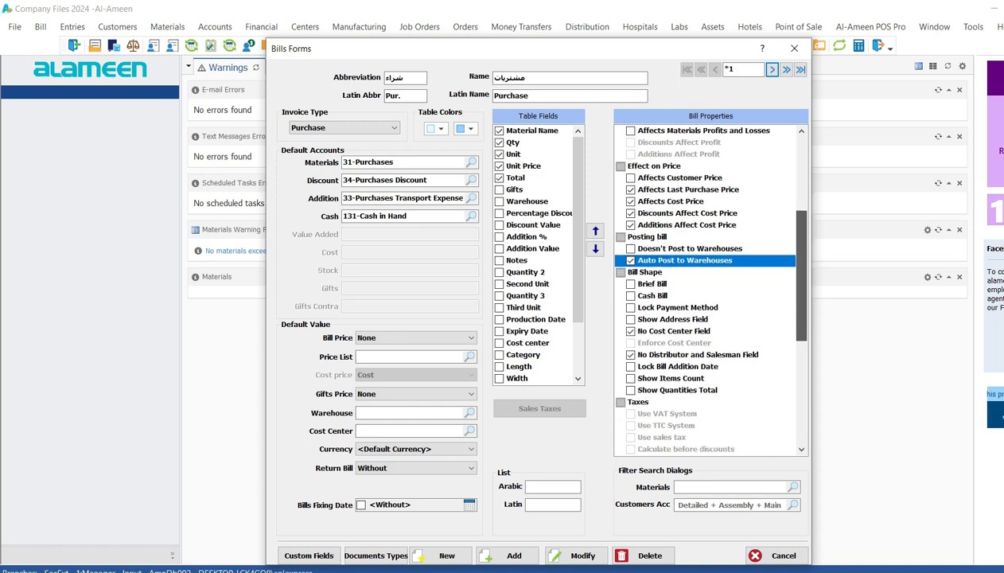
Review the Purchase form's Bill Shape, Taxes, General Discounts and Additions, and Other Properties options.
scroll(801, 271, "down", 1)
scroll(801, 275, "down", 1)
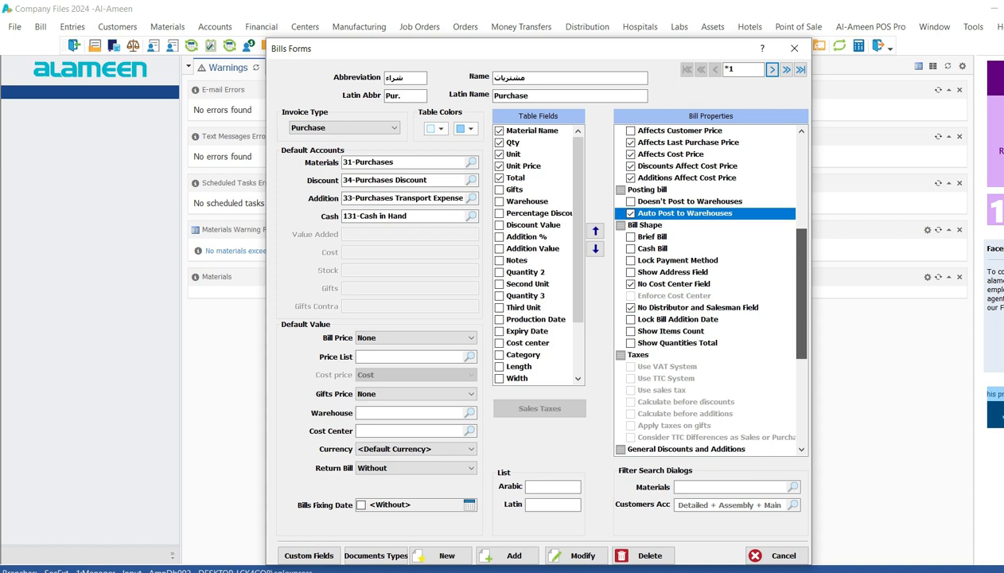
scroll(801, 278, "down", 3)
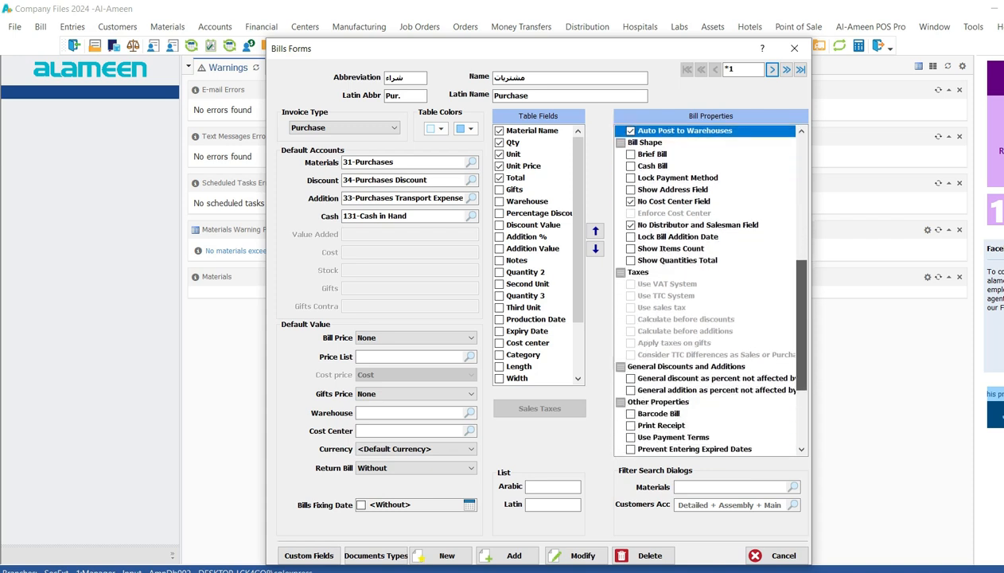
scroll(705, 286, "down", 1)
scroll(801, 318, "down", 1)
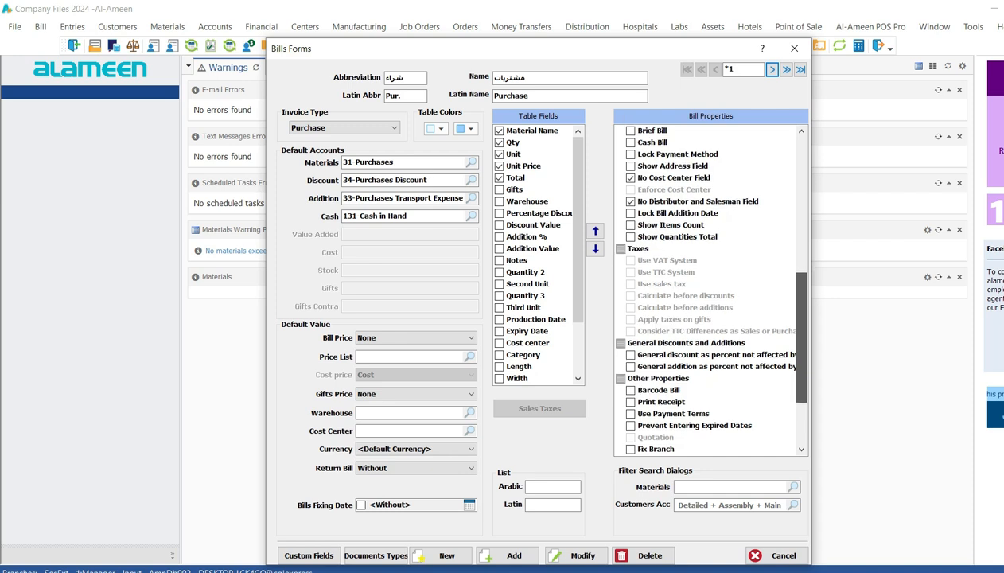
scroll(705, 286, "down", 4)
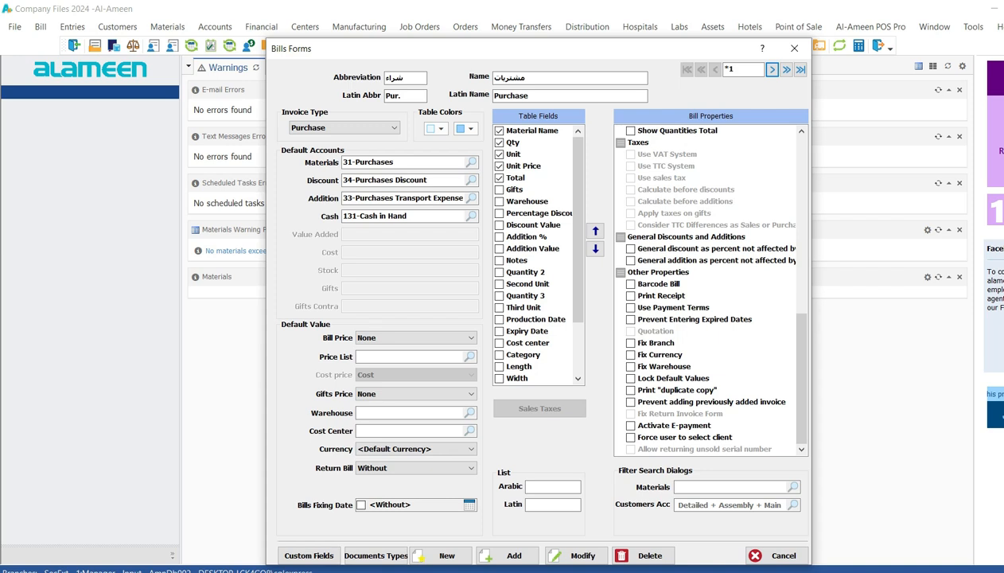
Switch Use Payment Terms on and off several times in the Purchase form's properties, leaving it on.
left_click(631, 308)
left_click(631, 308)
left_click(631, 308)
left_click(631, 308)
left_click(631, 308)
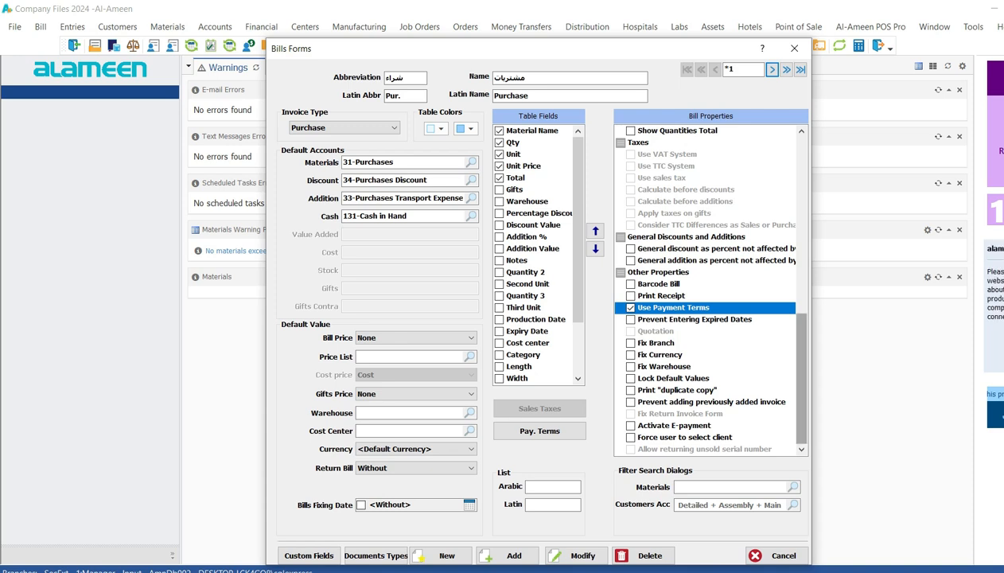
View the material groups available for the Purchase form's Materials search filter and close the list without choosing one.
left_click(676, 487)
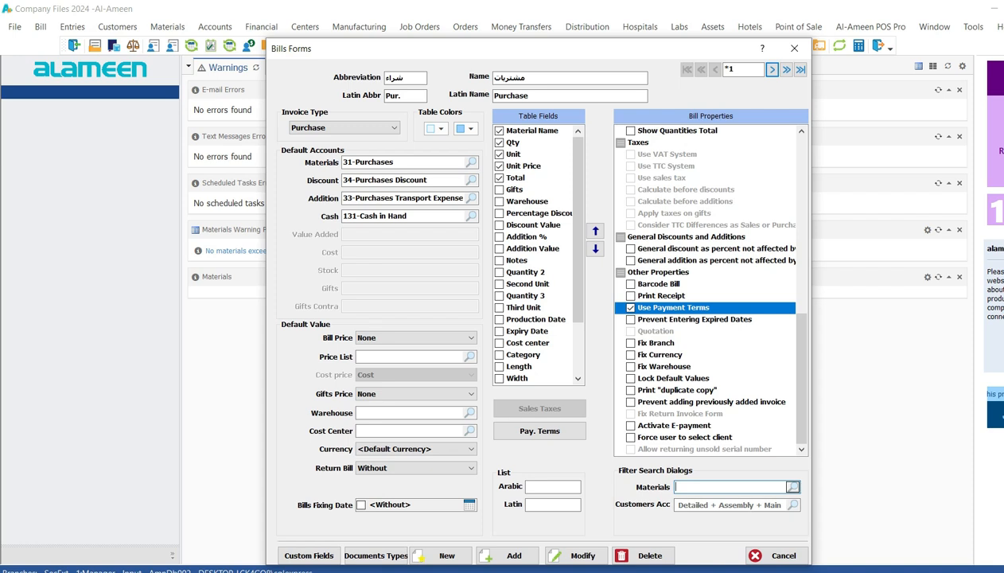
left_click(792, 487)
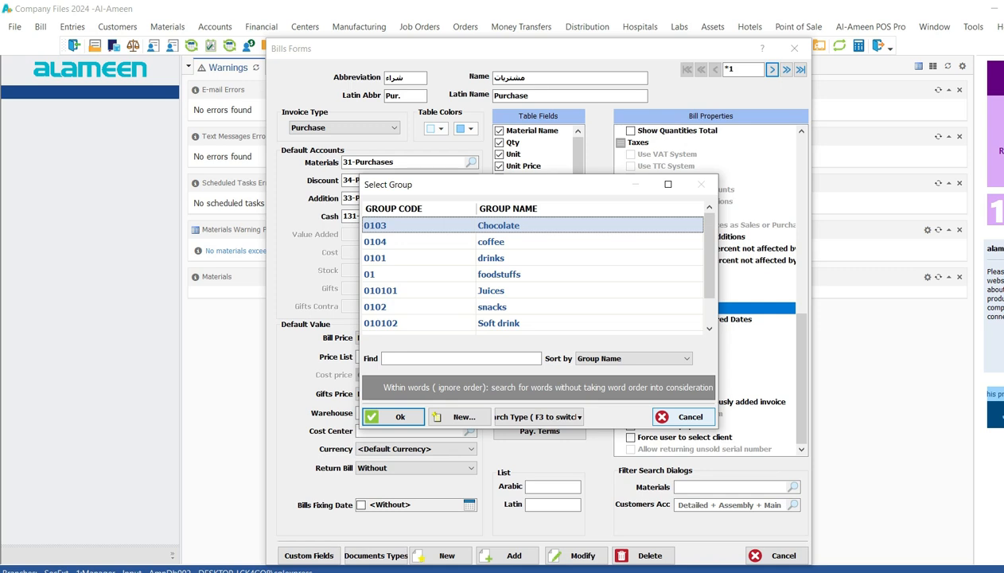
left_click(683, 416)
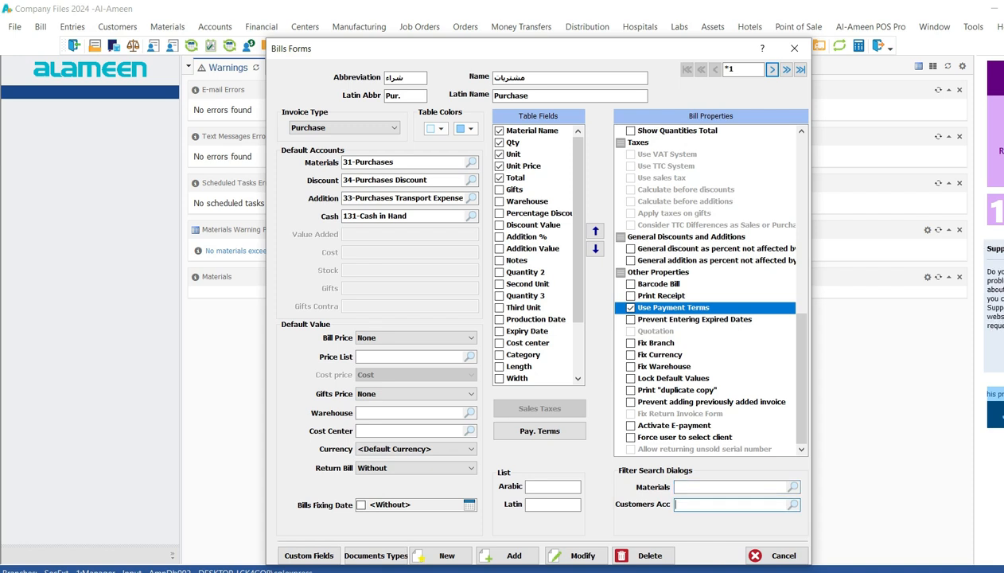
Try 221-Vendors as the Purchase form's customer account search filter, and move to the Sales form discarding the unsaved changes.
double_click(511, 96)
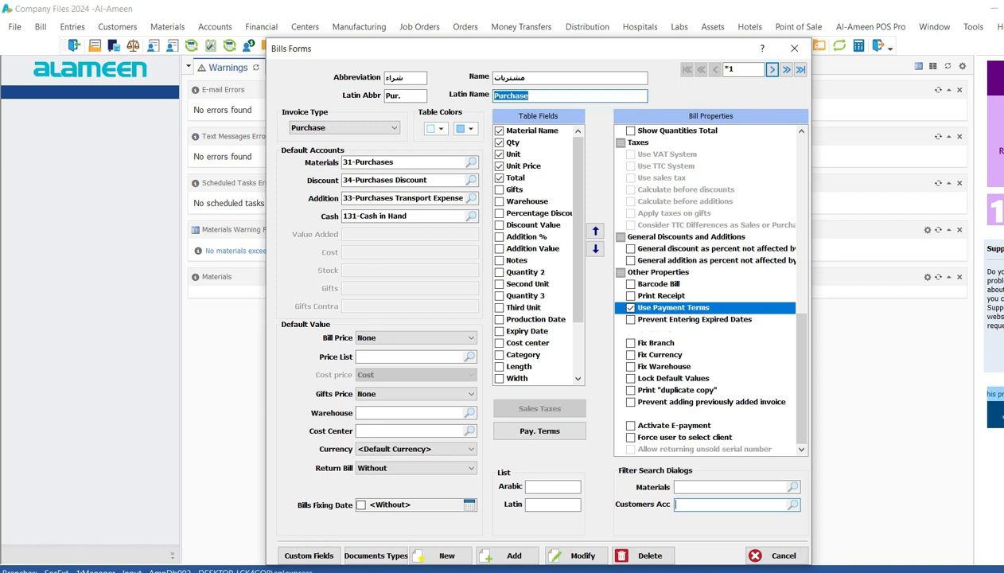
double_click(511, 95)
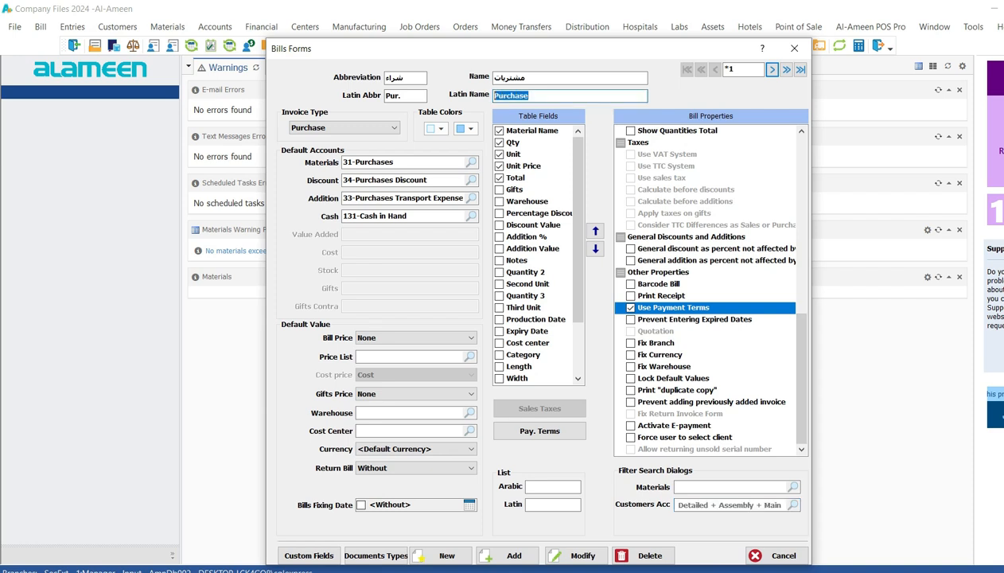
left_click(728, 506)
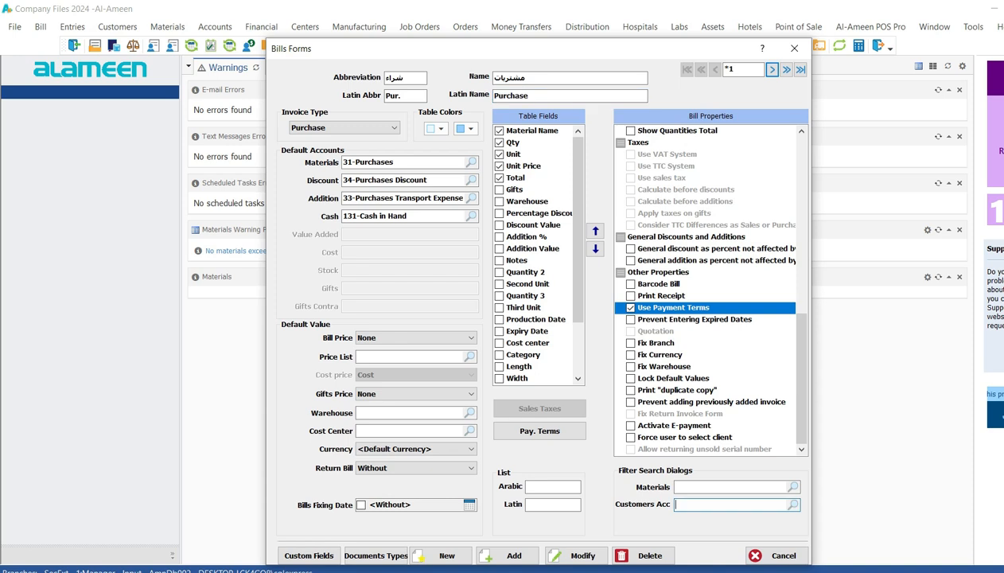
type("221-Vendors")
left_click(771, 69)
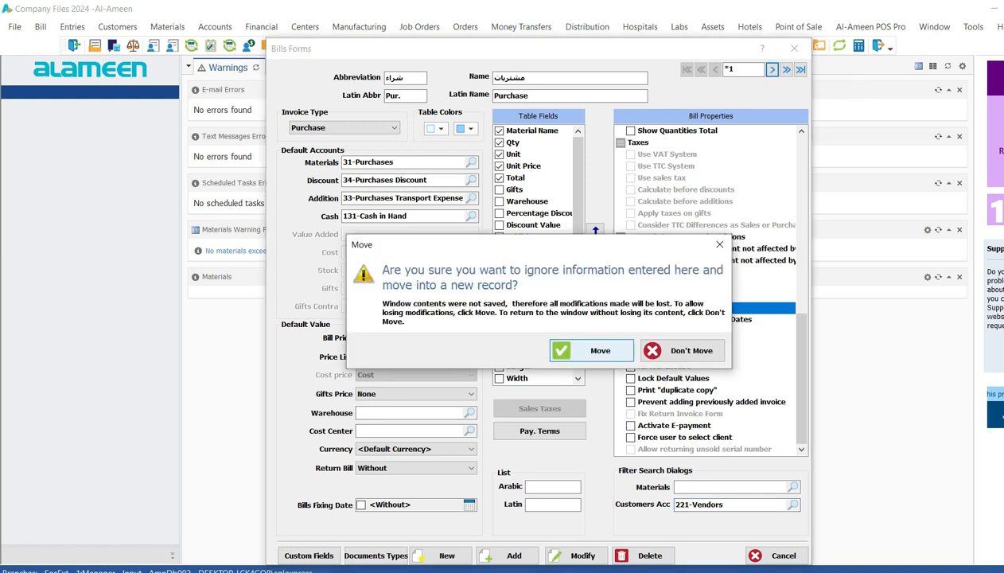
key("Return")
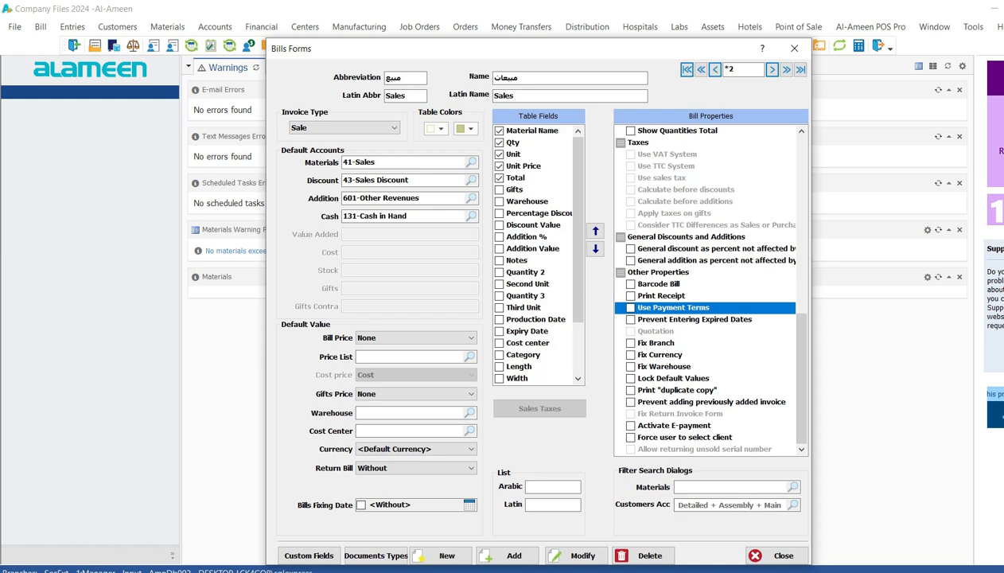
Try 121-Clients as the Sales form's customer account search filter, and move to the first form discarding the change.
left_click(731, 506)
type("121")
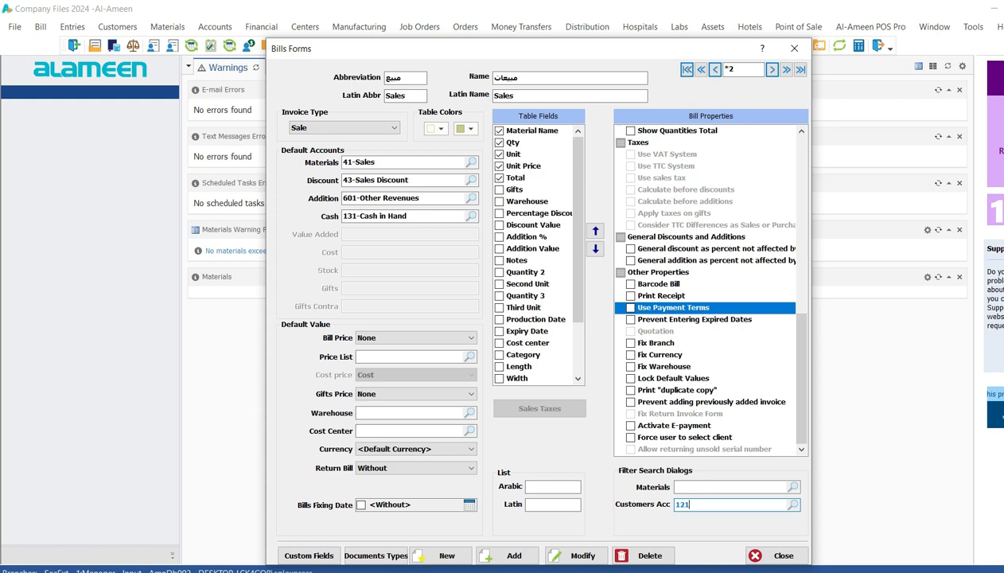
key("Return")
left_click_drag(709, 502, 682, 504)
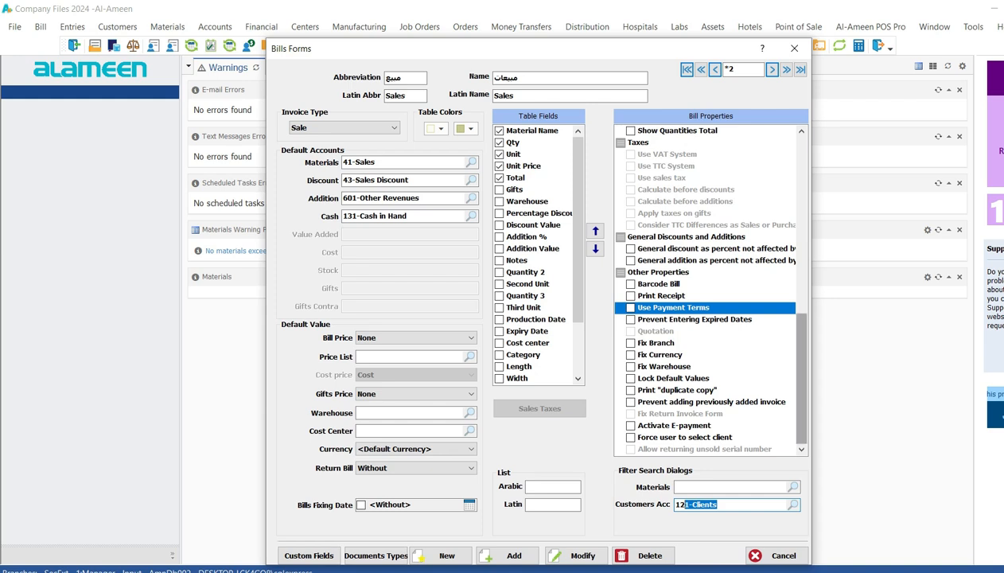
left_click_drag(802, 374, 802, 199)
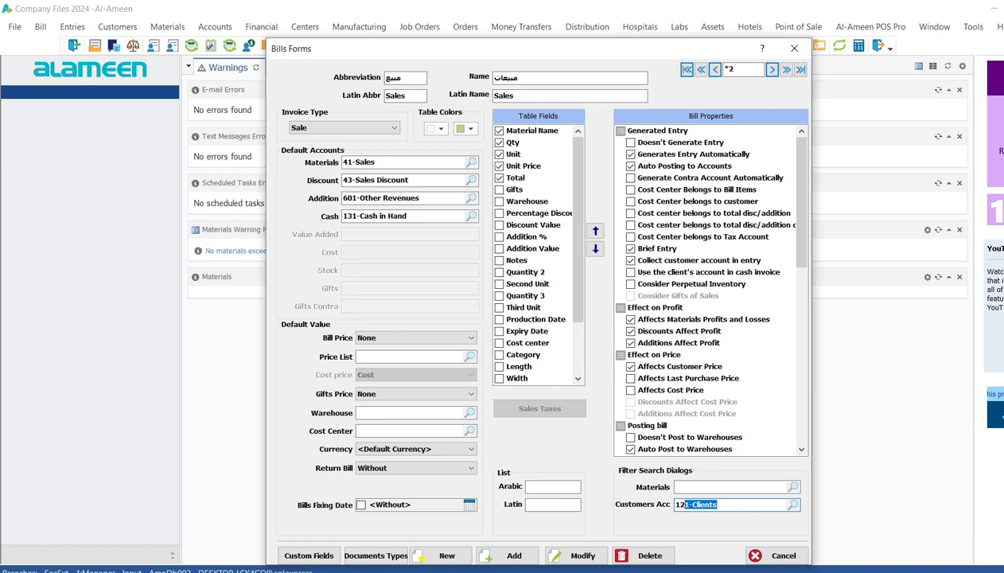
left_click(686, 69)
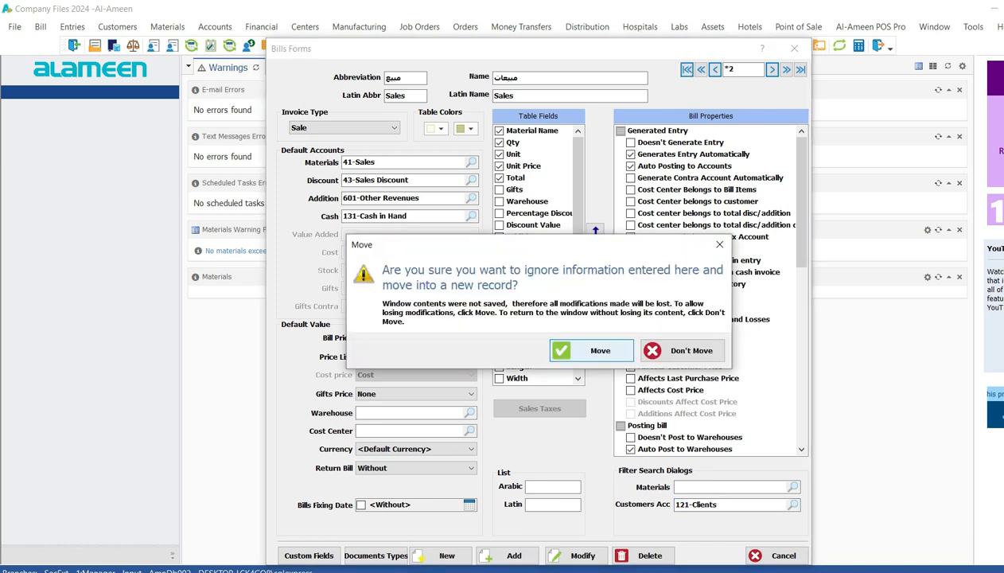
left_click(593, 350)
Go to the Sales form, check its default Materials and Discount accounts, and set the default warehouse to 101-Store no 1.
left_click(771, 69)
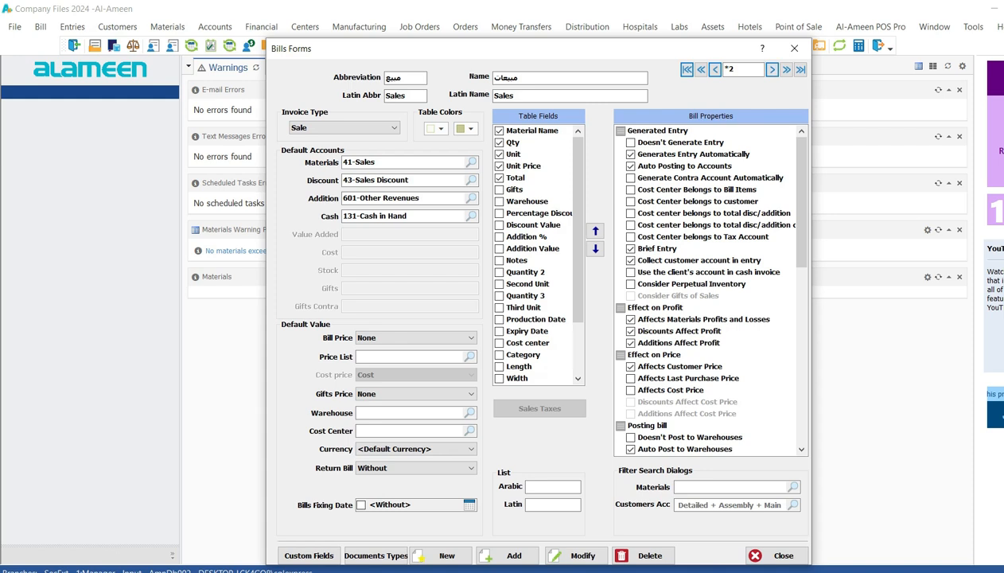
left_click(402, 162)
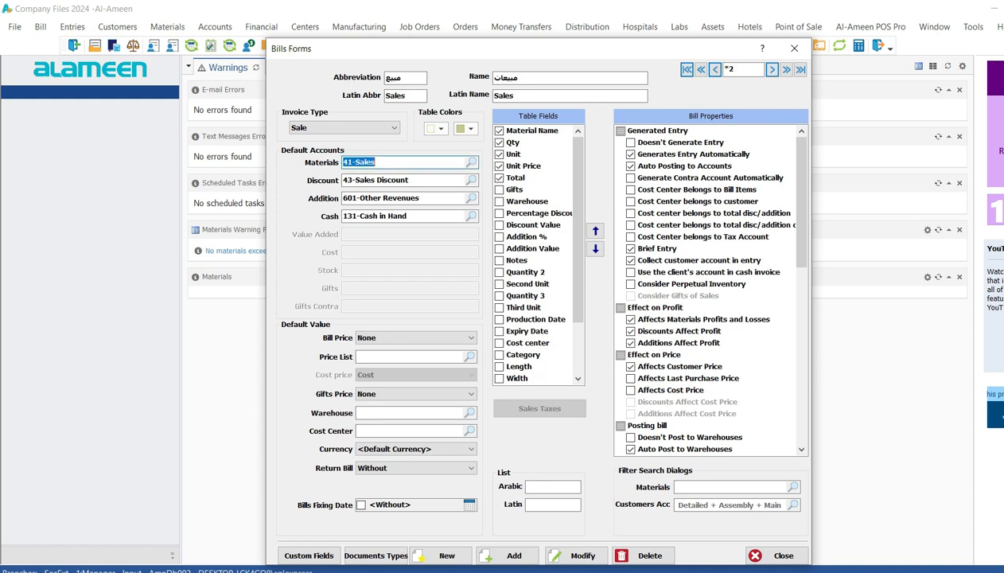
left_click(401, 180)
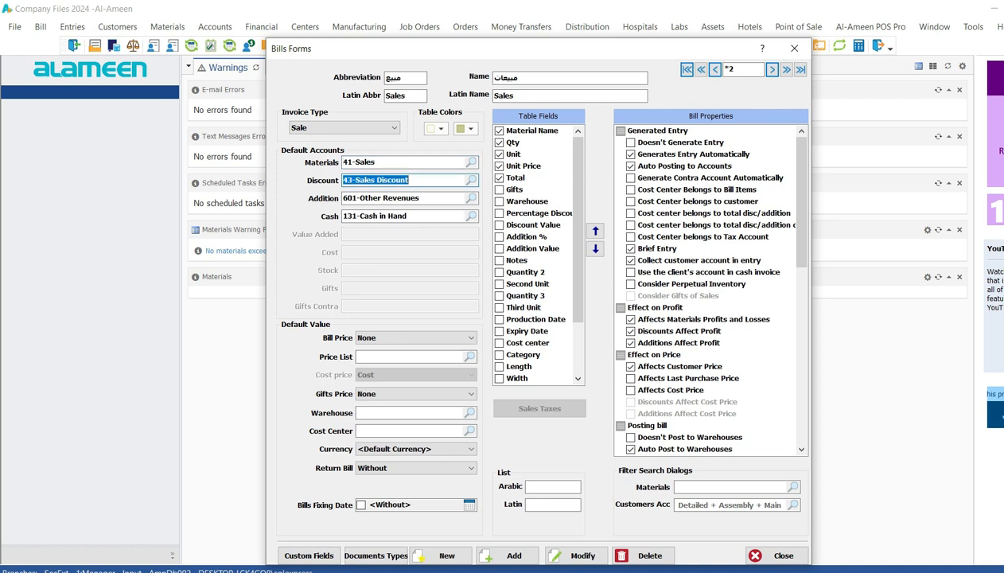
left_click(409, 413)
type("01")
key("Return")
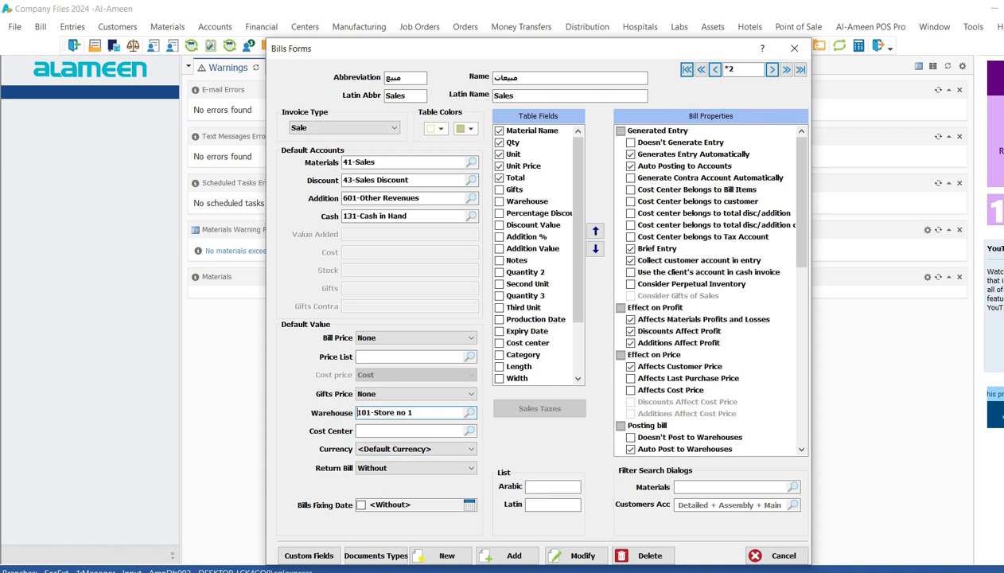
Set the Sales form's default bill price to Consumer.
left_click(414, 338)
key("Down")
key("Down")
key("Down")
key("Down")
key("Down")
key("Down")
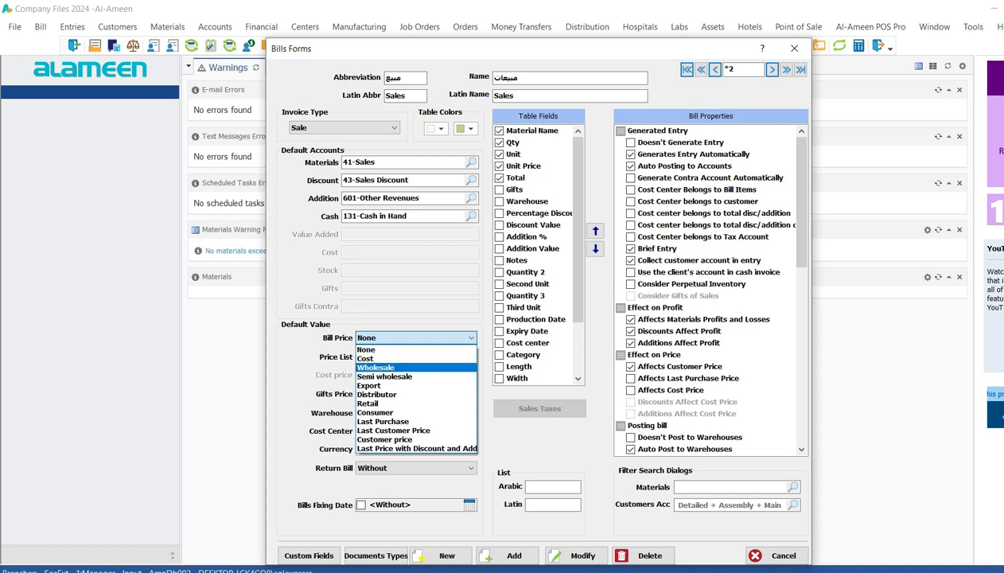
key("Down")
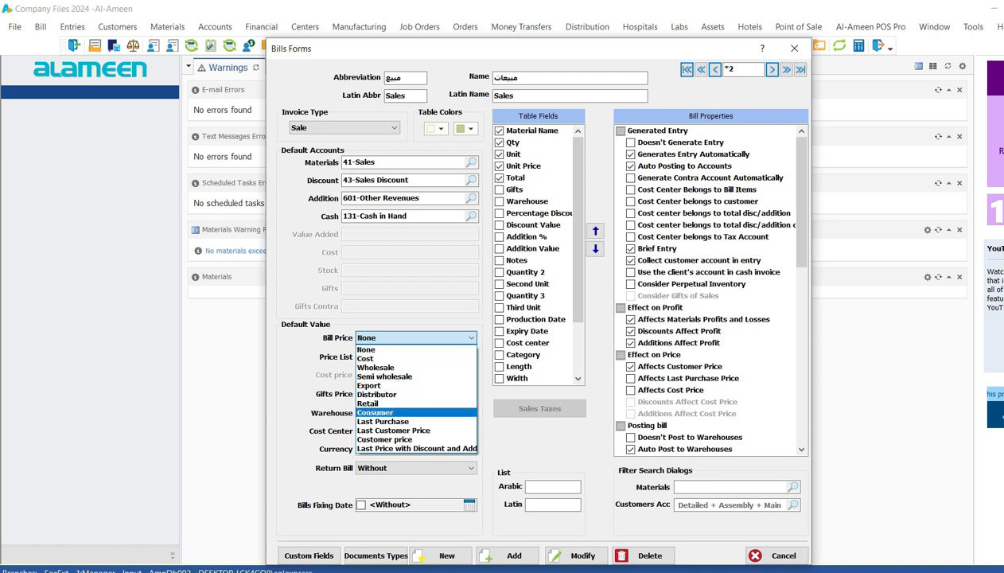
key("Return")
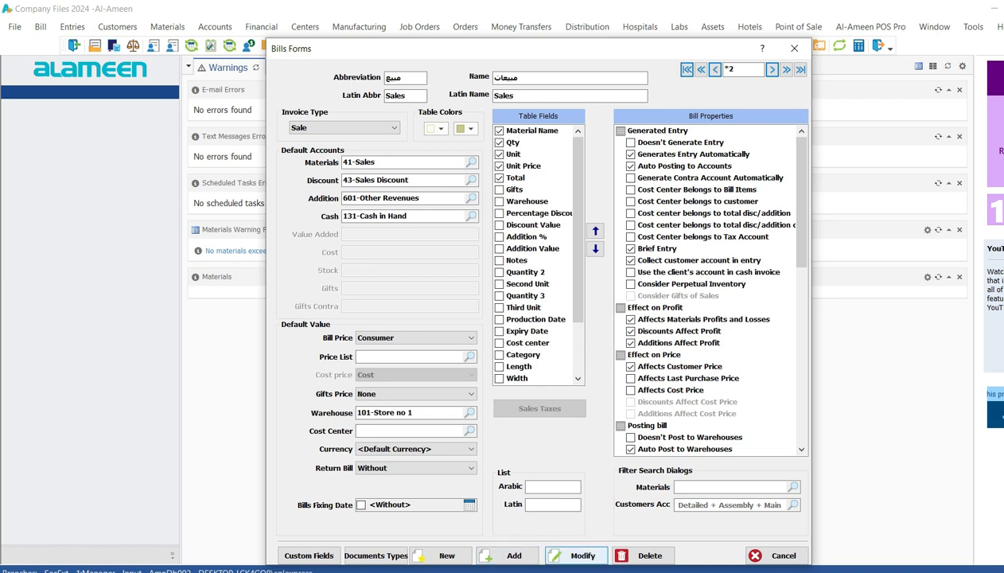
Save the modified Sales form and close the Bills Forms and Forms Management windows.
left_click(576, 556)
left_click(585, 343)
left_click(794, 48)
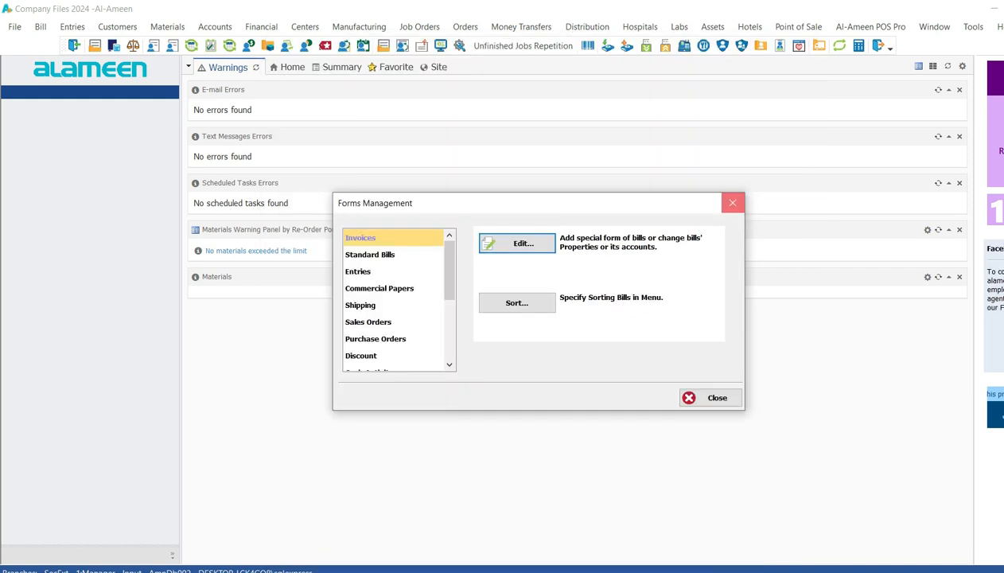
left_click(732, 203)
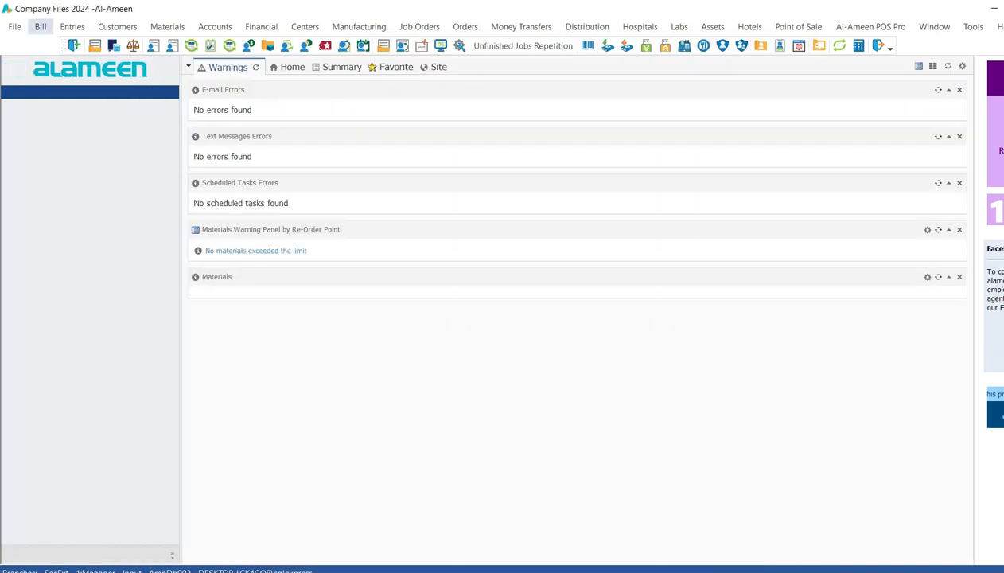
Open a new Sales bill and change its warehouse to 102-Store no 2.
left_click(40, 26)
left_click(65, 59)
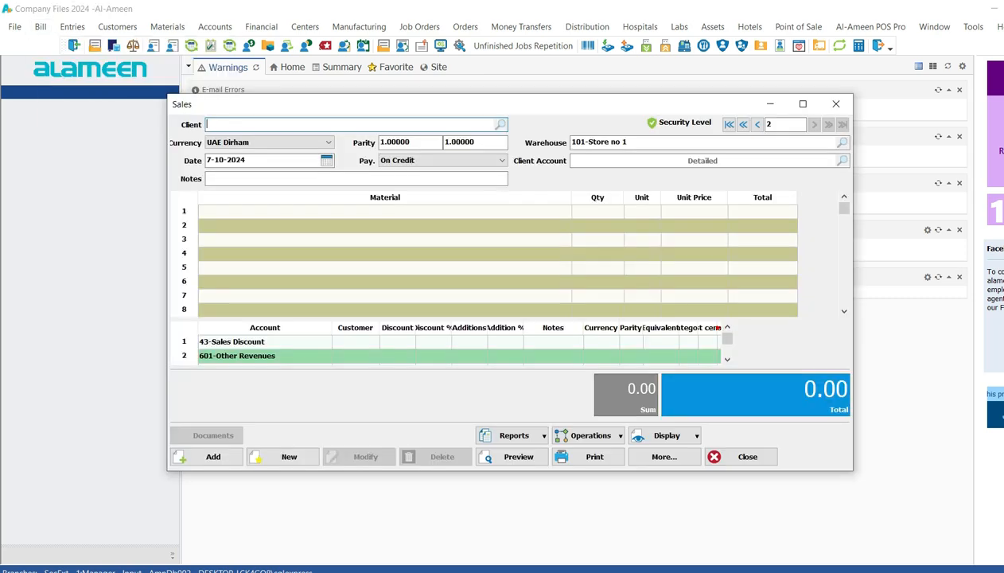
double_click(654, 143)
left_click_drag(622, 142, 569, 142)
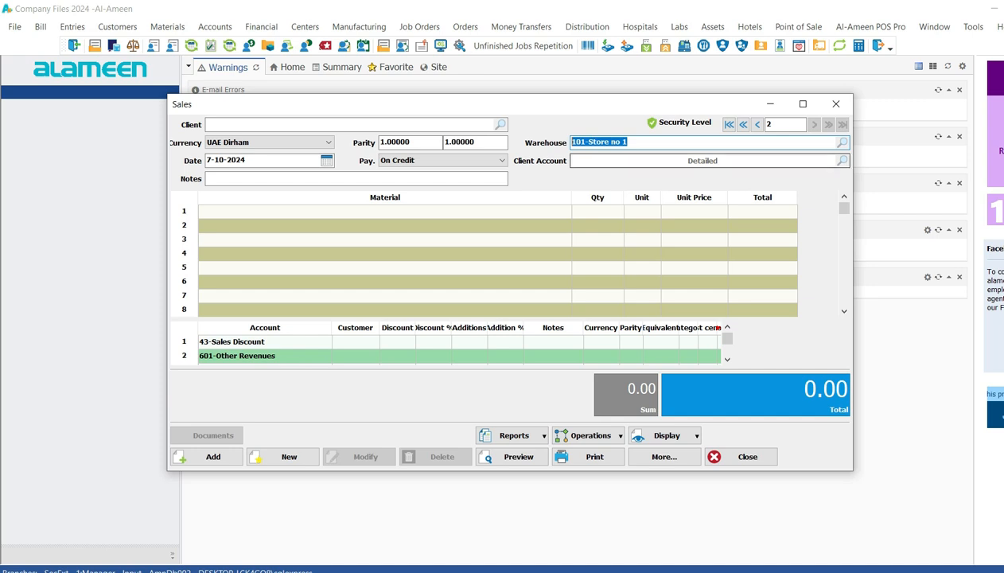
type("102")
key("Return")
Search materials for "lac" and add Lacnor Essentials Orange 100% Juice, No Added Sugar, 180 Ml to the bill's first row.
left_click(384, 212)
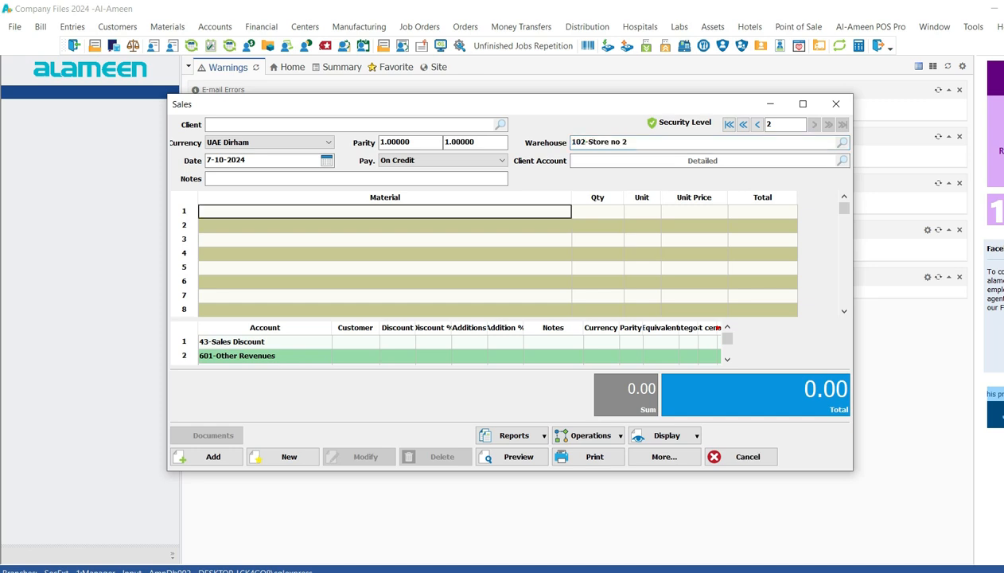
type("lac")
key("Return")
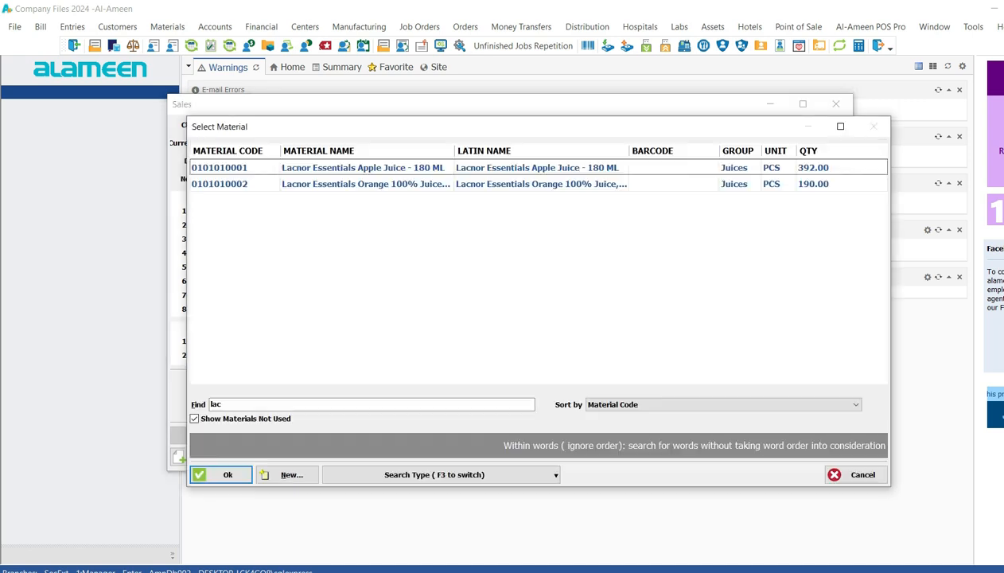
key("Down")
key("Return")
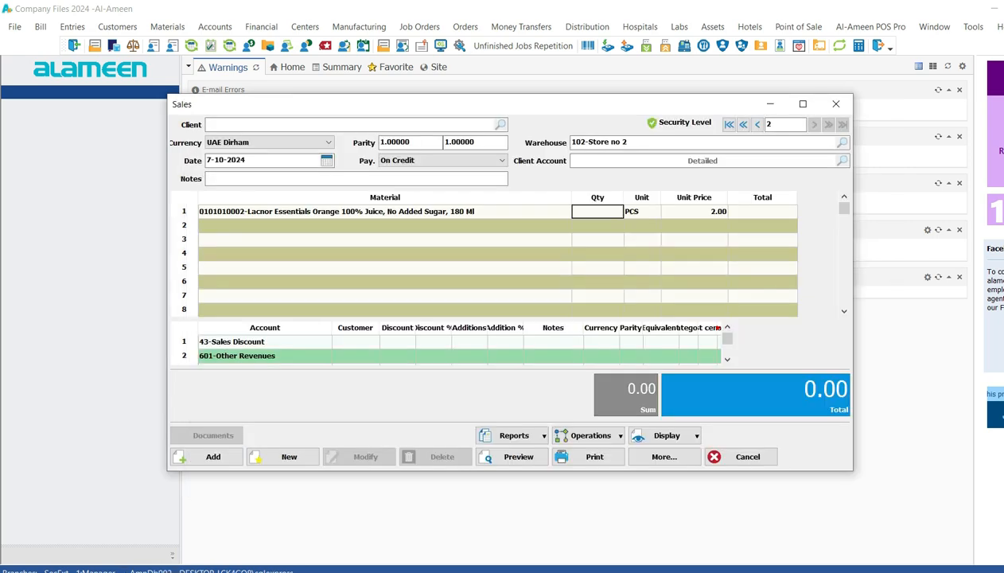
Set the orange juice quantity to 1 and dismiss the stock warning.
key("Return")
left_click(598, 211)
type("1")
key("Return")
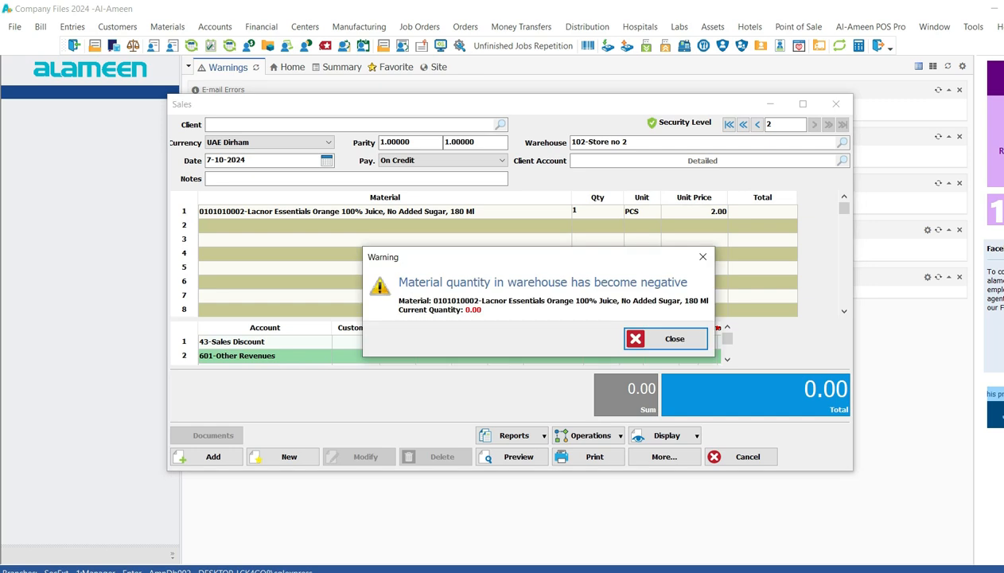
key("Return")
key("Return")
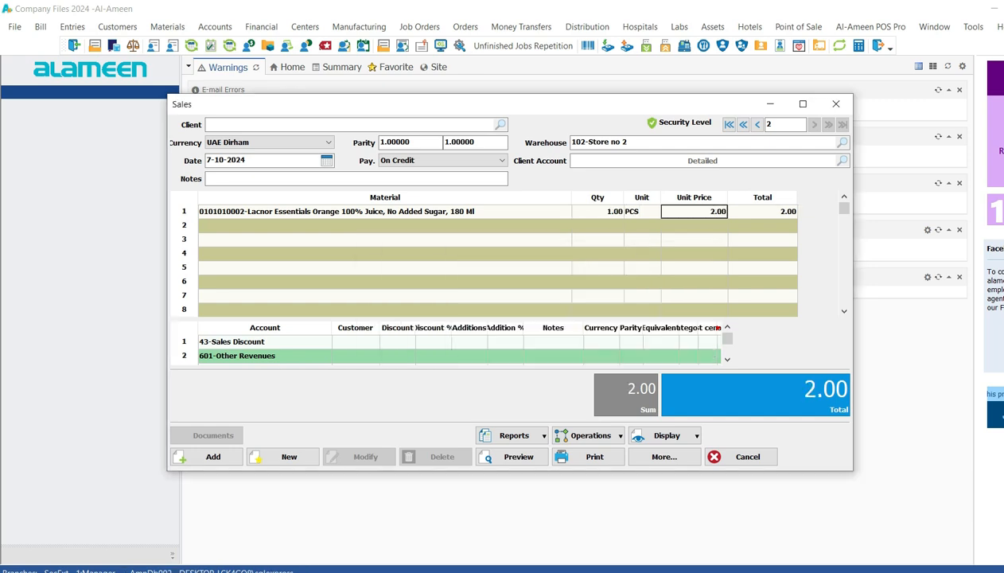
Change the orange juice row's unit to BOX.
key("Left")
type("*")
key("Return")
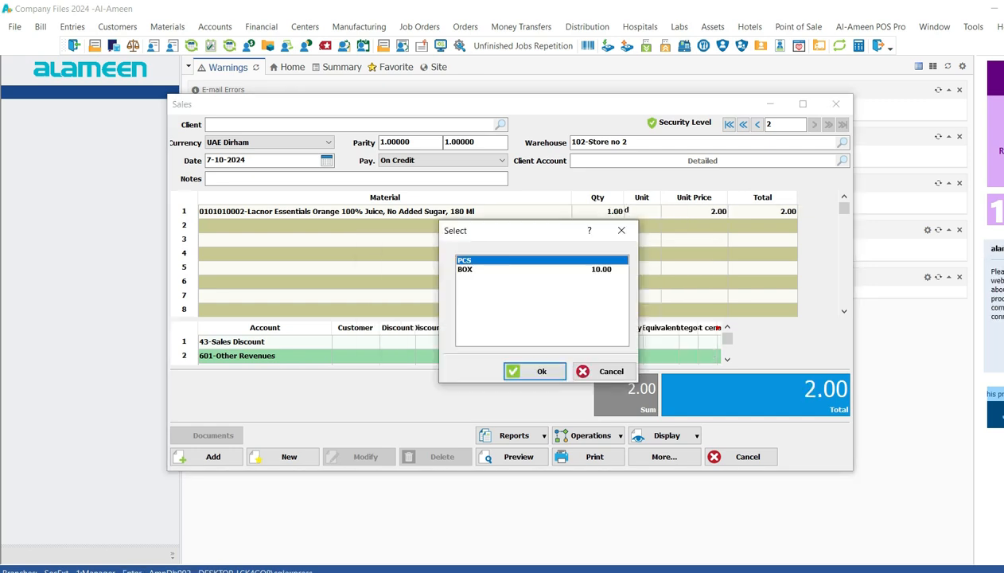
key("Down")
key("Return")
key("Return")
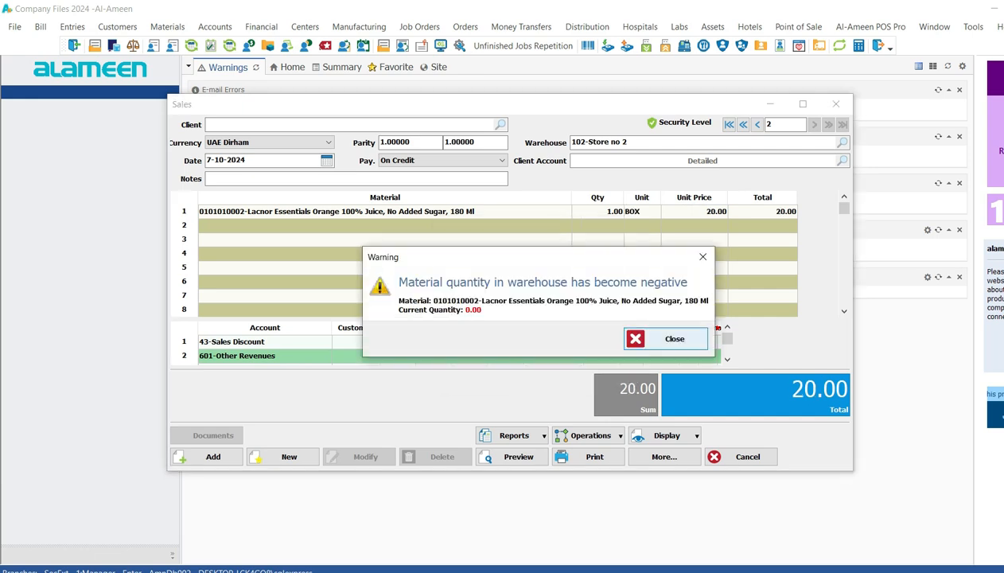
Dismiss the stock warning, check the price options for the orange juice row, and close the bill without saving.
key("Return")
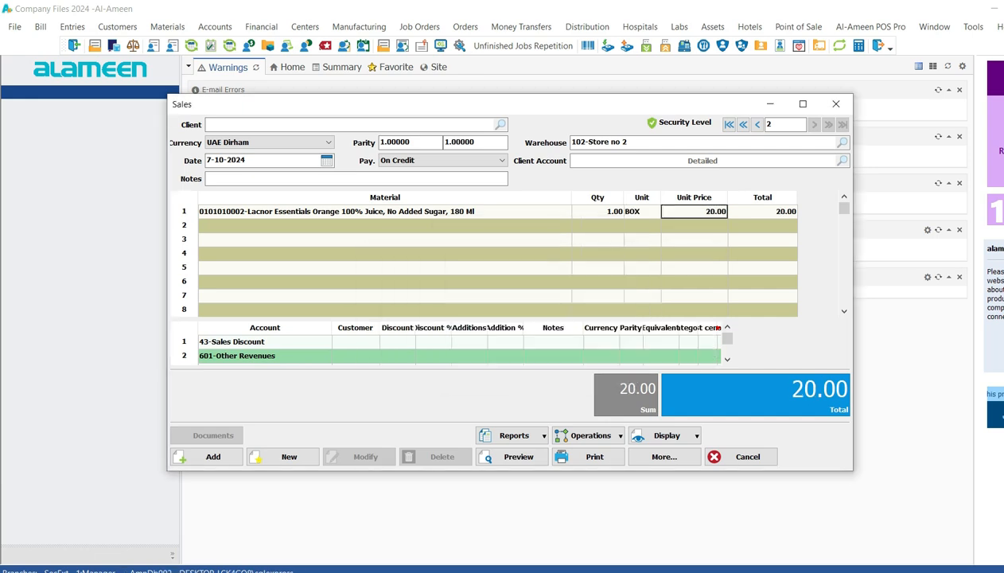
right_click(694, 211)
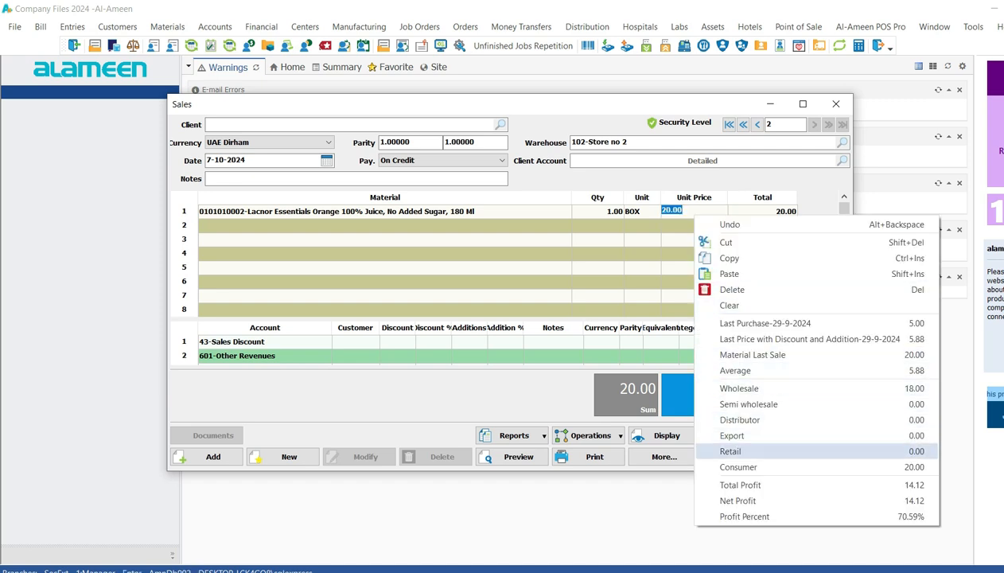
left_click(598, 269)
left_click(835, 103)
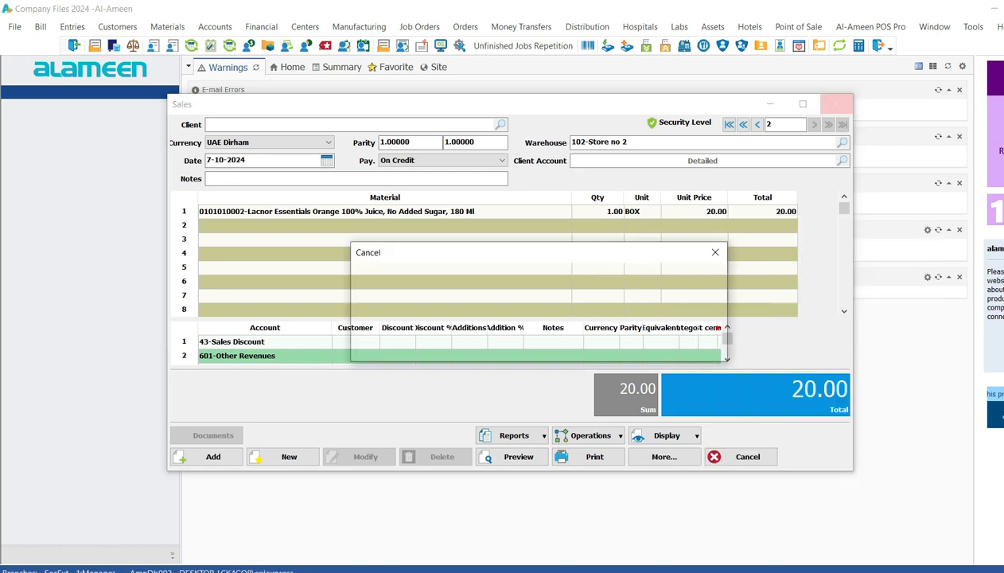
left_click(549, 339)
Open the invoice forms for editing from Forms Management and go to the Sales bill form.
left_click(973, 26)
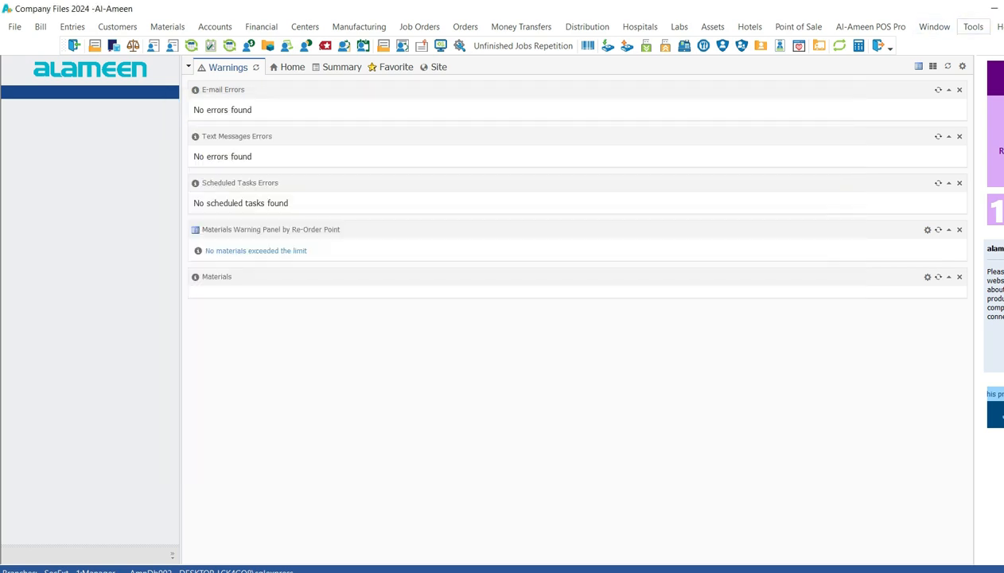
mouse_move(954, 277)
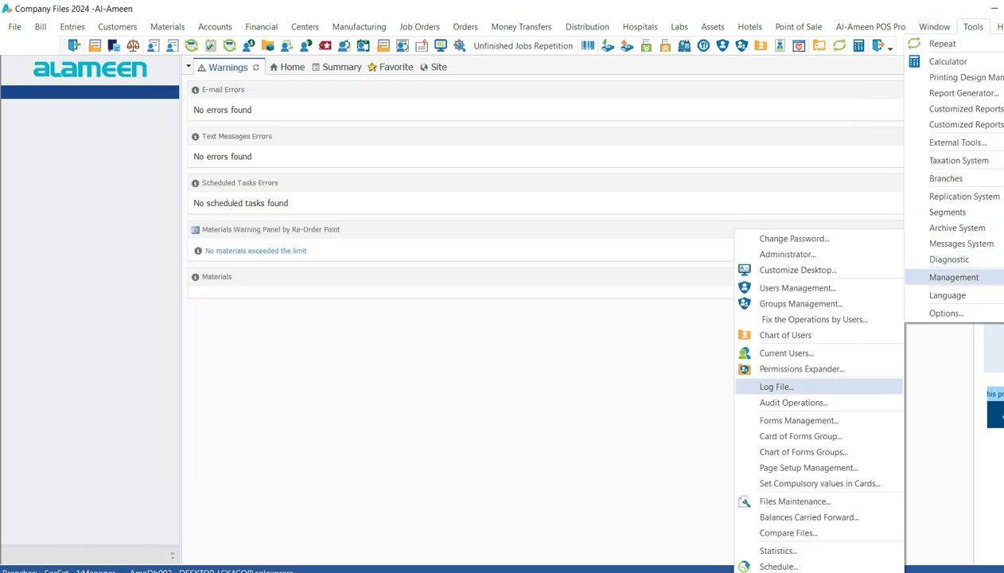
left_click(798, 420)
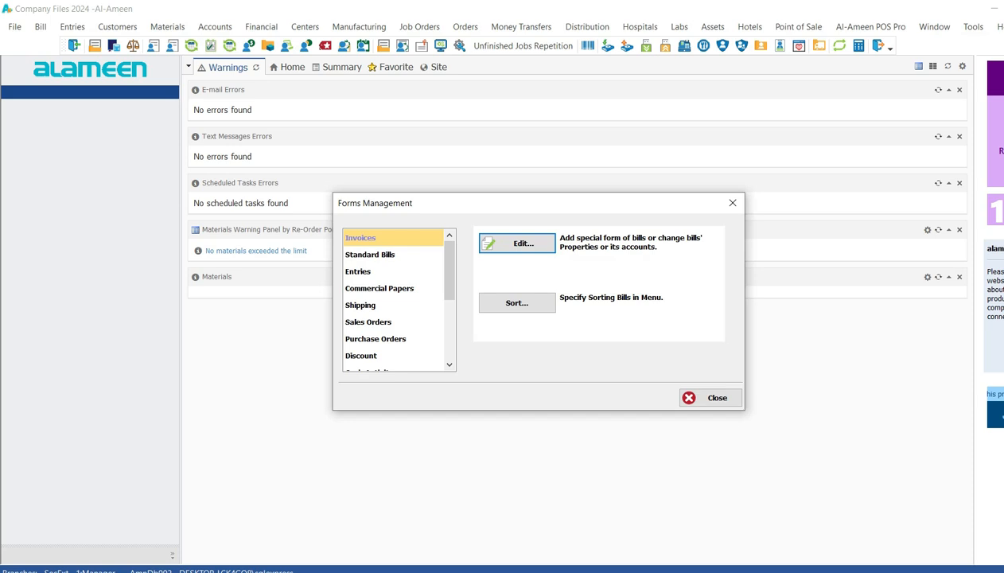
key("Return")
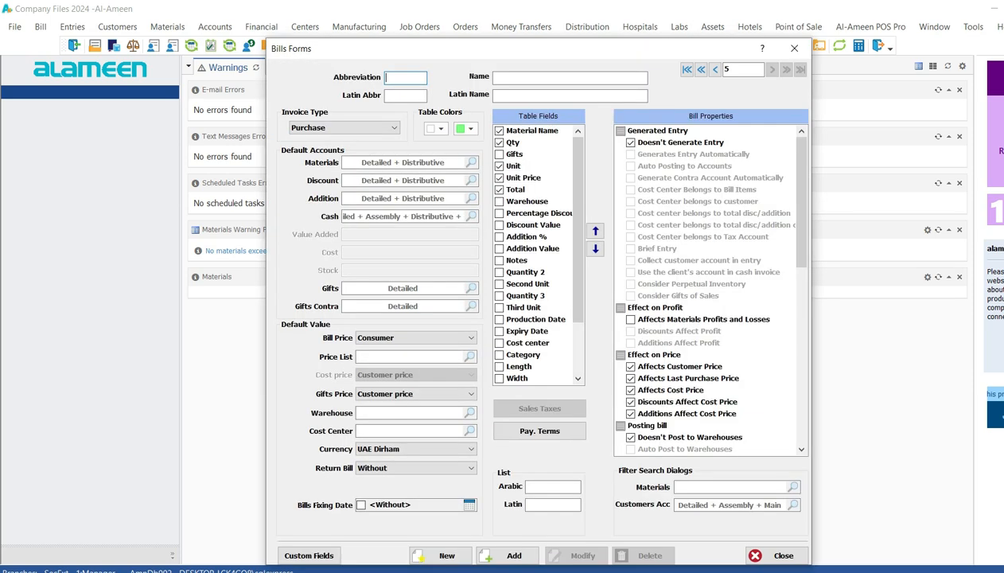
left_click(715, 70)
left_click(715, 70)
left_click(716, 70)
left_click(715, 71)
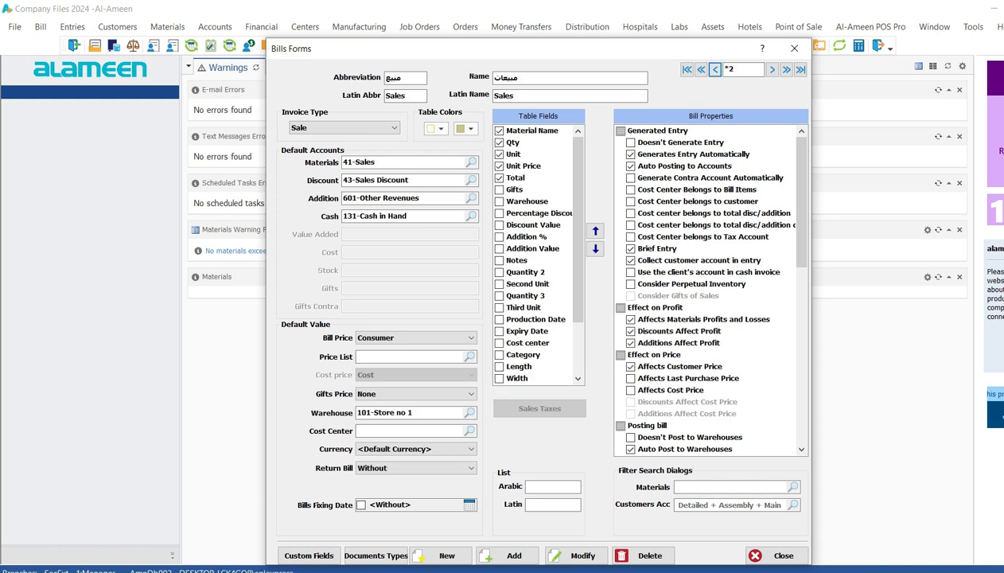
Turn off Generates Entry Automatically in the Sales form, save the modification, and close the forms windows.
left_click(631, 154)
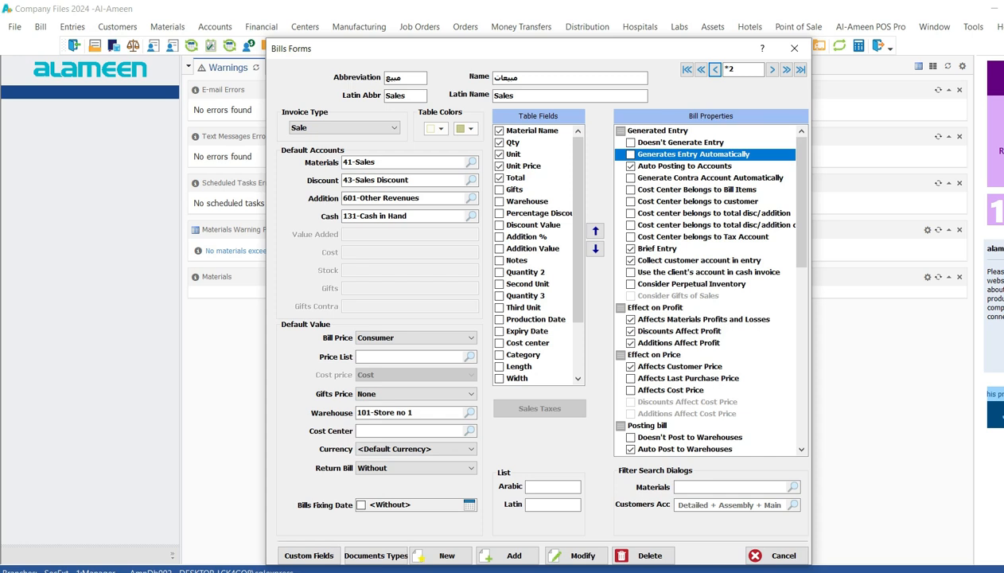
left_click(583, 556)
left_click(587, 344)
left_click(794, 48)
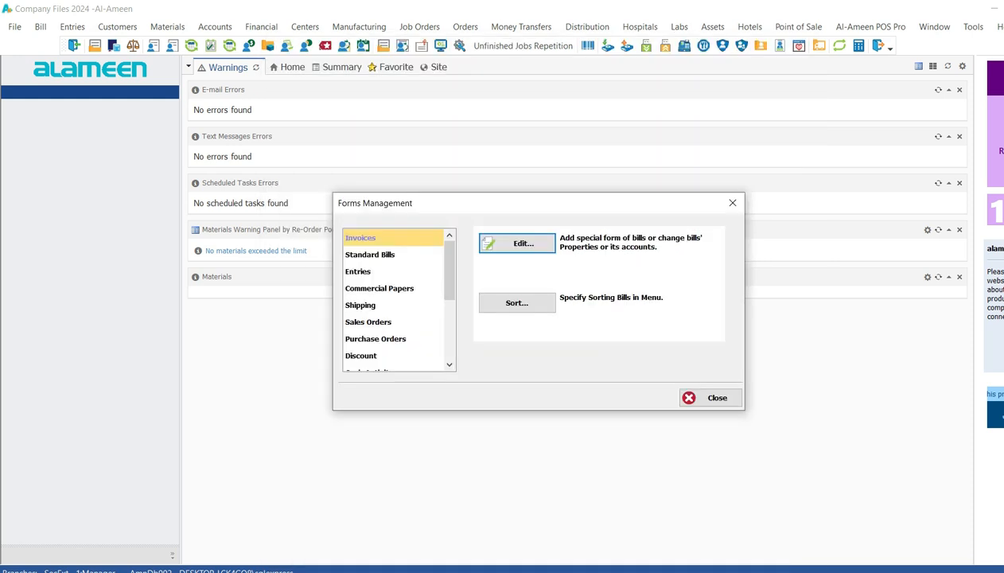
key("Escape")
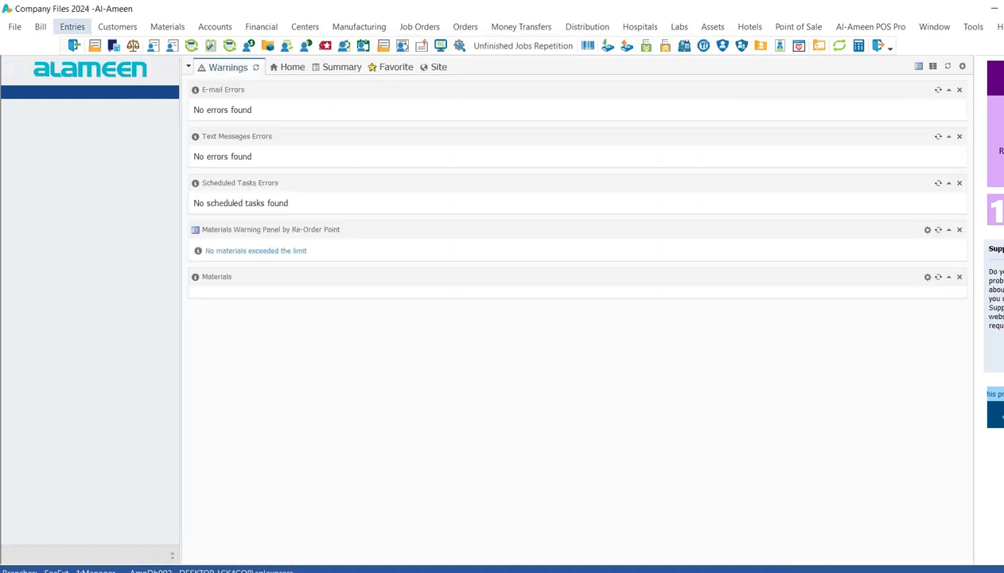
Open a new Sales bill, search materials for "lacn" and add Lacnor Essentials Apple Juice - 180 ML to the first row.
left_click(41, 27)
mouse_move(72, 27)
mouse_move(40, 27)
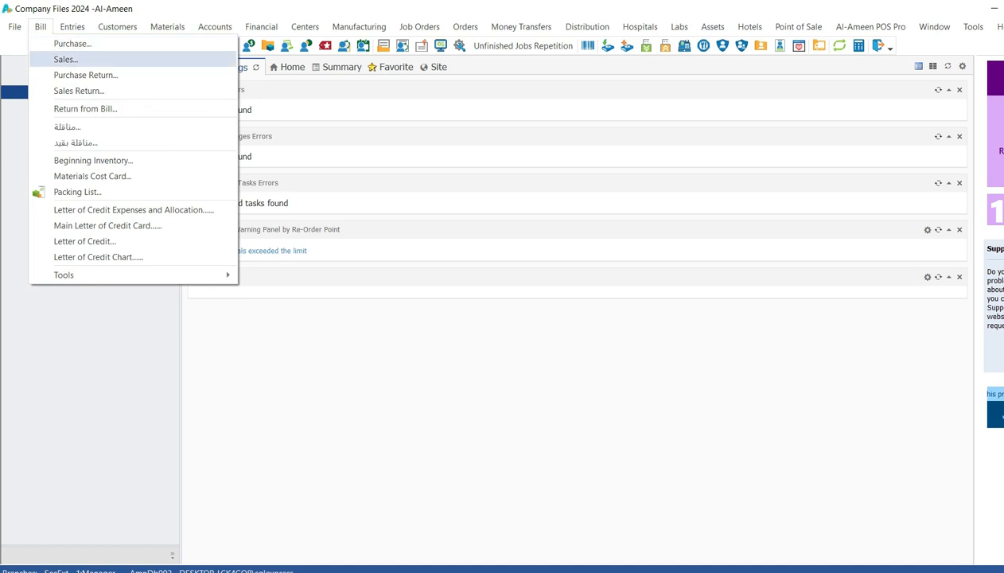
left_click(63, 58)
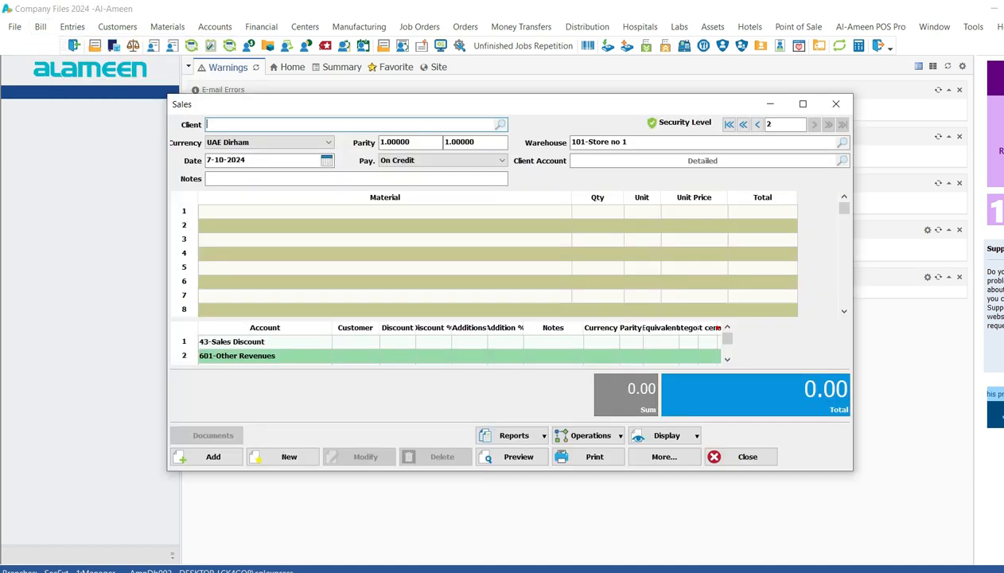
left_click(385, 212)
type("lacn")
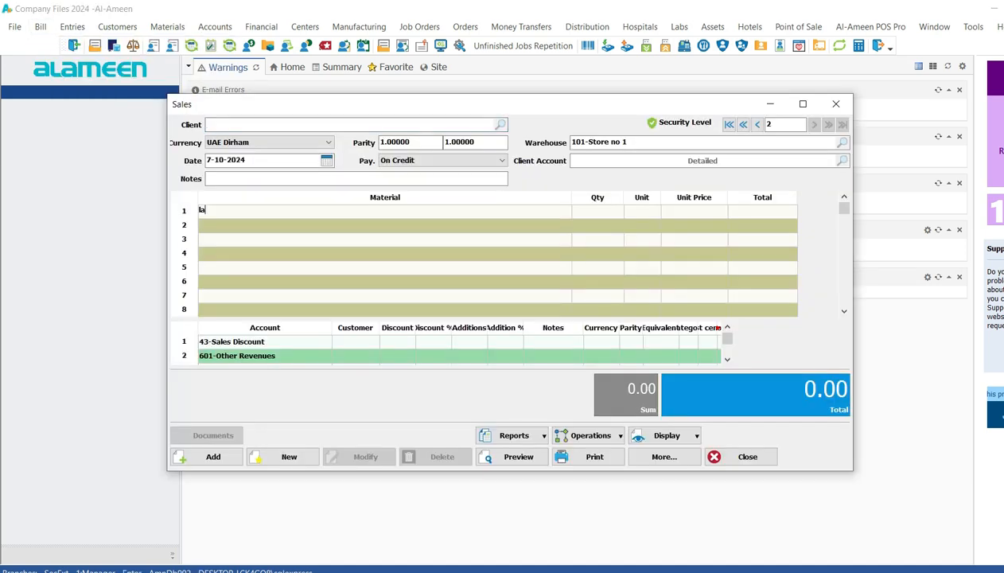
key("Return")
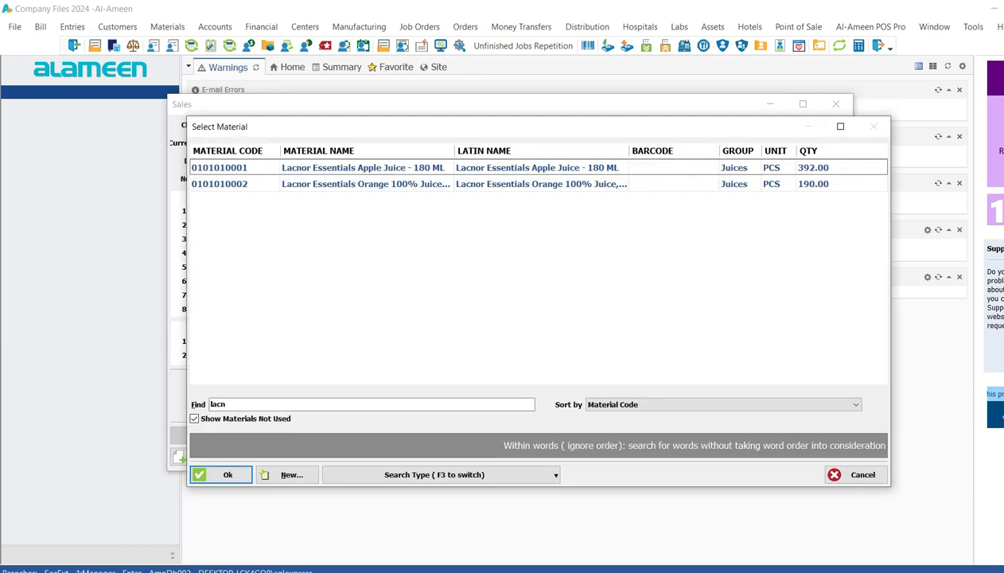
key("Return")
Set the apple juice row's quantity to 1 and its unit to BOX.
type("4")
key("Return")
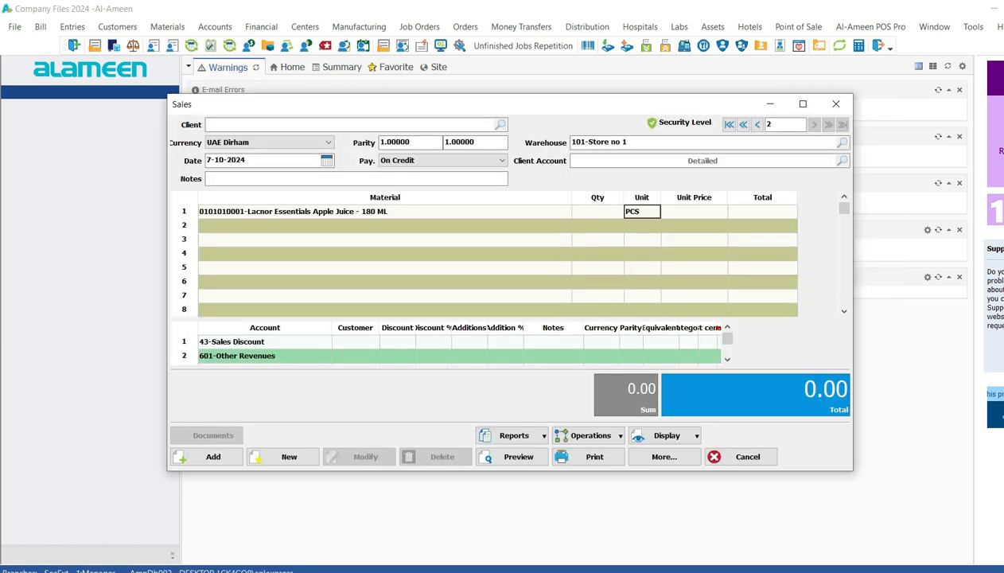
left_click(597, 211)
type("1")
key("Return")
type("b")
key("Return")
key("Return")
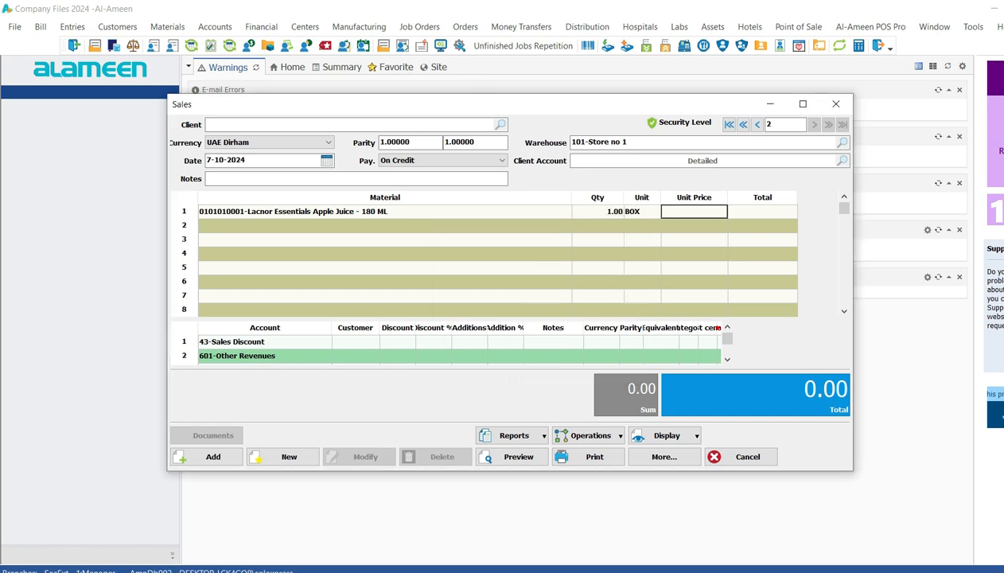
Apply the Retail price of 10.00 to the apple juice row and set the bill's client to Company No 1.
right_click(695, 211)
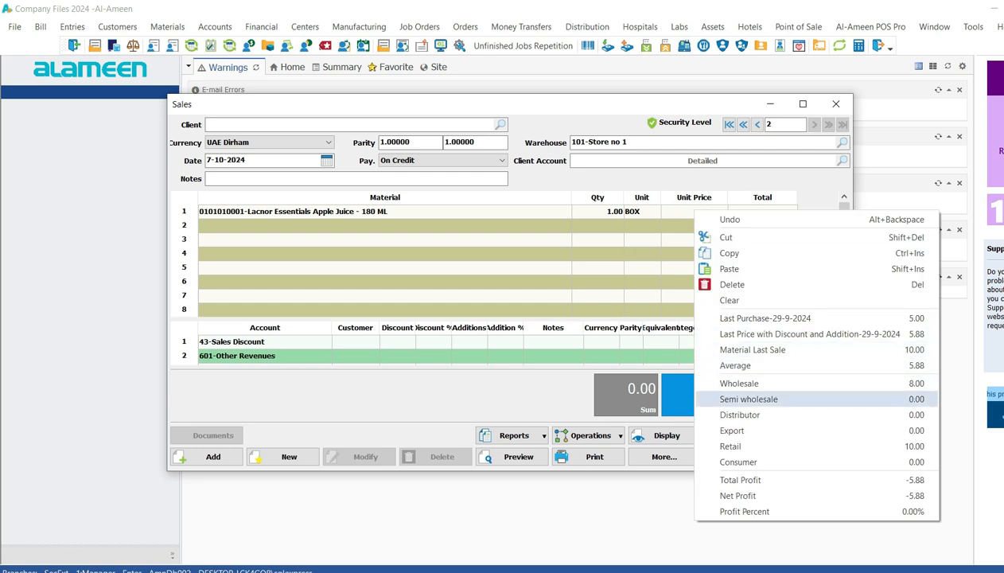
left_click(740, 446)
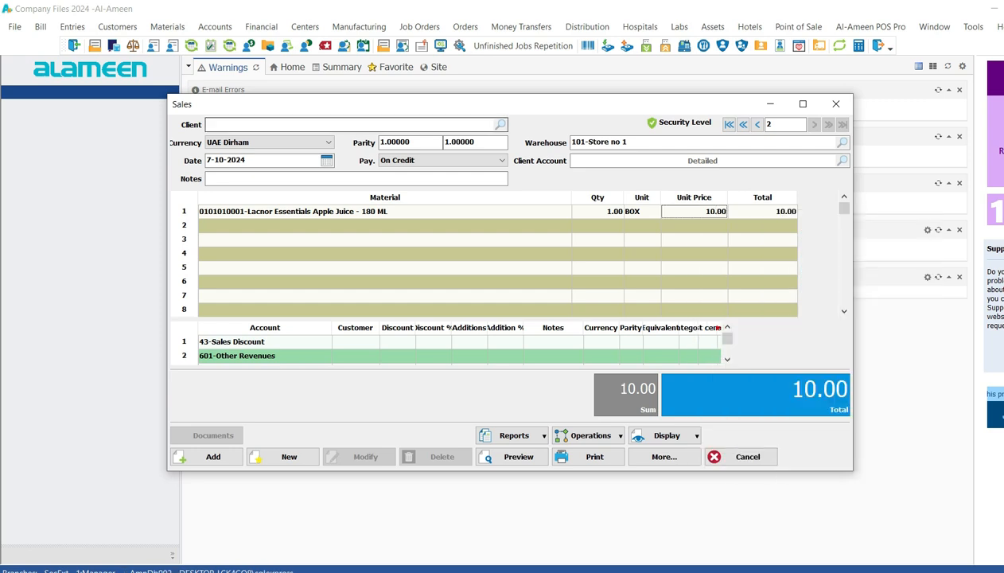
type("com")
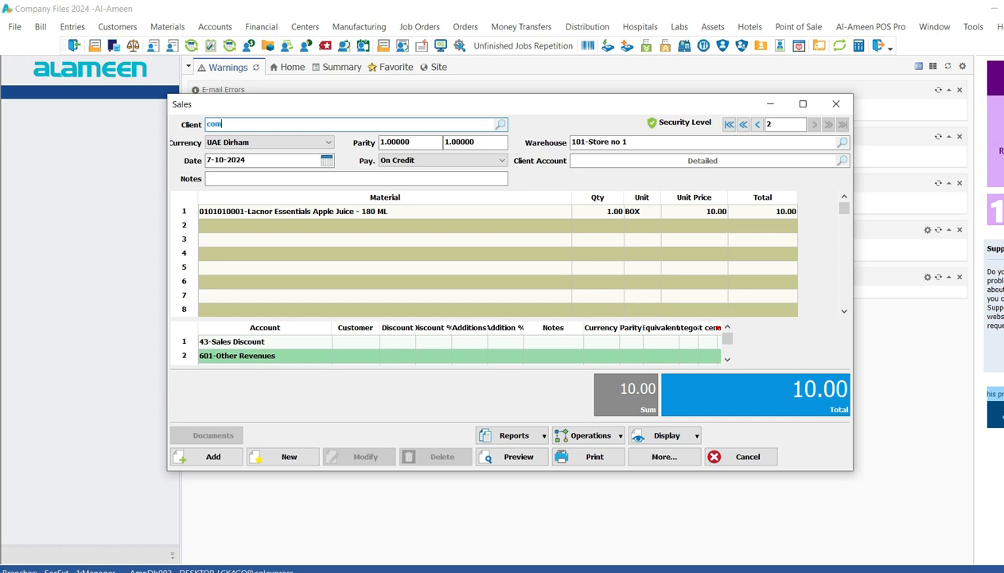
key("Return")
key("Return")
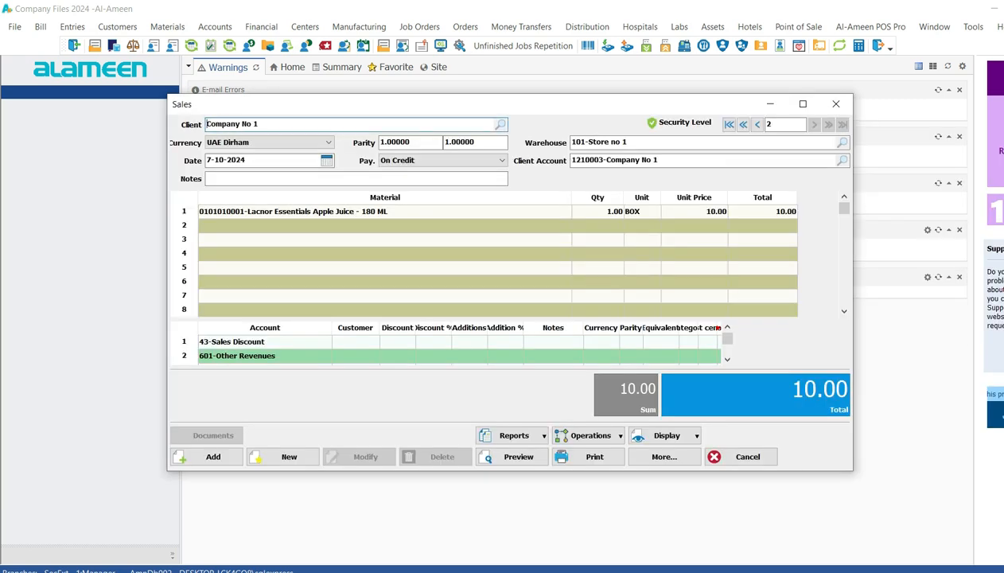
Save the Sales bill for Company No 1 and close the Printing Bill window without printing.
left_click(207, 457)
left_click(581, 338)
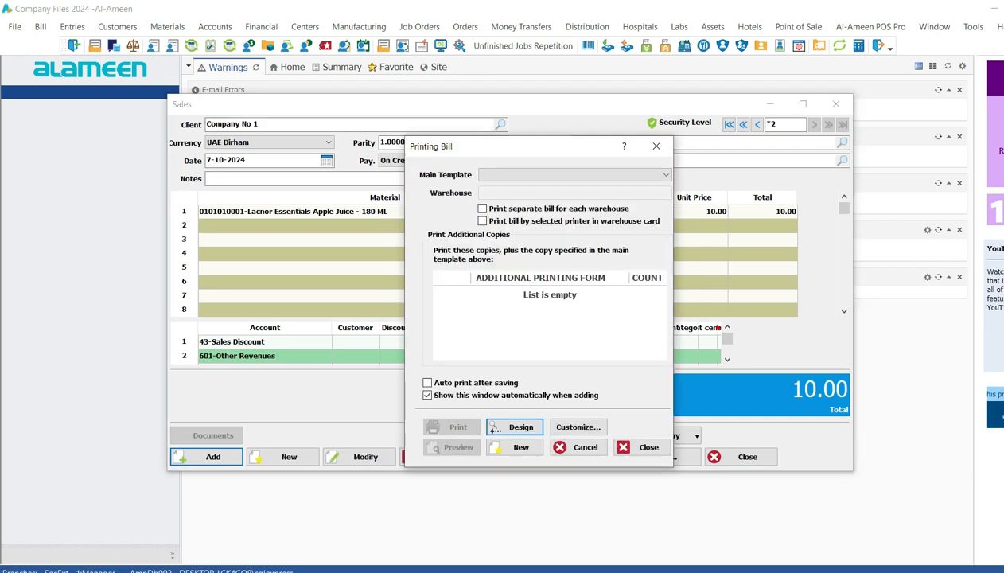
left_click(655, 146)
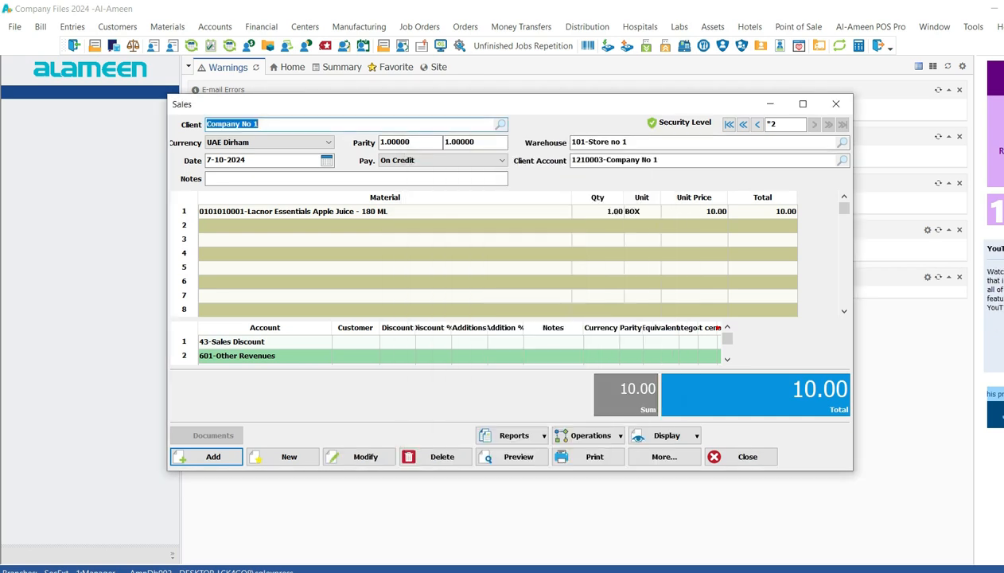
Check whether the saved bill's entry can be displayed, and generate the bill's entry manually.
left_click(666, 436)
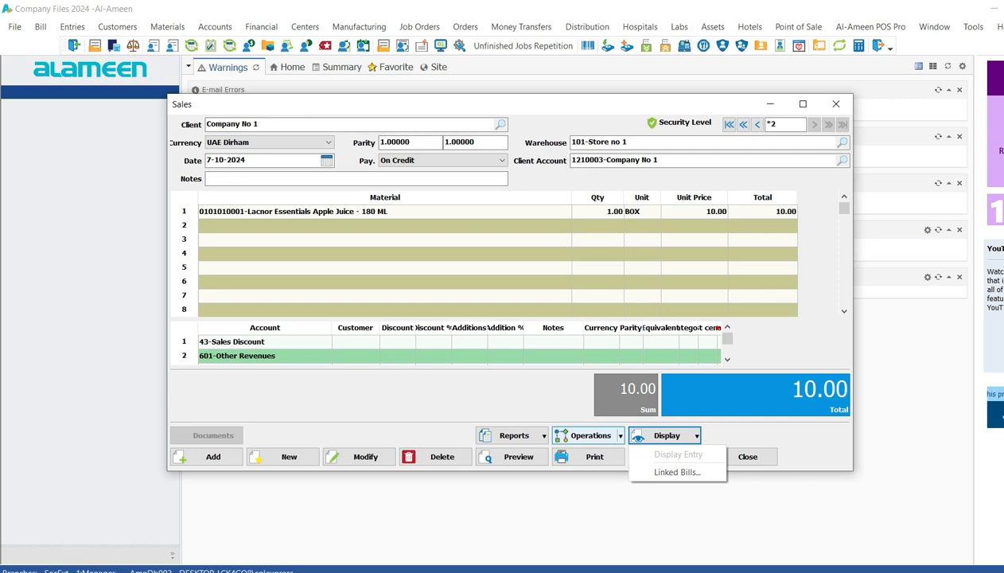
left_click(590, 435)
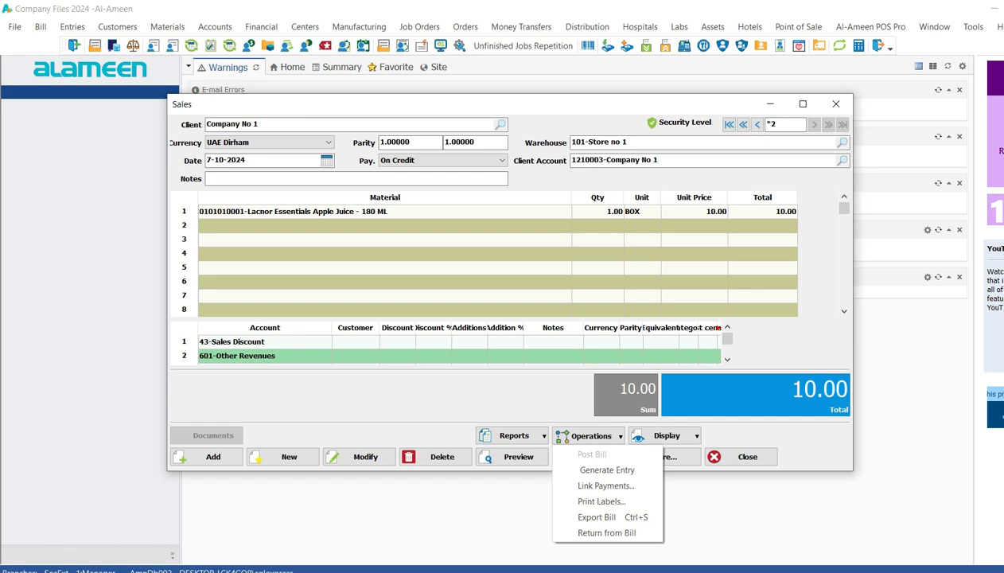
left_click(607, 470)
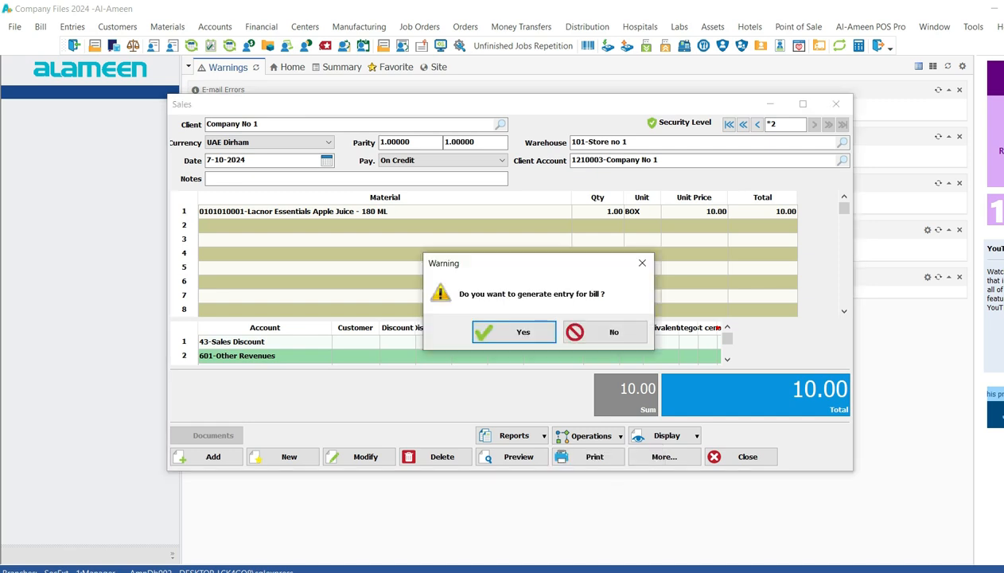
left_click(514, 332)
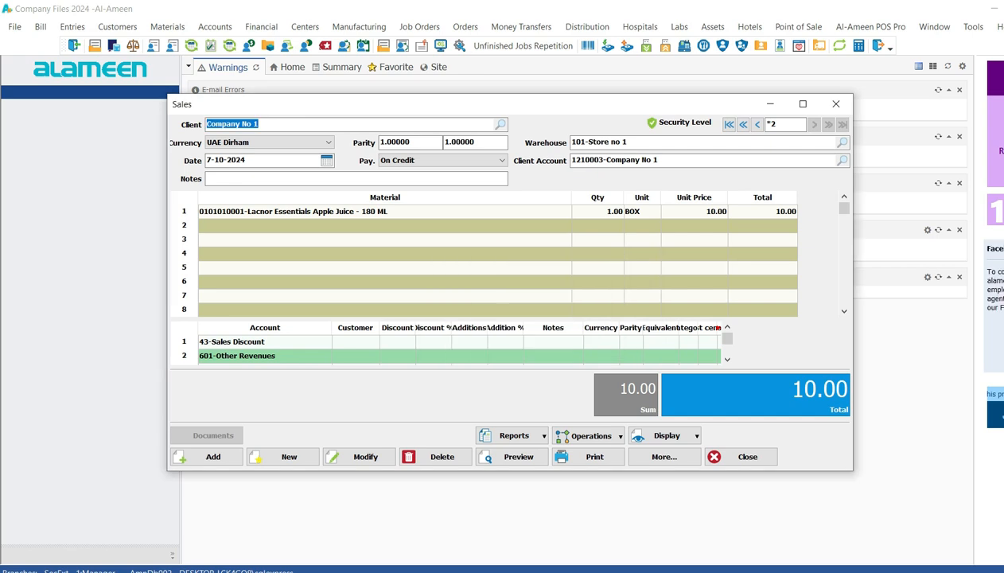
Display the bill's journal entry, examine its client and sales account lines, and close the entry and the bill.
left_click(667, 436)
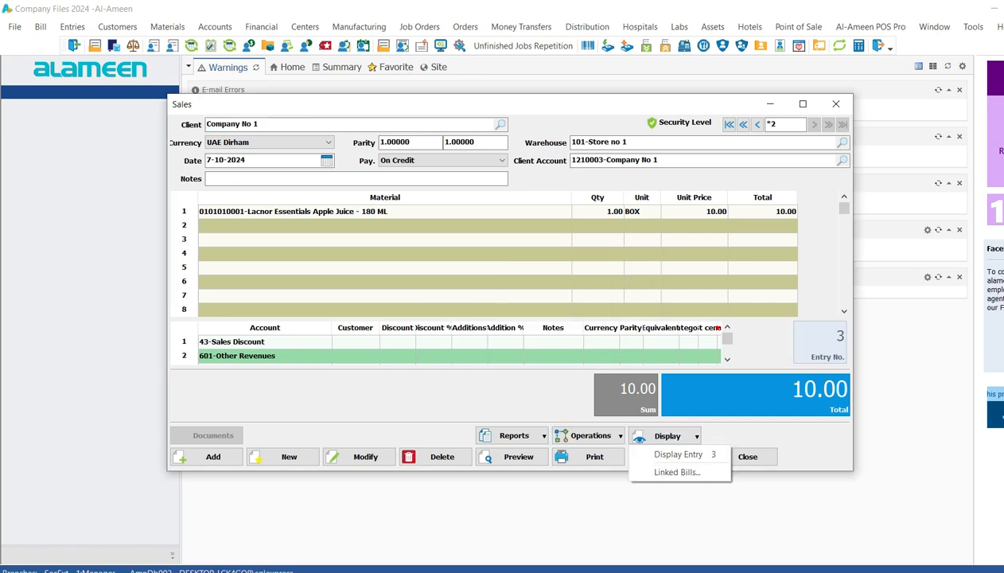
left_click(679, 454)
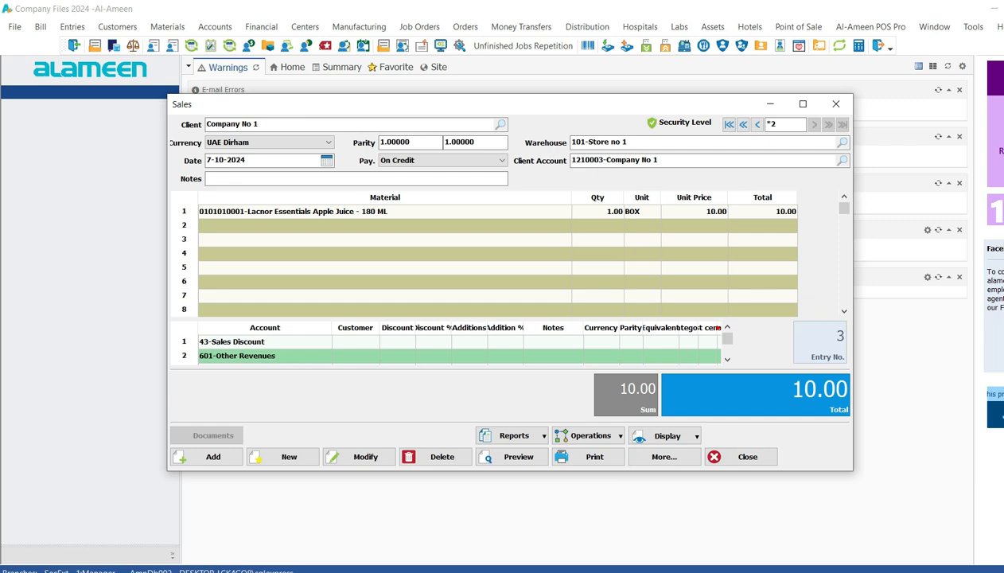
left_click(408, 241)
left_click(408, 255)
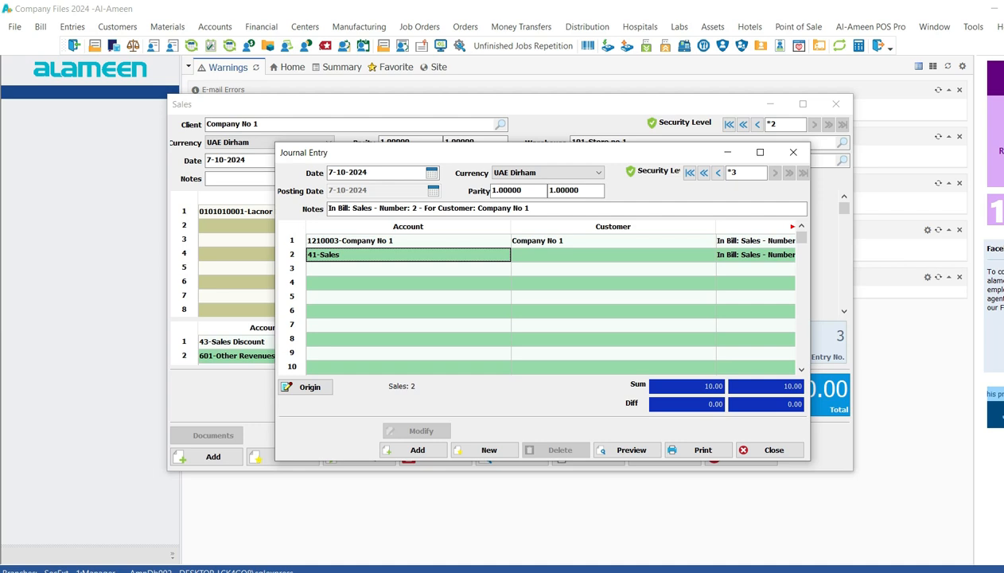
left_click(794, 152)
left_click(836, 104)
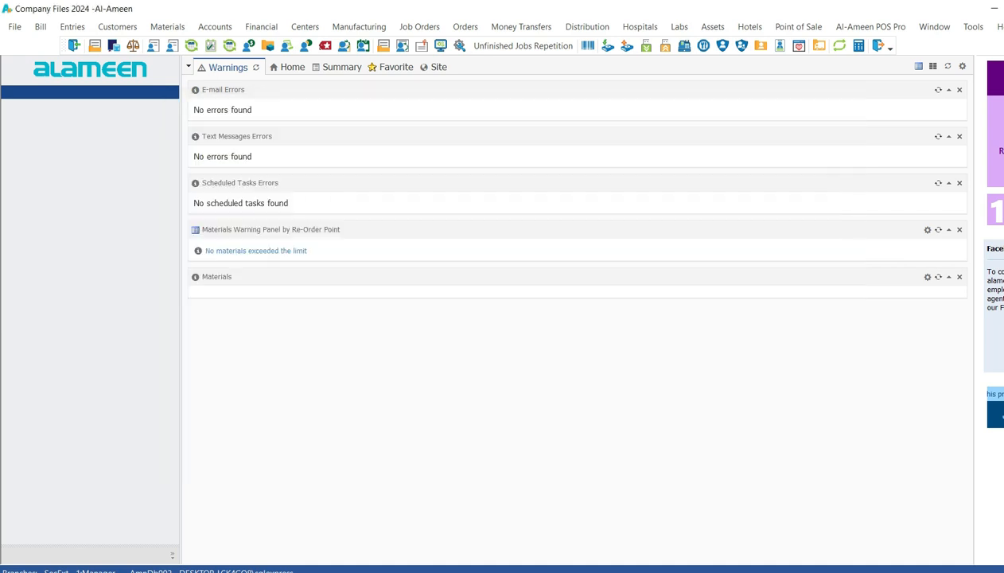
Reopen the Bills Forms editor from Forms Management and bring up the Sales form again.
left_click(973, 27)
mouse_move(954, 277)
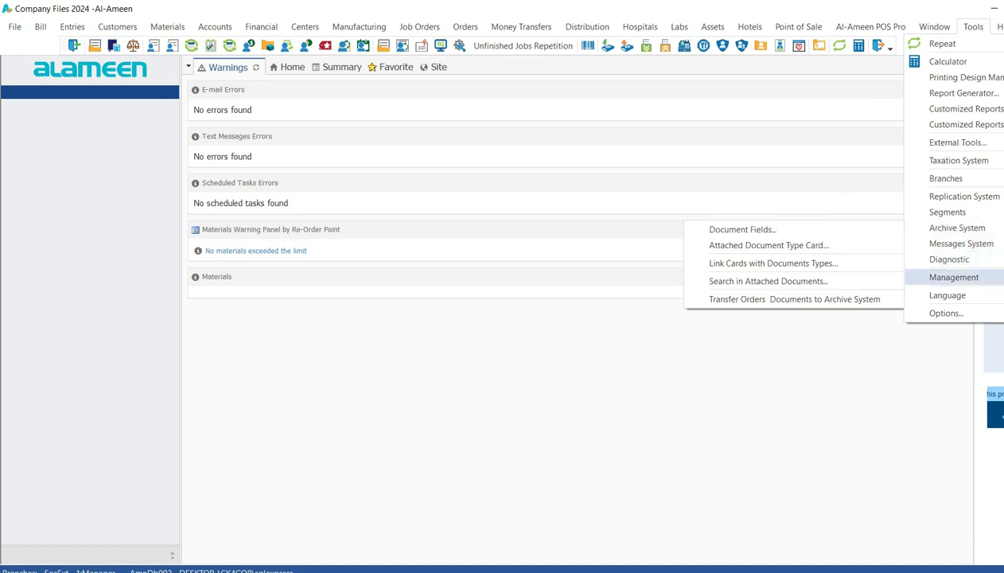
left_click(799, 420)
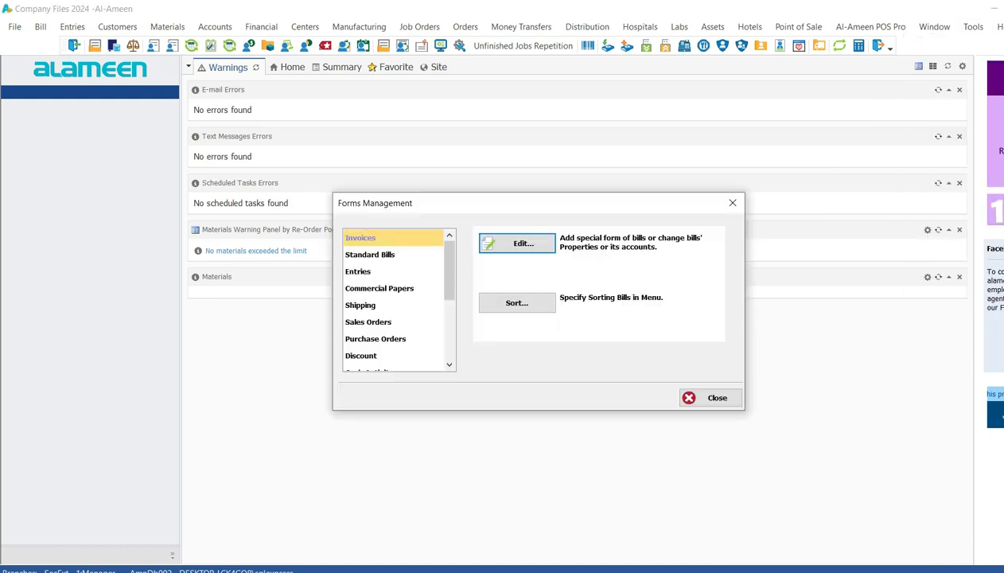
left_click(517, 244)
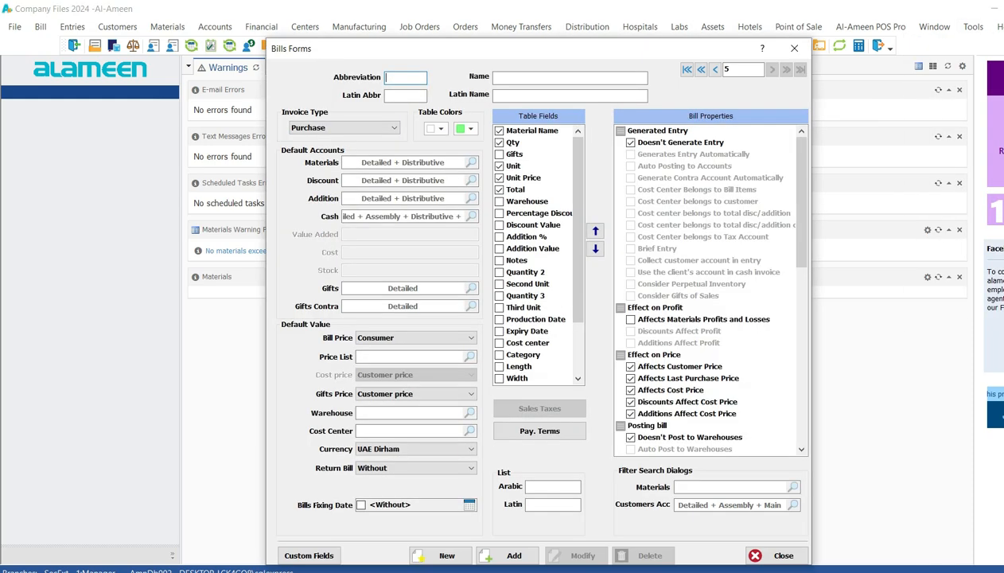
left_click(688, 70)
left_click(772, 70)
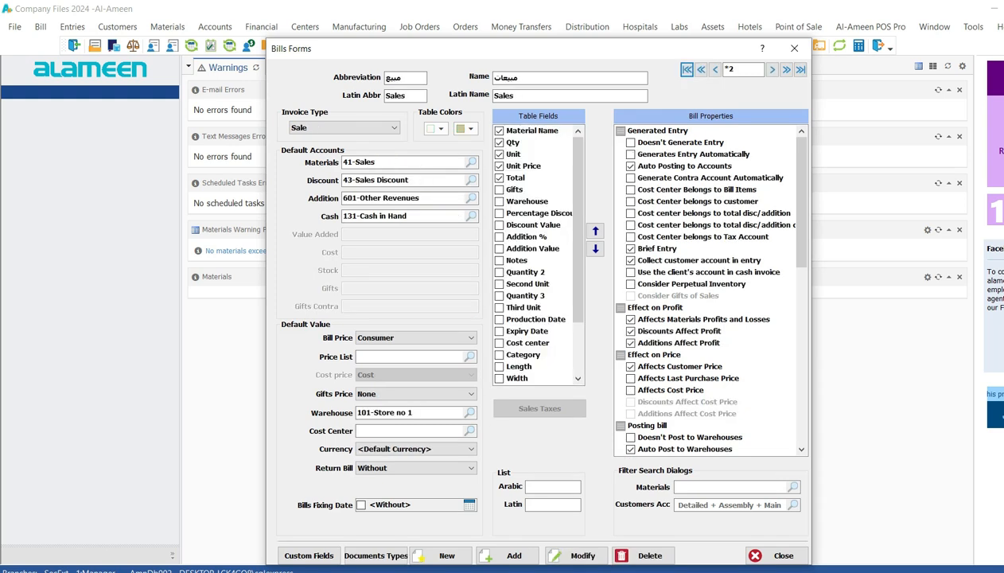
Set the Sales form to generate entries automatically with Auto Posting to Accounts disabled, save it, and close Forms Management.
left_click(693, 155)
left_click(631, 166)
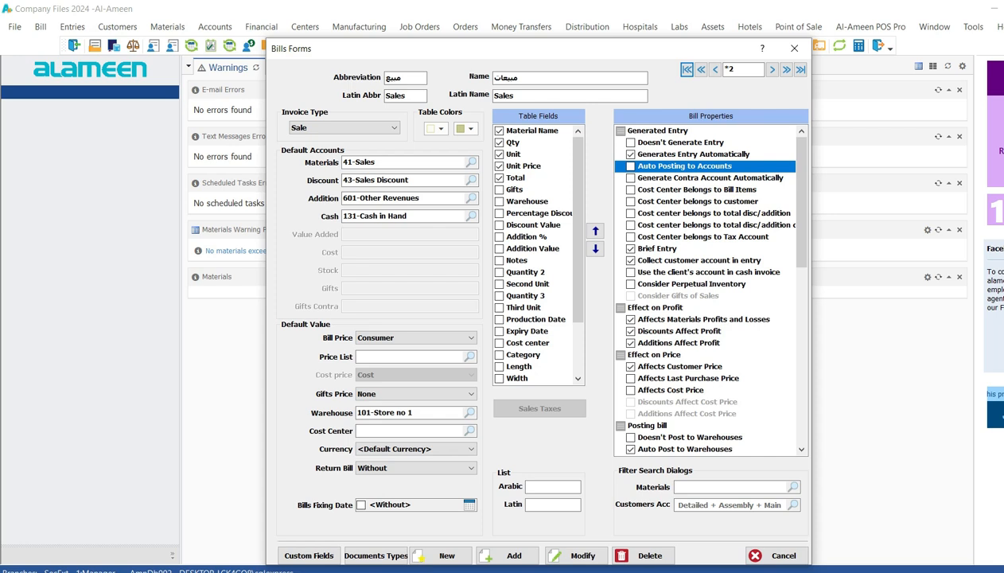
left_click(576, 556)
key("Return")
left_click(794, 49)
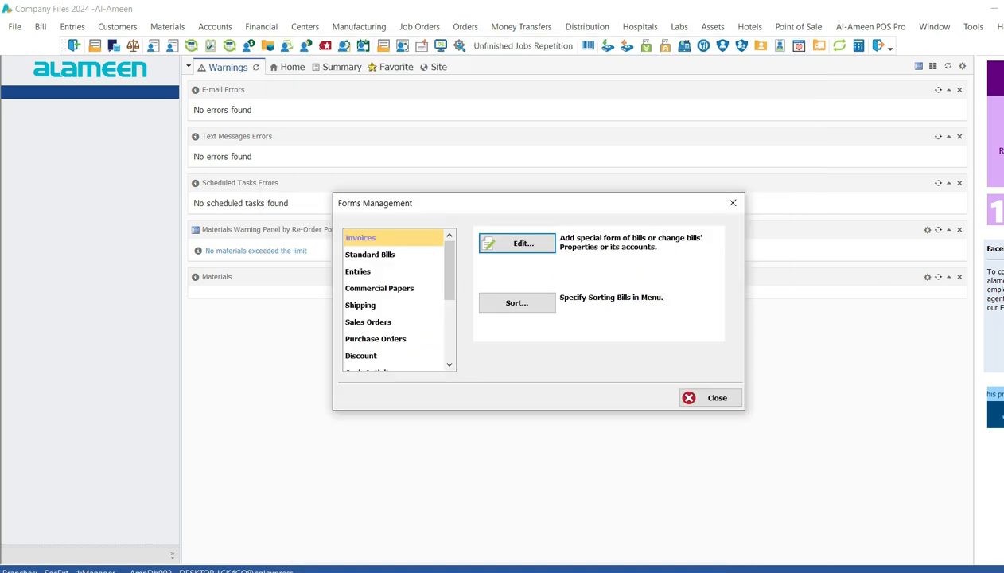
left_click(732, 203)
Create a new Sales bill with Company No 1 as the client.
left_click(40, 27)
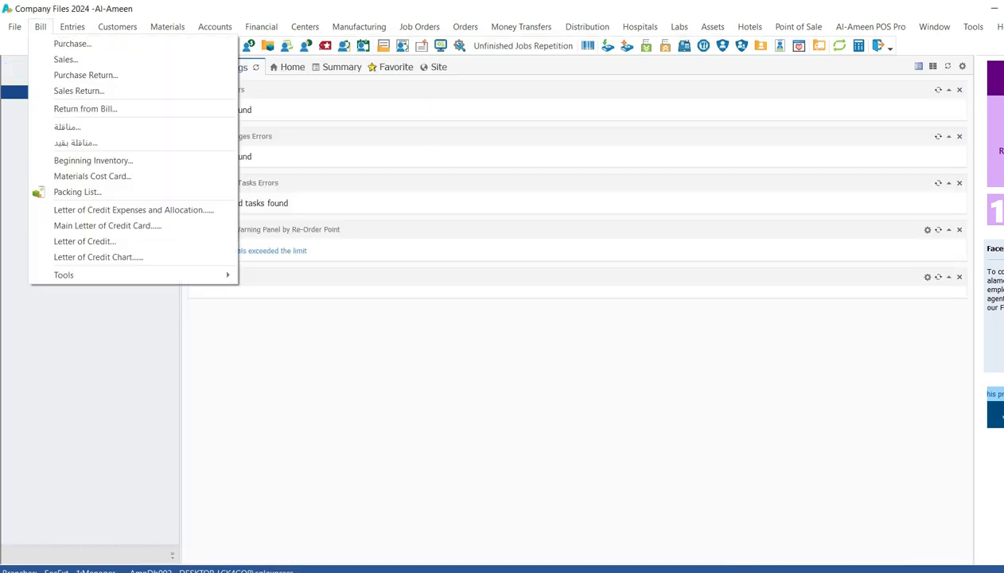
left_click(66, 60)
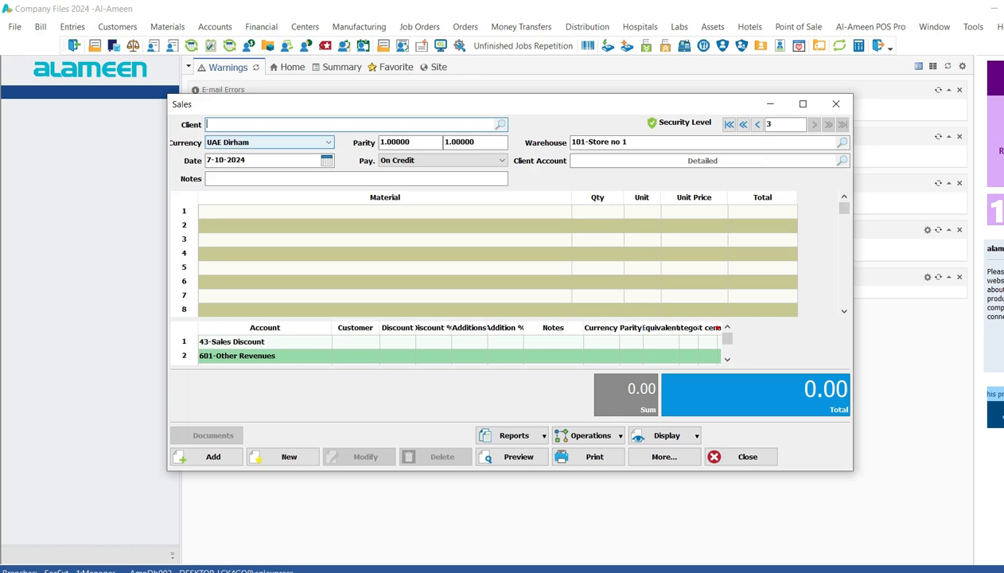
type("com")
key("Return")
key("Return")
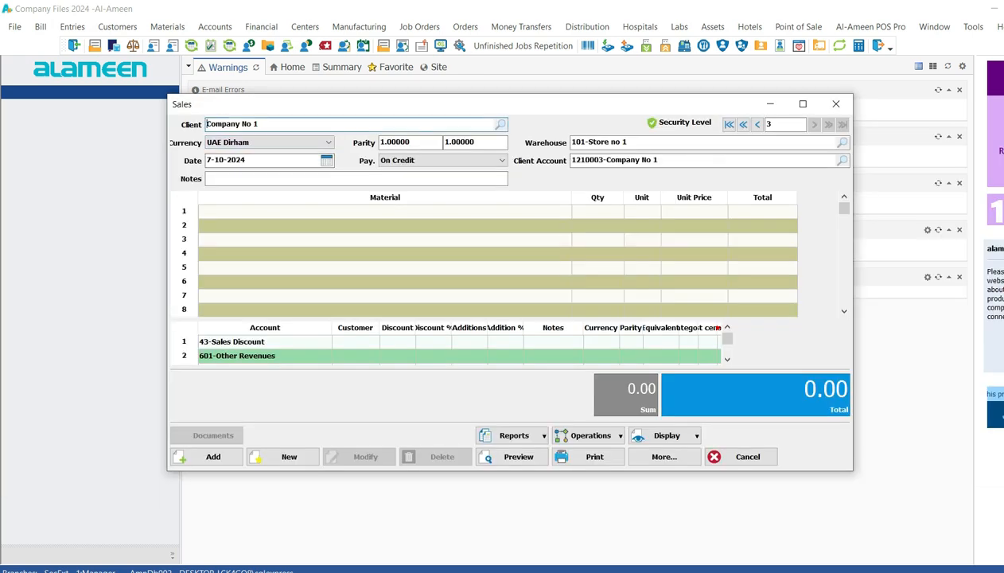
Add Lacnor Essentials Orange 100% Juice, No Added Sugar, 180 Ml to the first bill line with quantity 1 and unit BOX.
type("lac")
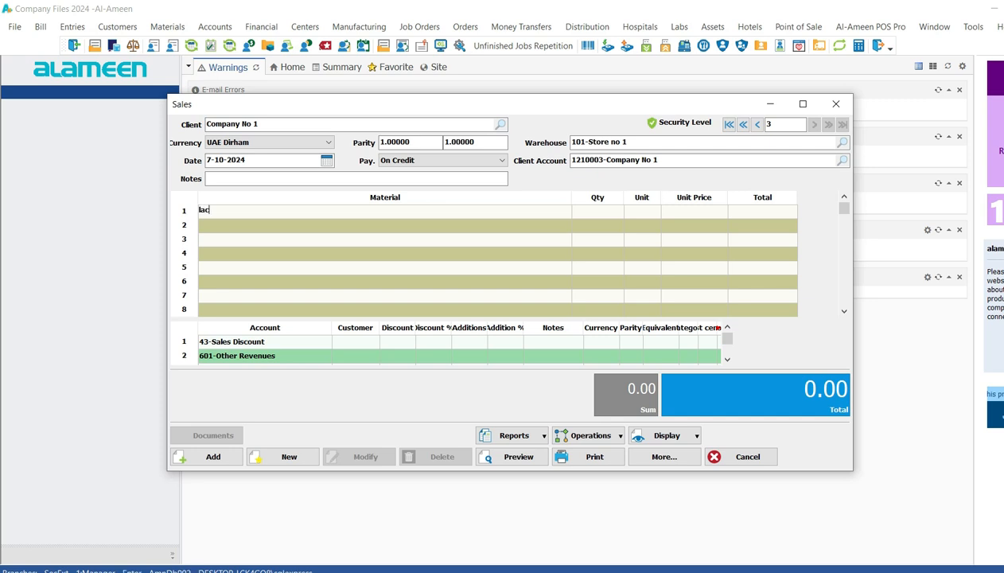
key("Return")
key("Down")
key("Return")
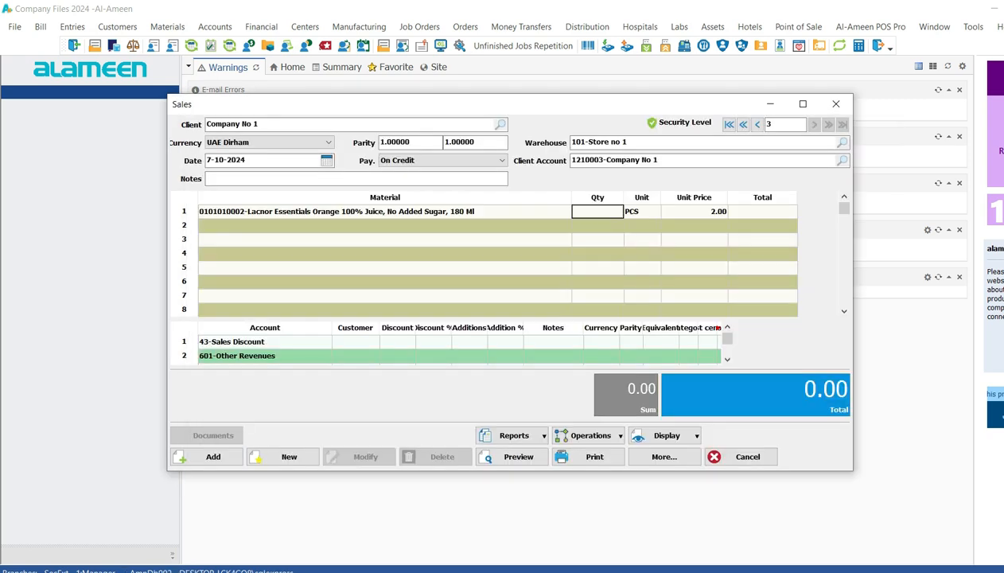
type("1")
key("Return")
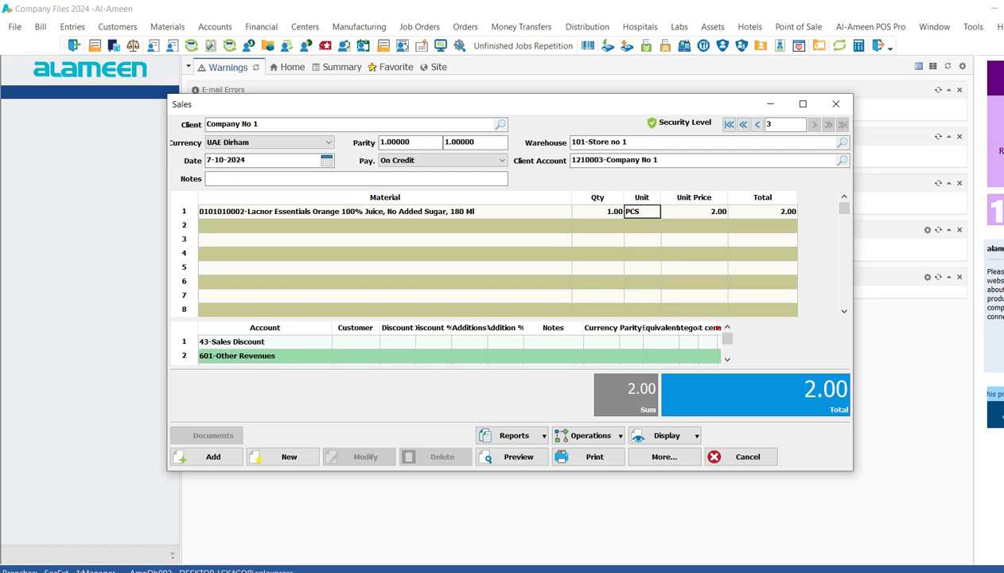
type("b")
key("Return")
key("Return")
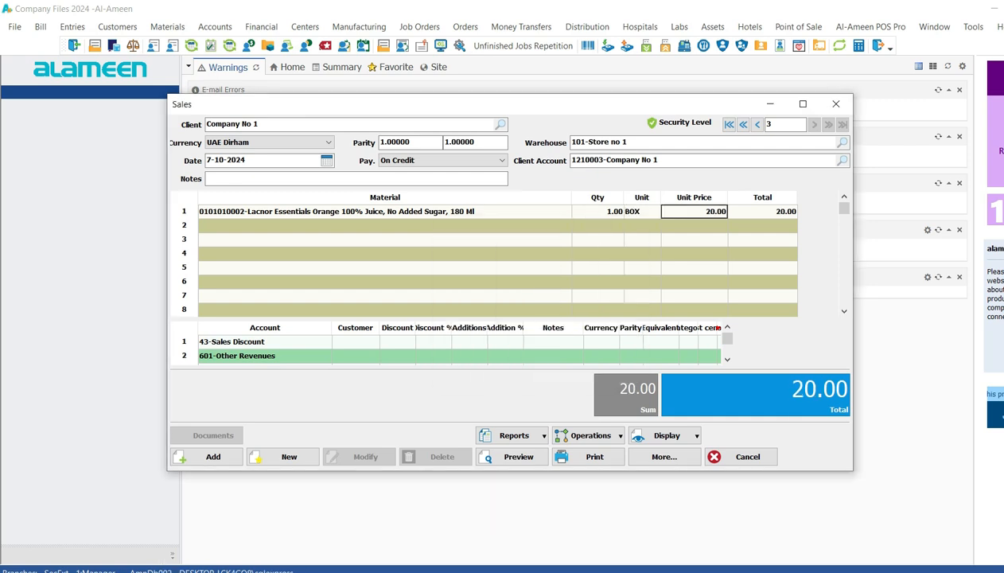
Save the Sales bill and display its journal entry in an enlarged window.
left_click(206, 456)
left_click(579, 339)
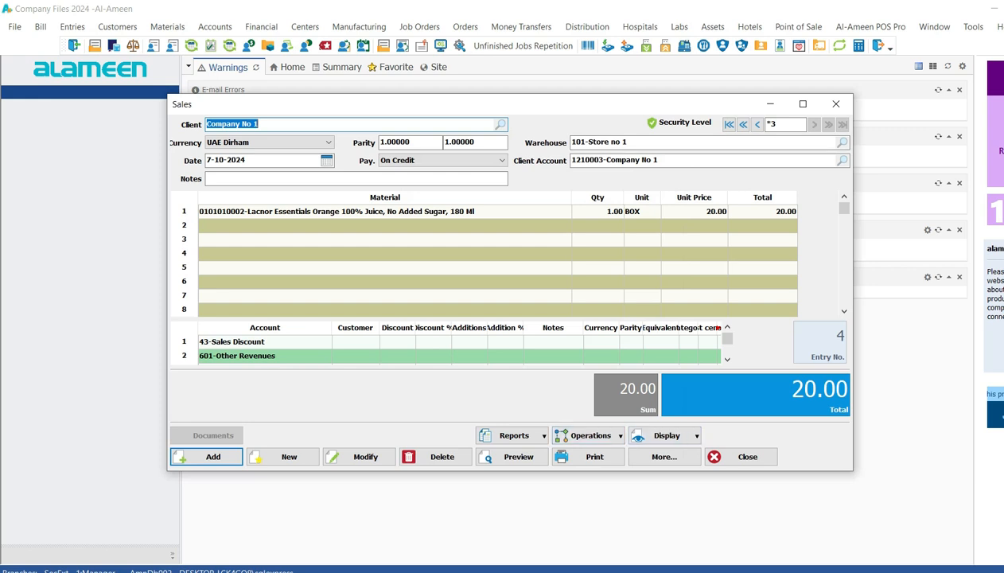
left_click(667, 436)
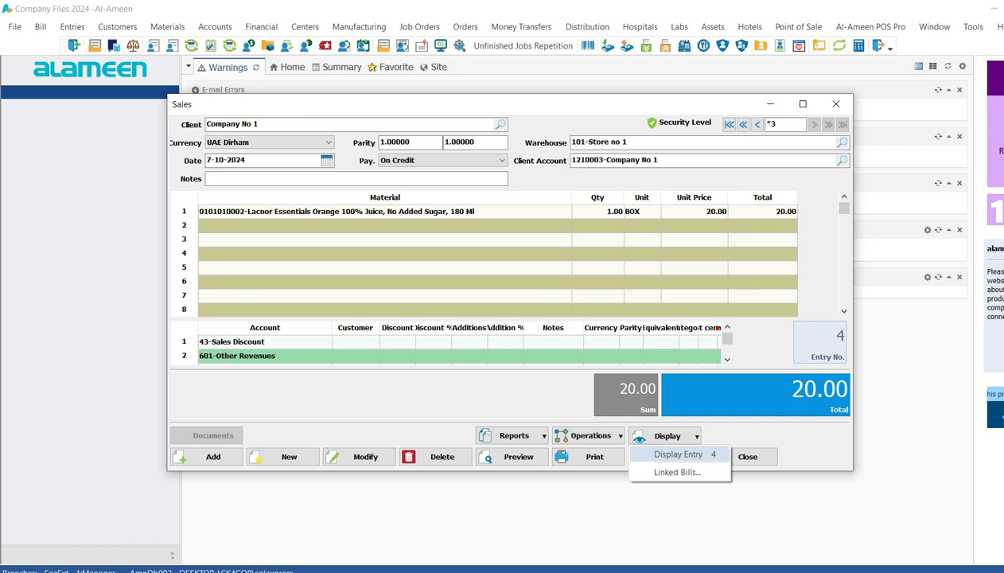
left_click(679, 454)
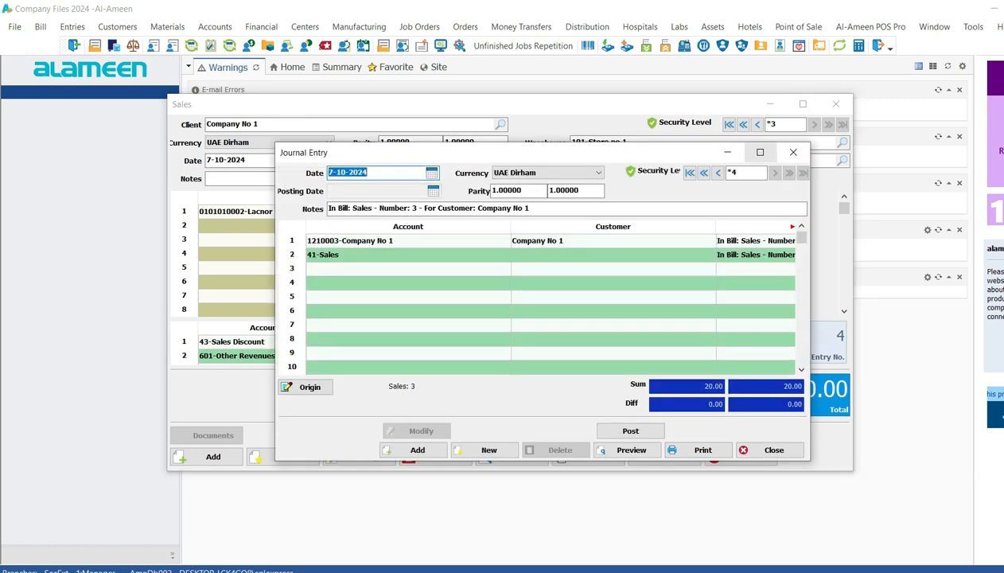
left_click_drag(276, 144, 173, 84)
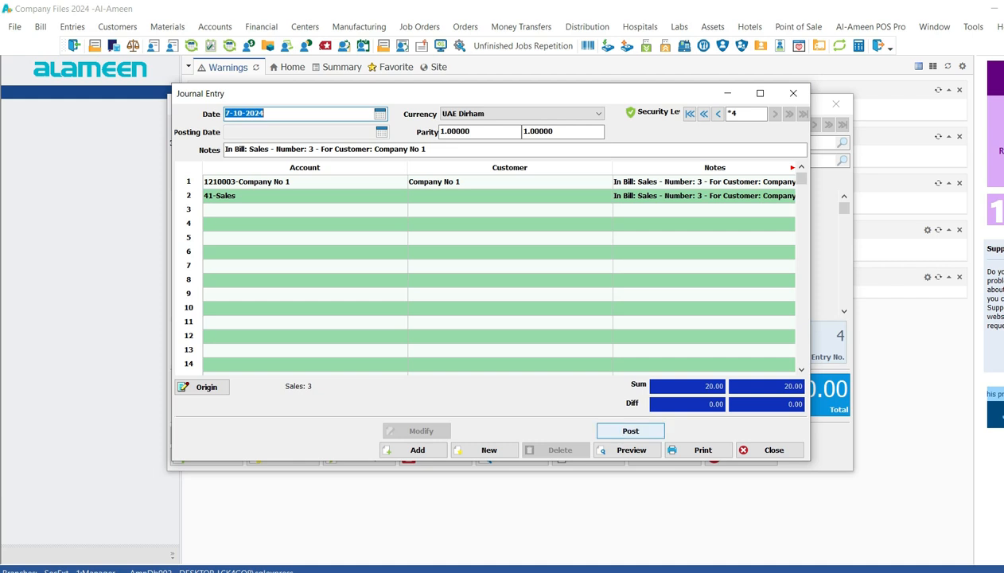
Post the journal entry to the accounts, and close the entry and the bill.
left_click(630, 430)
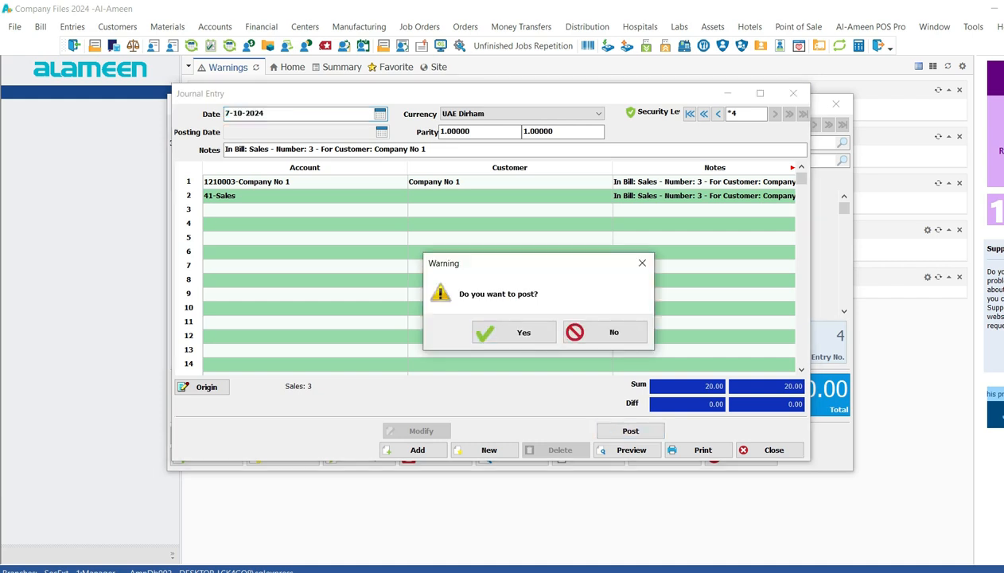
key("Return")
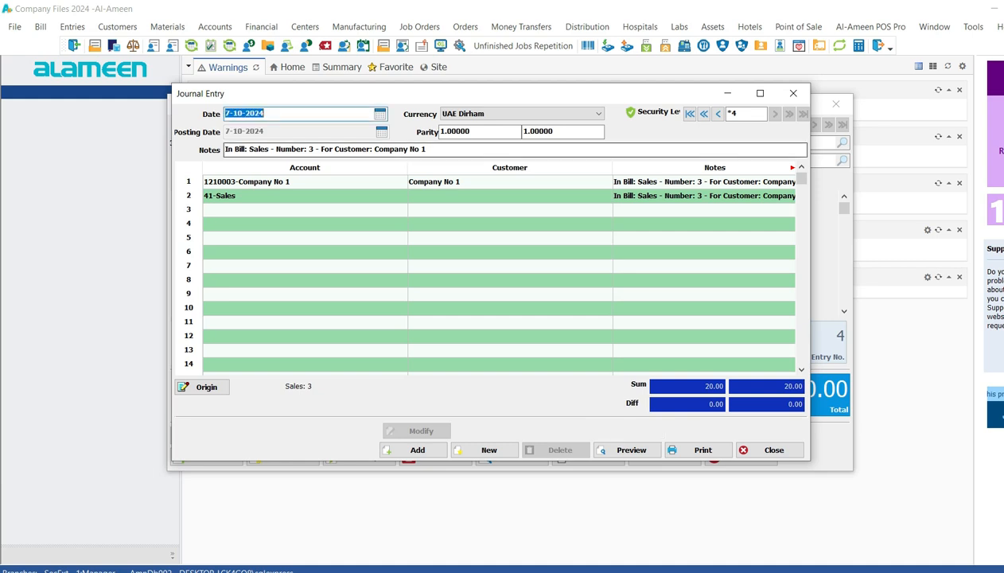
left_click(793, 93)
left_click(598, 253)
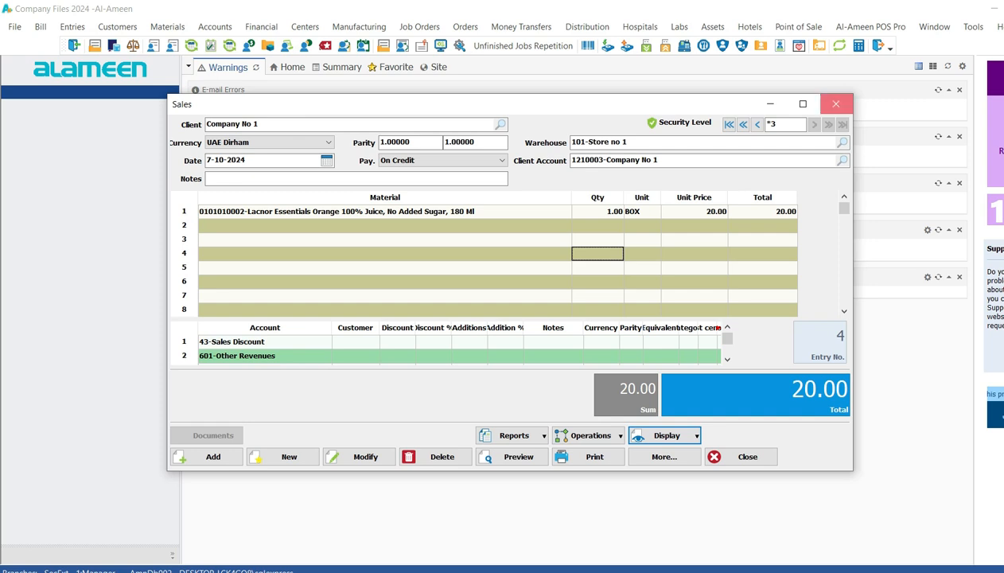
left_click(835, 103)
Reopen the Bills Forms editor from Forms Management on the Sales form.
left_click(974, 27)
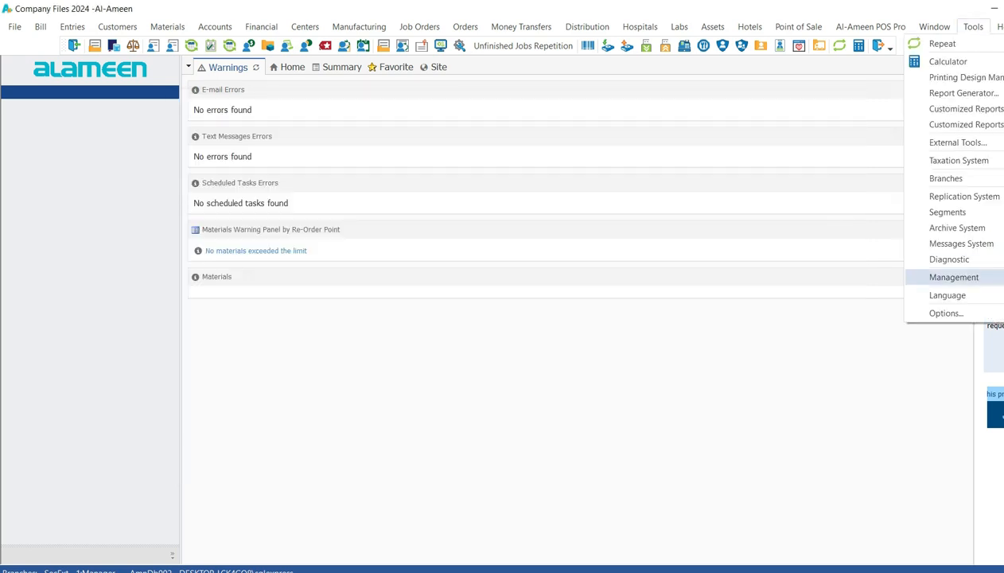
mouse_move(954, 277)
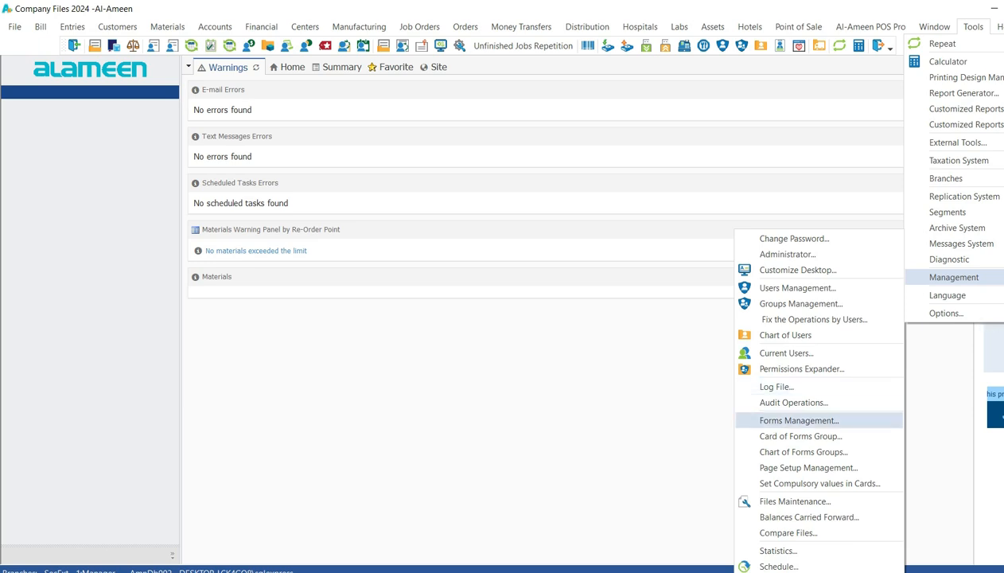
left_click(799, 420)
left_click(517, 242)
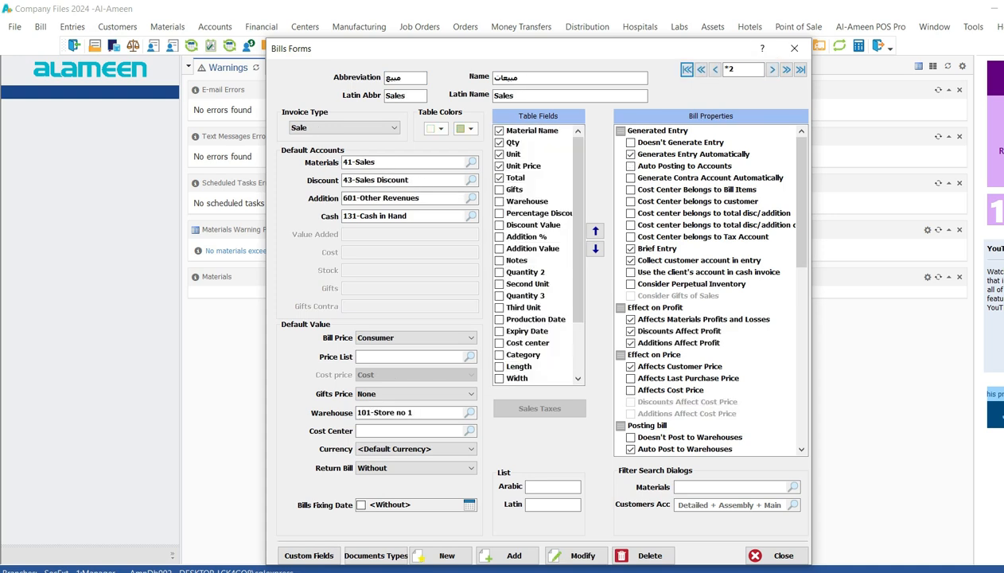
Enable Auto Posting to Accounts and disable Auto Post to Warehouses on the Sales form, save the changes, and close the form windows.
left_click(631, 166)
left_click_drag(802, 187, 801, 218)
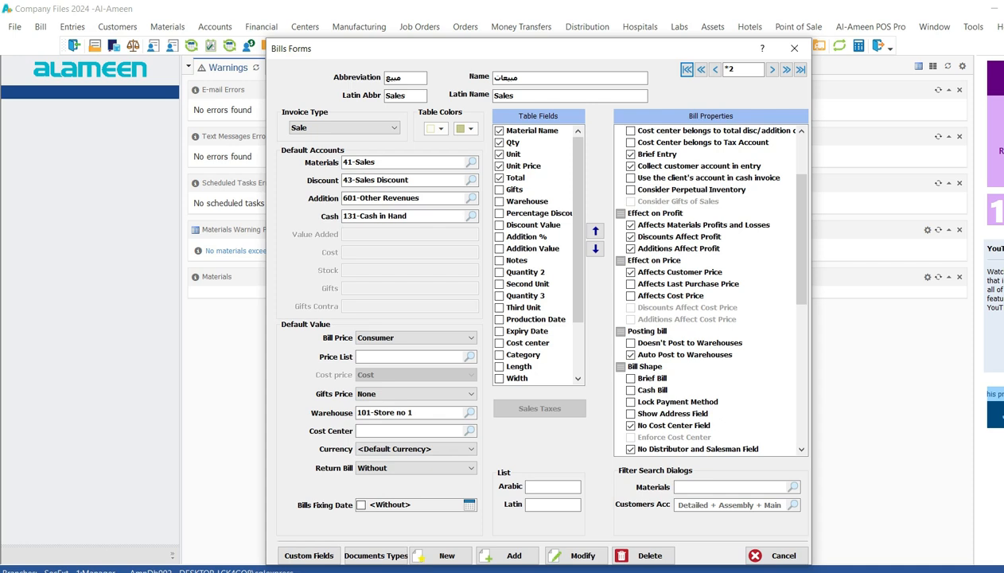
left_click(631, 355)
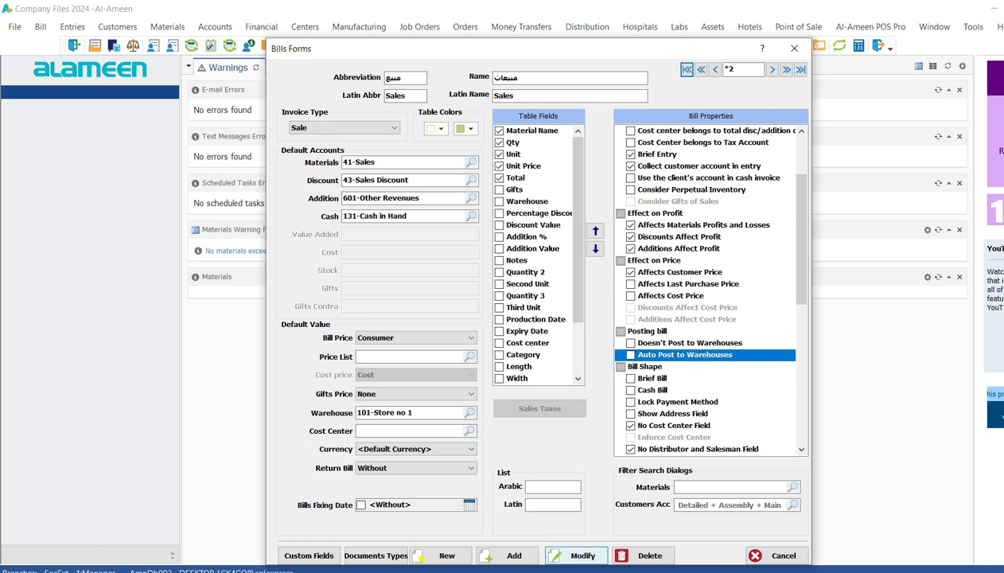
left_click(576, 556)
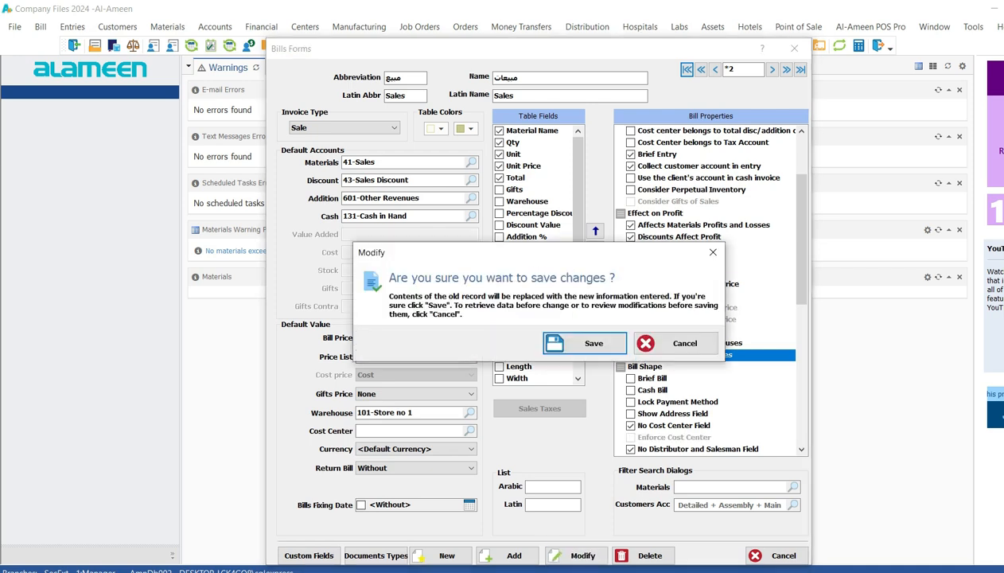
left_click(581, 341)
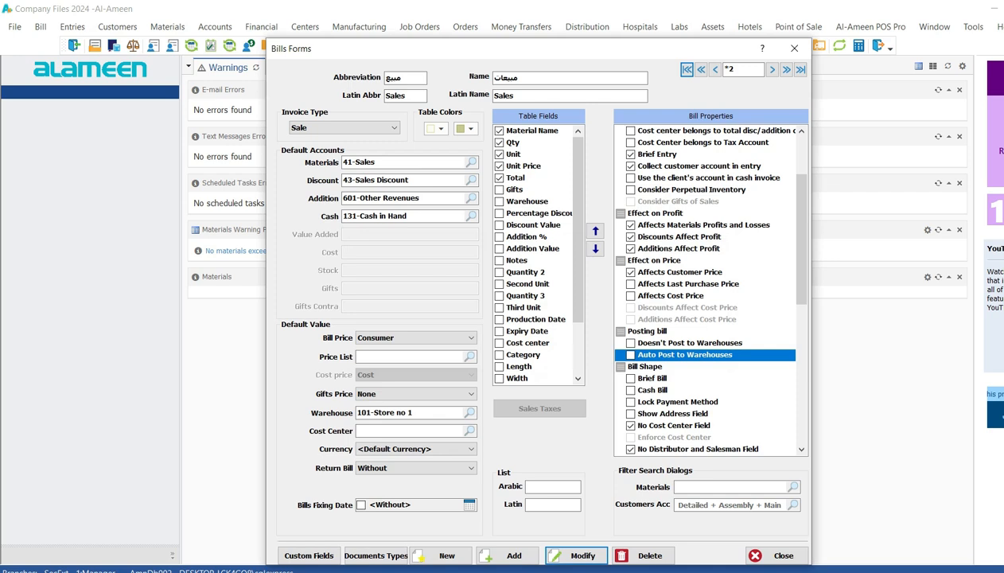
left_click(794, 48)
key("Escape")
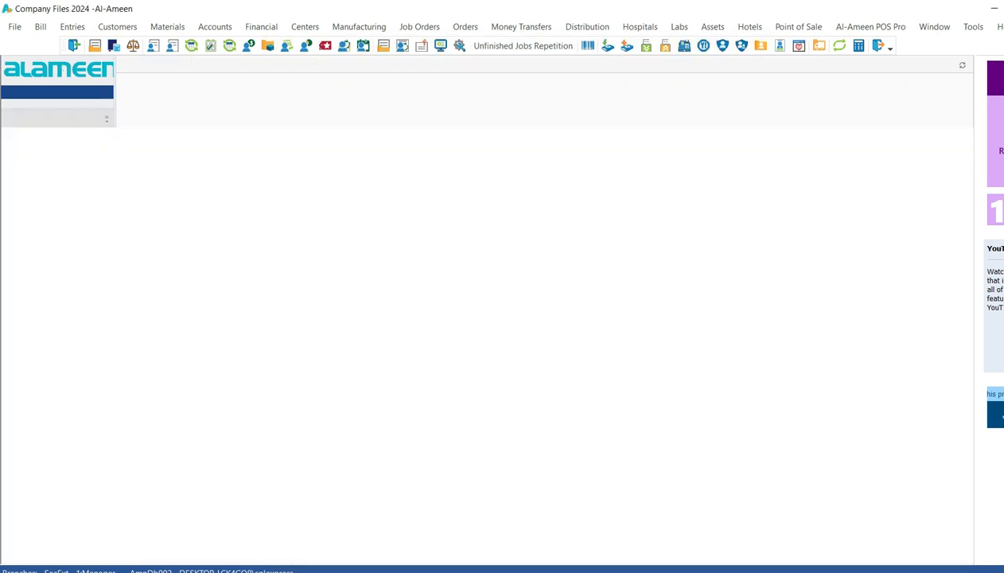
Start another Sales bill and choose Company No 1 as its client.
left_click(40, 27)
key("Down")
key("Down")
key("Return")
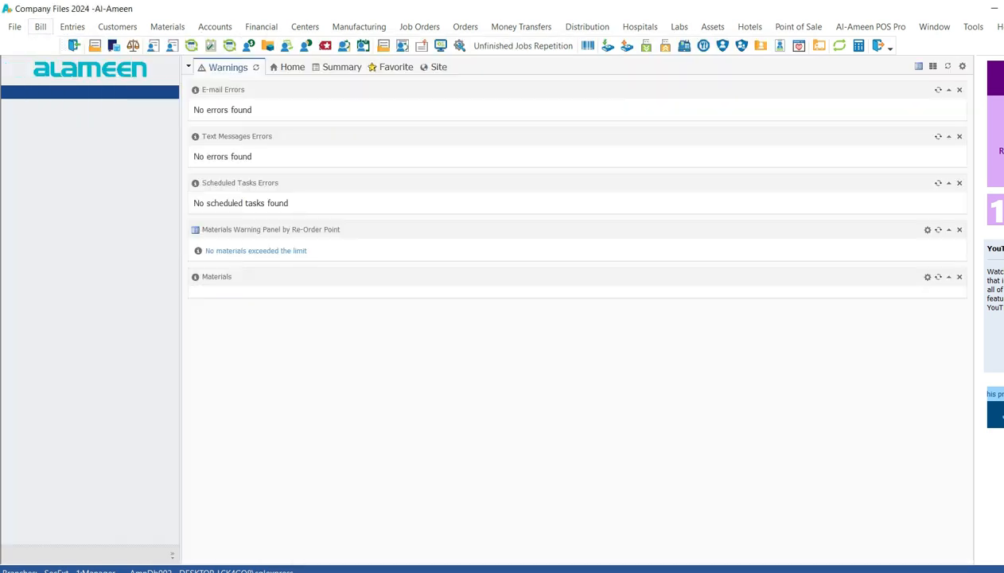
type("com")
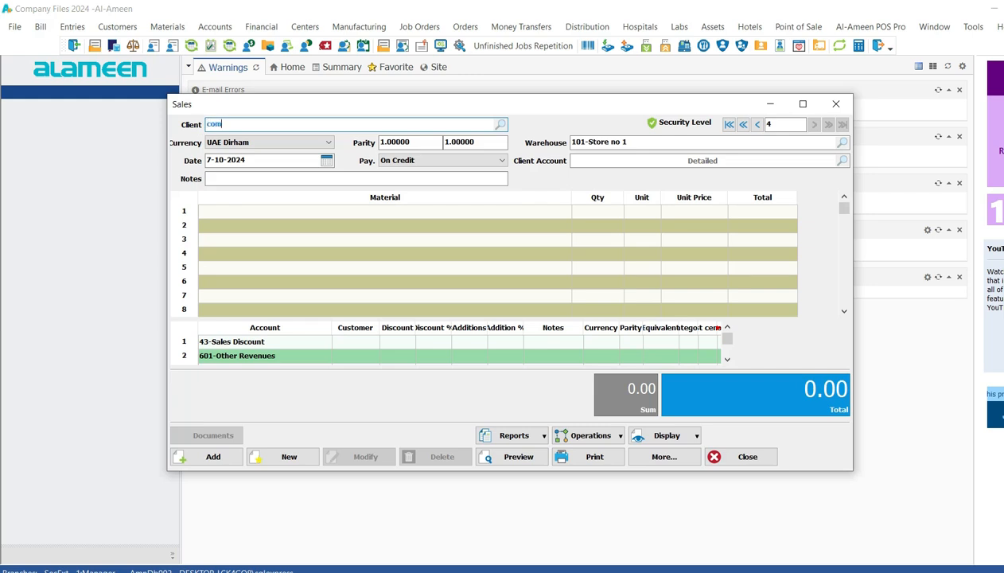
key("Return")
key("Return")
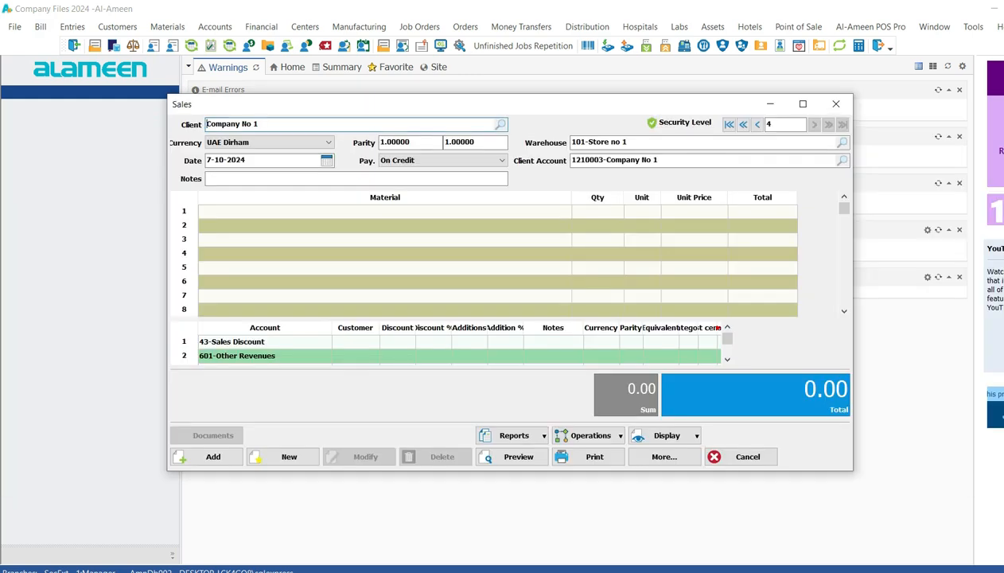
Enter one BOX of Lacnor Essentials Orange 100% Juice, No Added Sugar, 180 Ml on the first line of the bill.
type("lac")
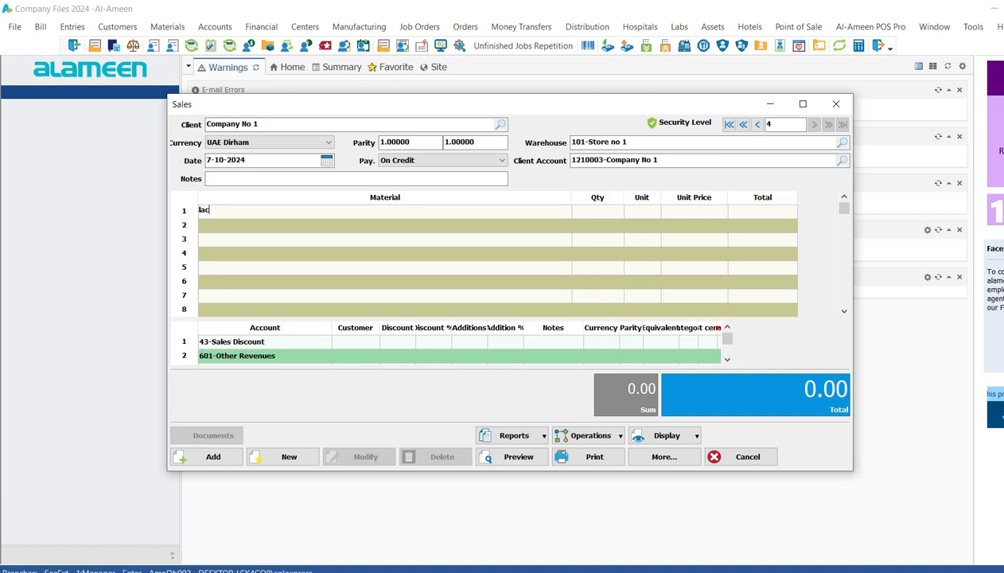
key("Return")
key("Down")
key("Return")
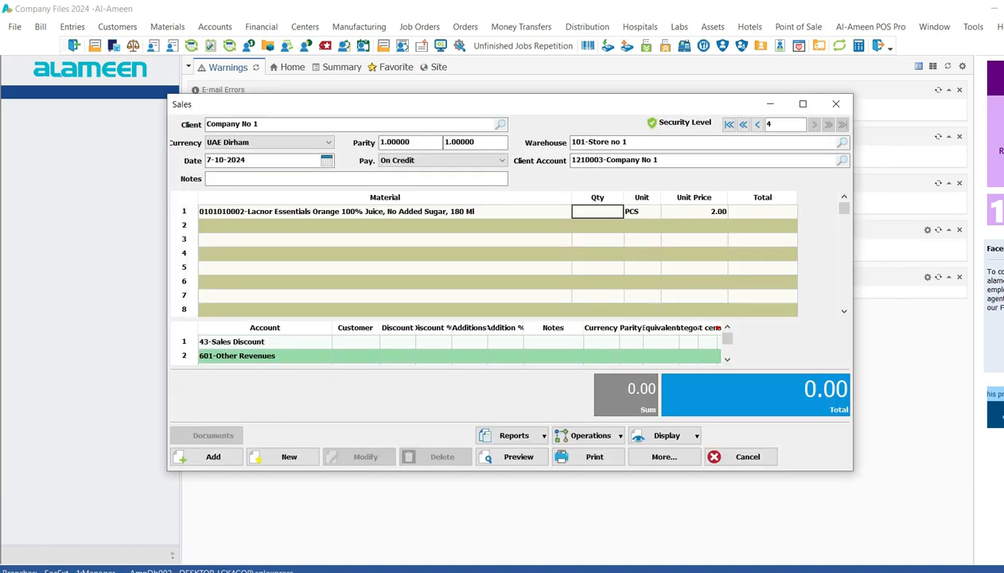
type("1")
key("Return")
type("*")
key("Return")
key("Down")
key("Return")
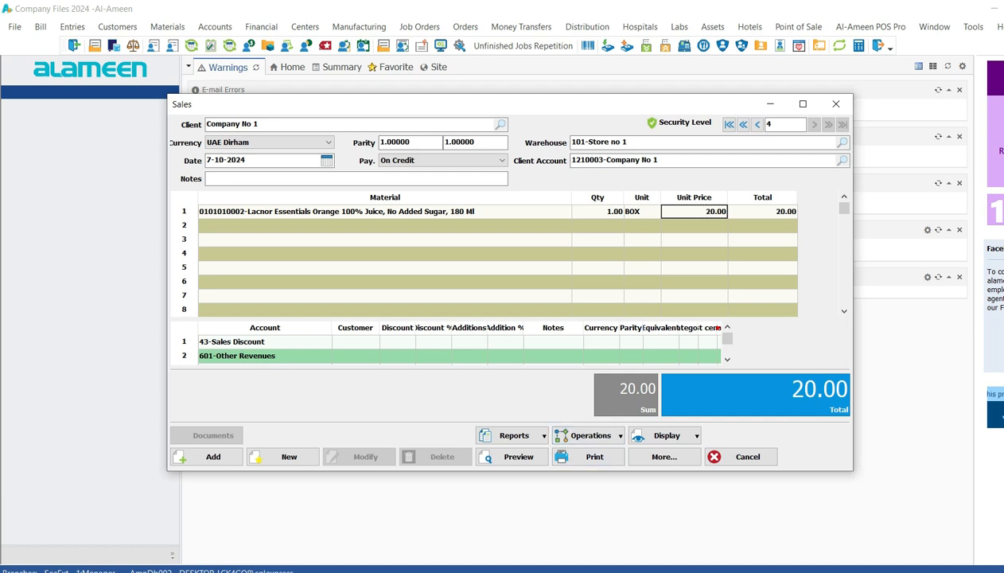
Save the new Sales bill for Company No 1.
left_click(206, 457)
left_click(580, 339)
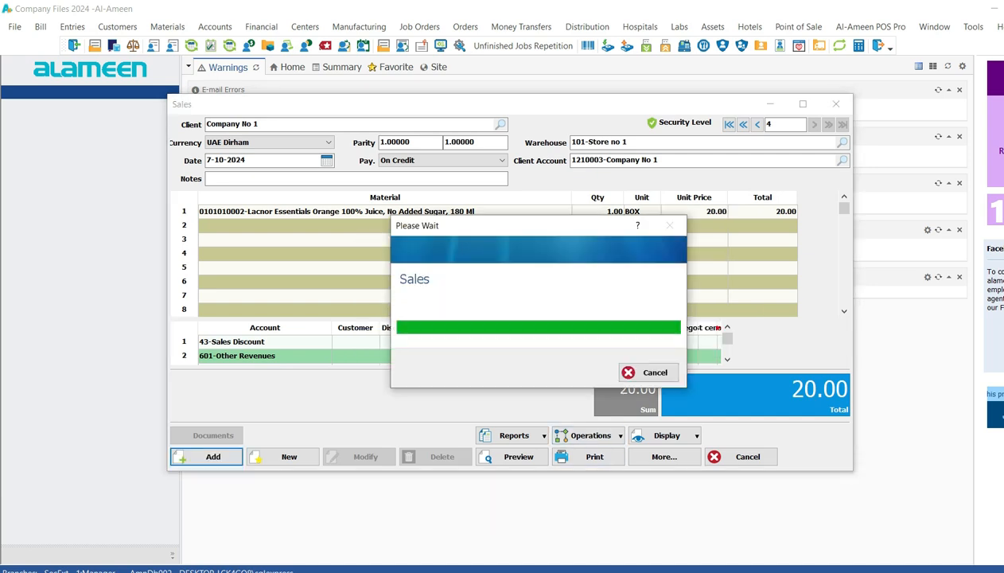
left_click(656, 145)
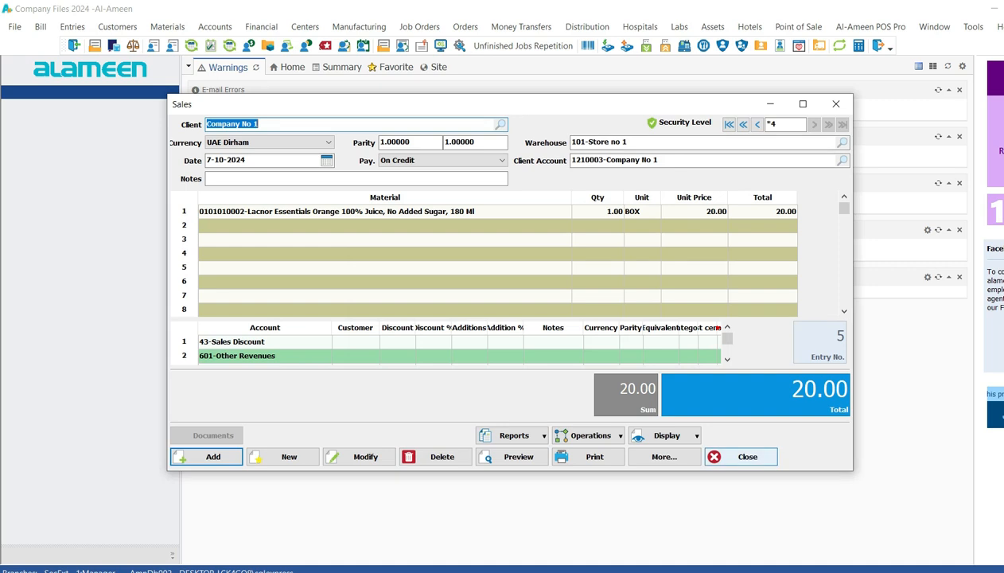
Check whether the saved bill offers manual posting, and display its journal entry to examine the posting date.
left_click(588, 436)
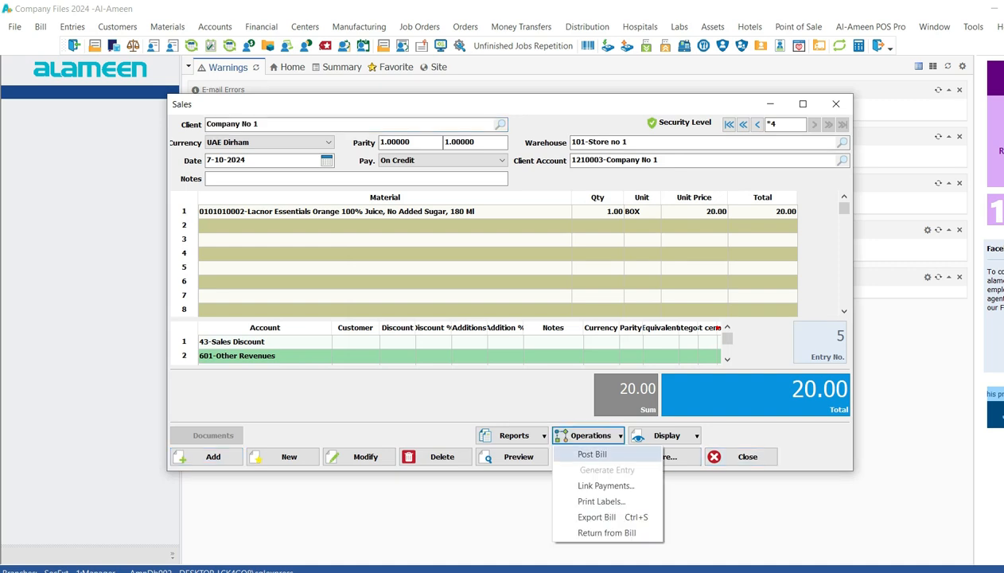
left_click(661, 435)
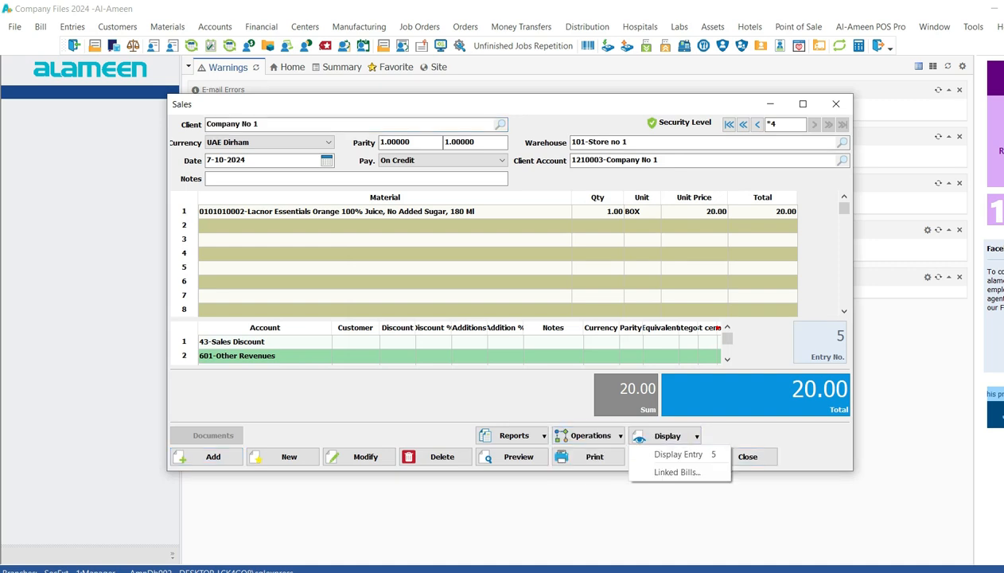
left_click(678, 454)
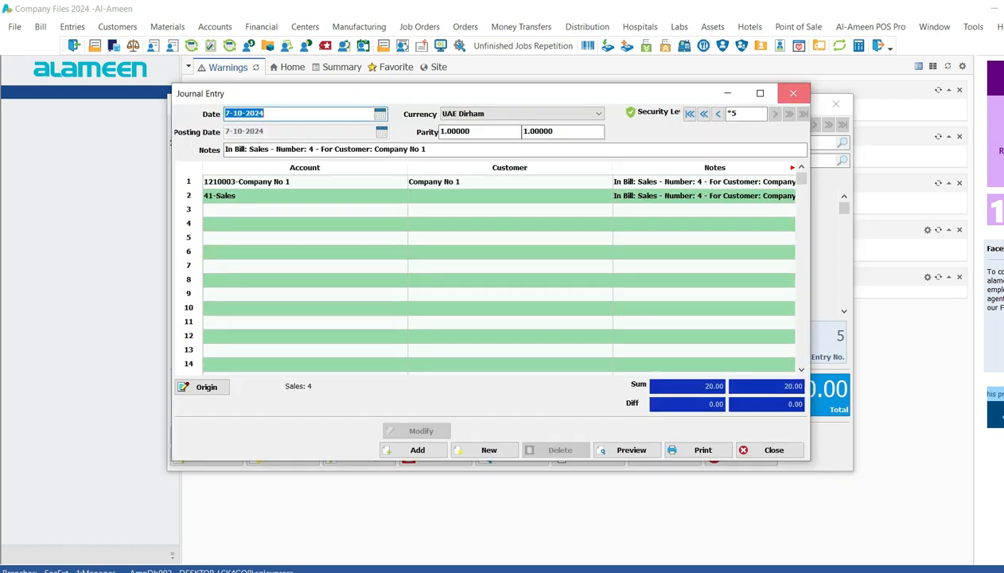
Close the journal entry, post the saved Sales bill for Company No 1 to warehouses, and close the bill.
left_click(793, 93)
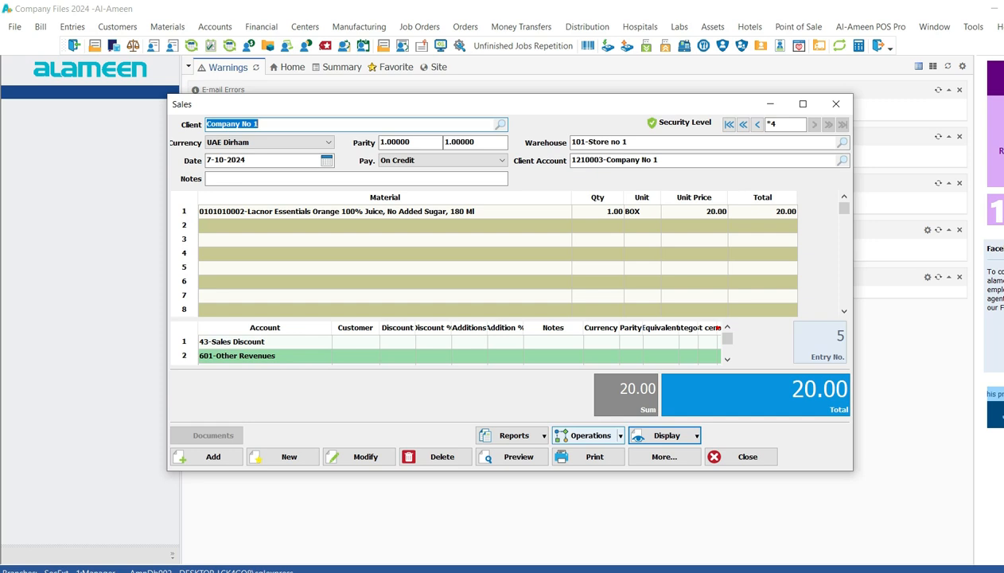
left_click(591, 436)
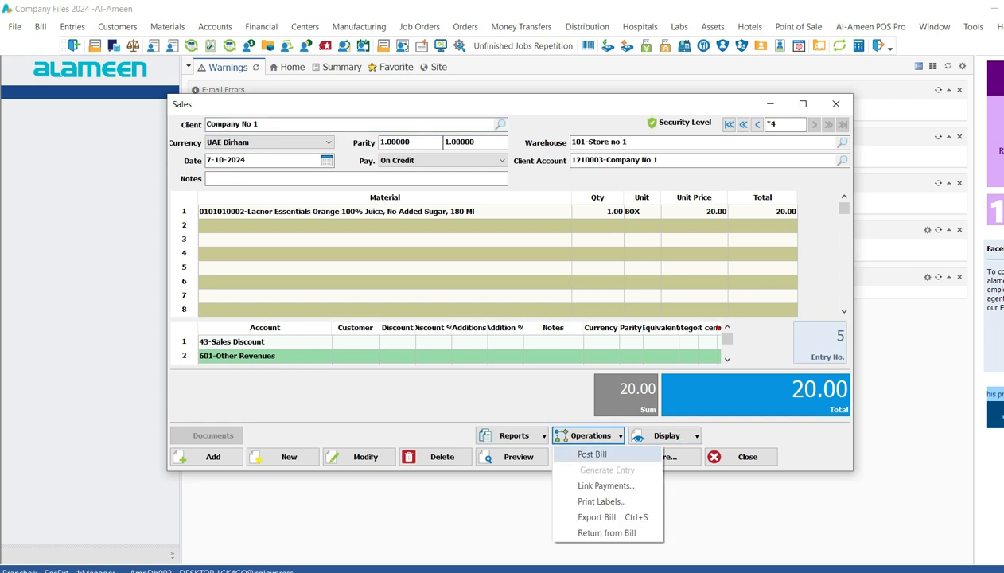
left_click(591, 436)
left_click(591, 436)
left_click(590, 436)
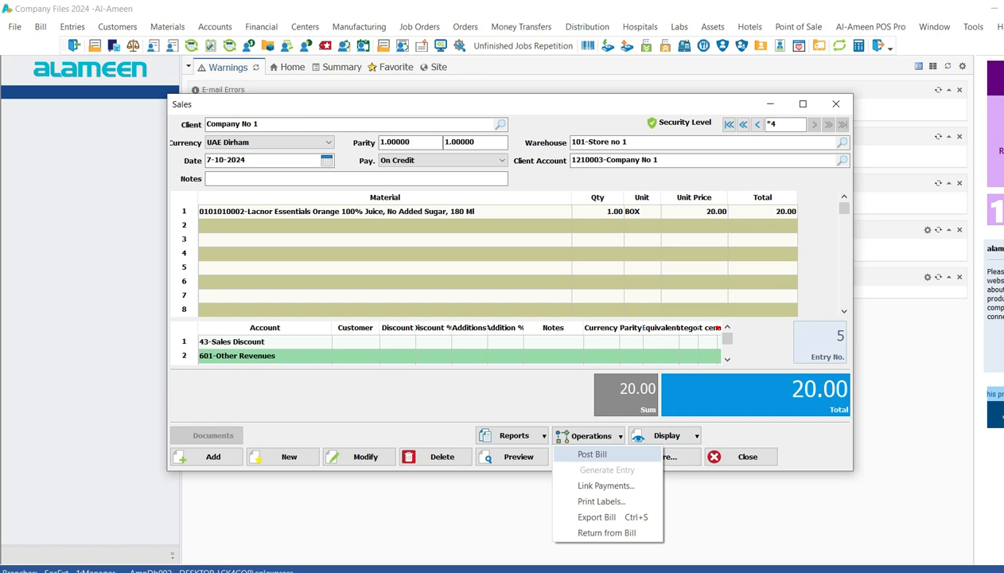
left_click(592, 455)
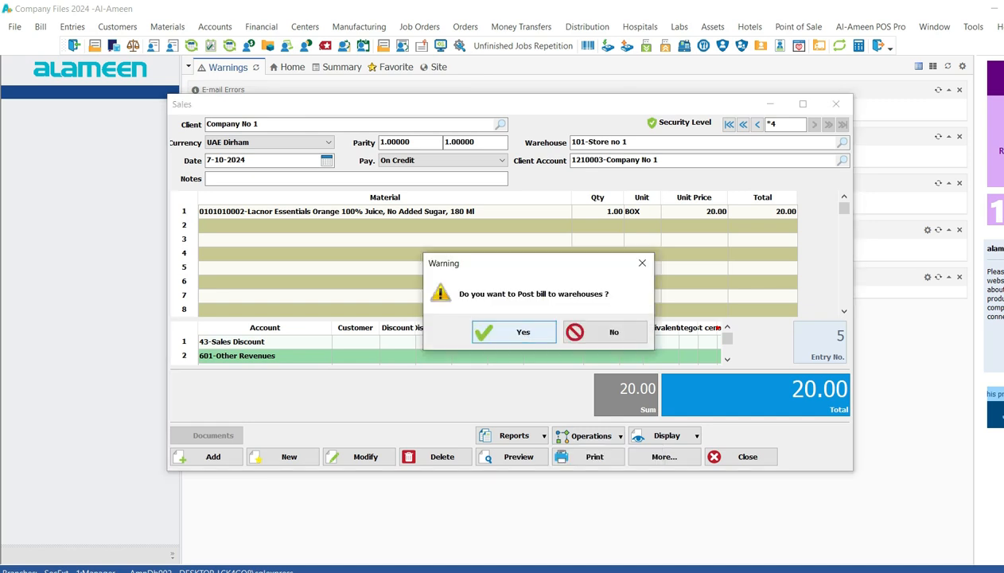
key("Return")
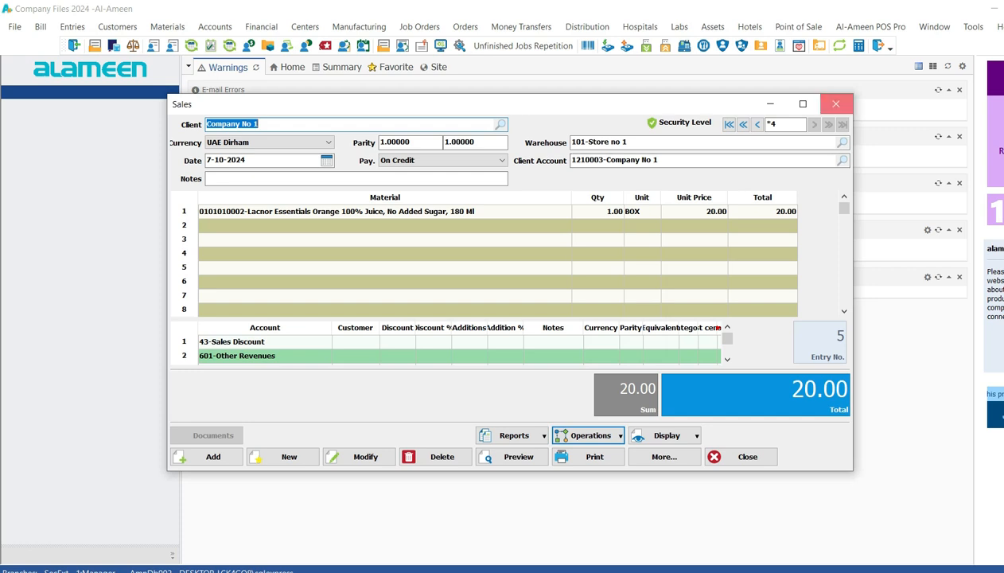
left_click(836, 104)
Open the Sales form in the invoice forms management and enable Auto Post to Warehouses.
left_click(973, 26)
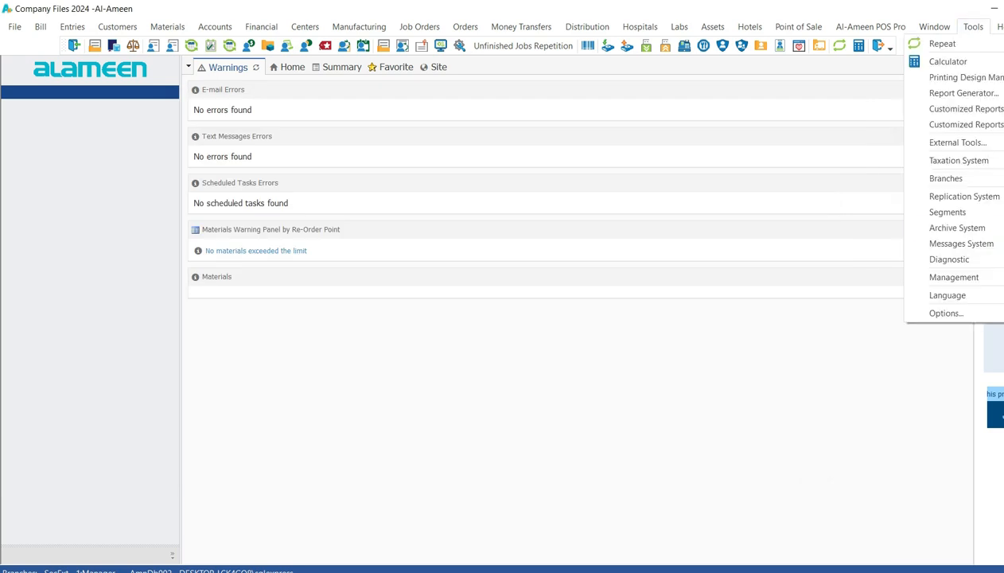
mouse_move(954, 277)
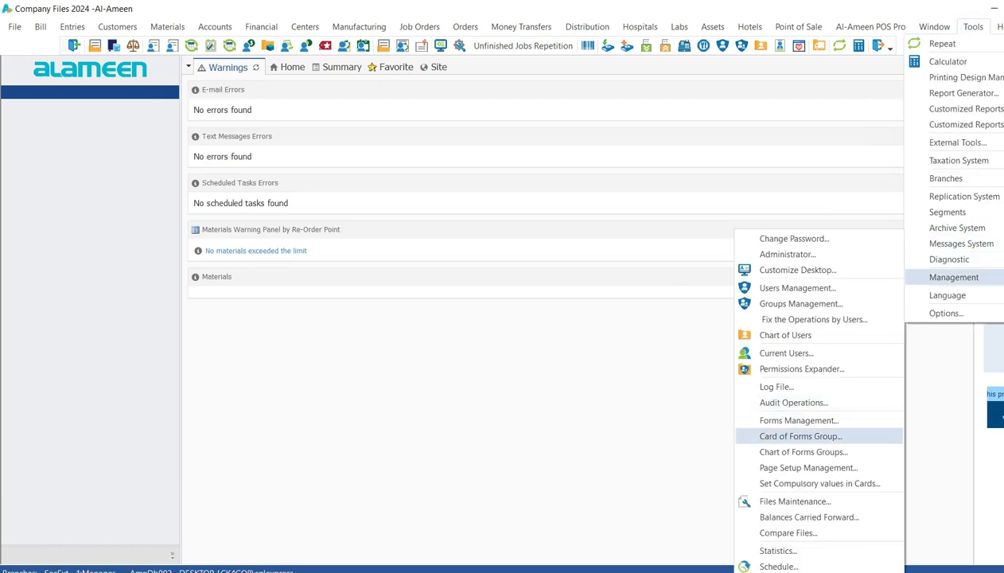
left_click(799, 421)
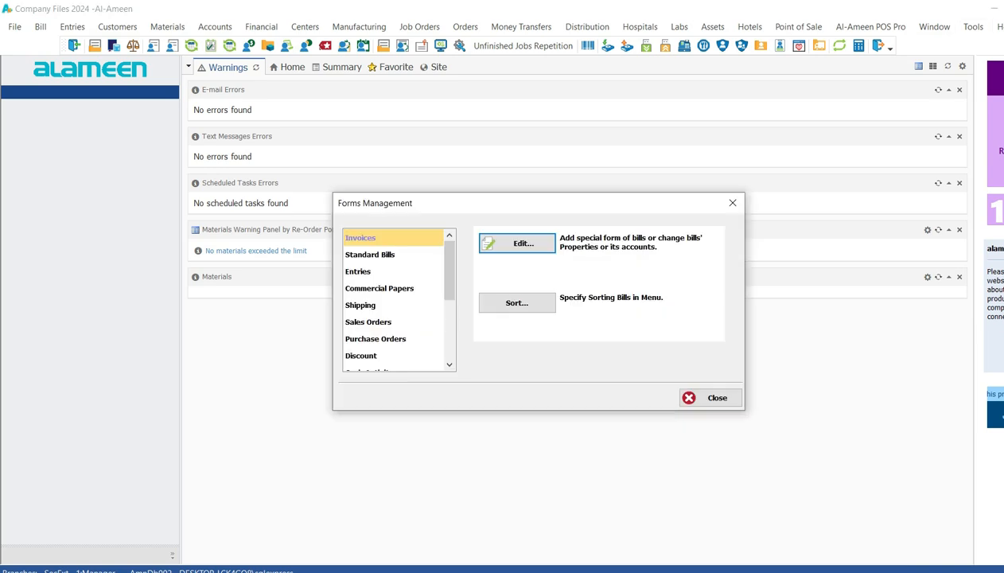
left_click(517, 244)
left_click(686, 70)
left_click(772, 70)
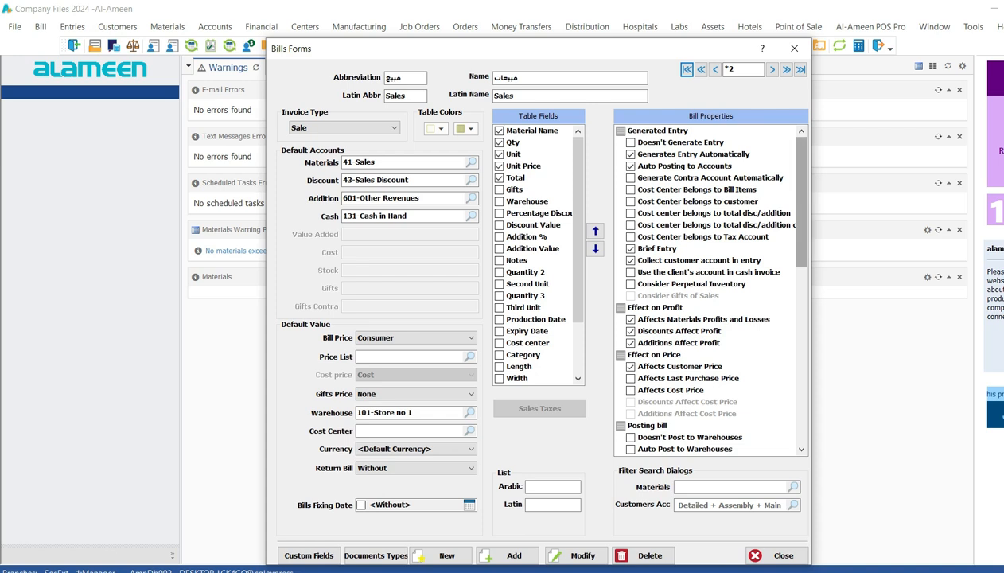
scroll(708, 287, "down", 4)
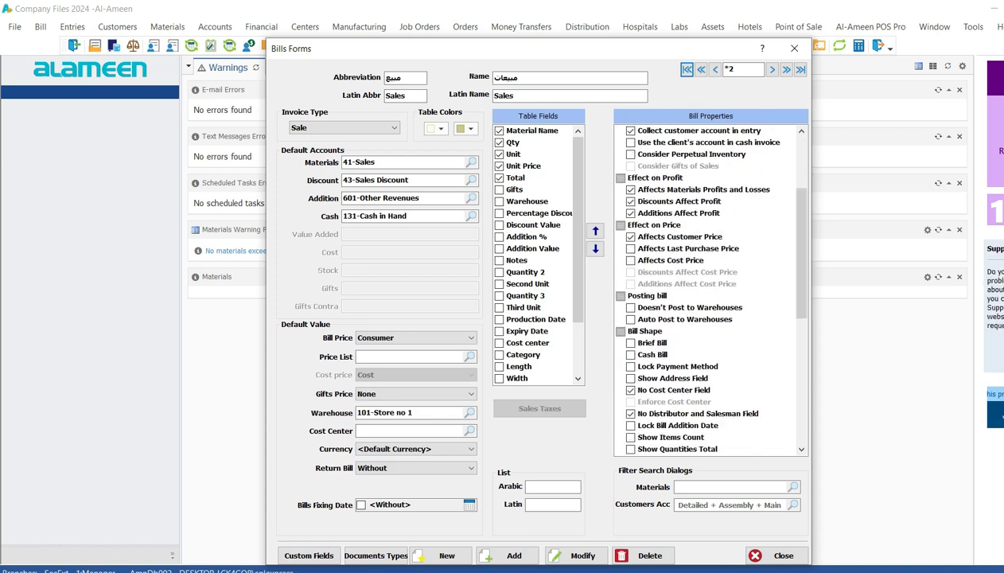
left_click(631, 319)
Enable Use Payment Terms in the Sales form's other properties, save the form changes and close forms management.
left_click_drag(801, 254, 801, 367)
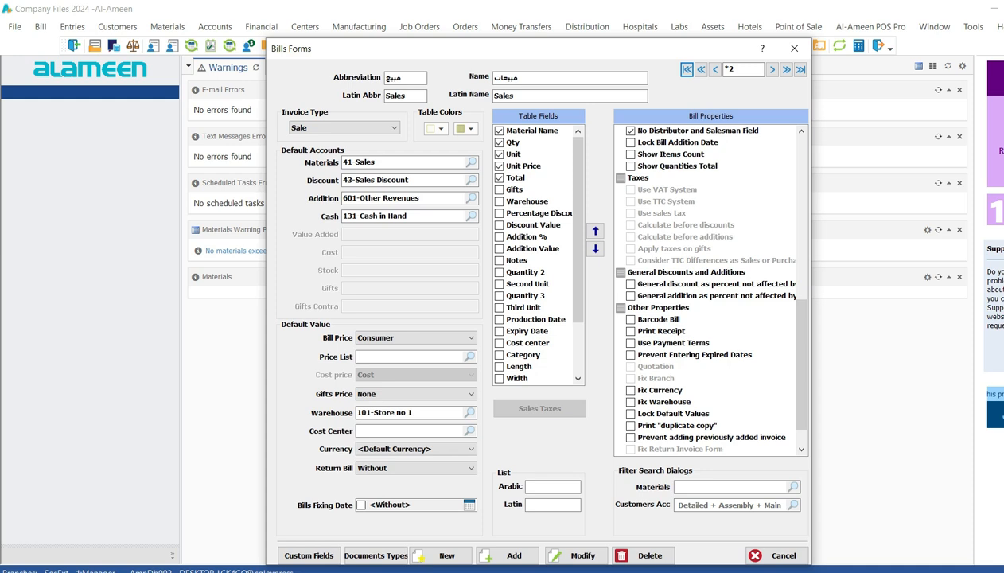
left_click(631, 343)
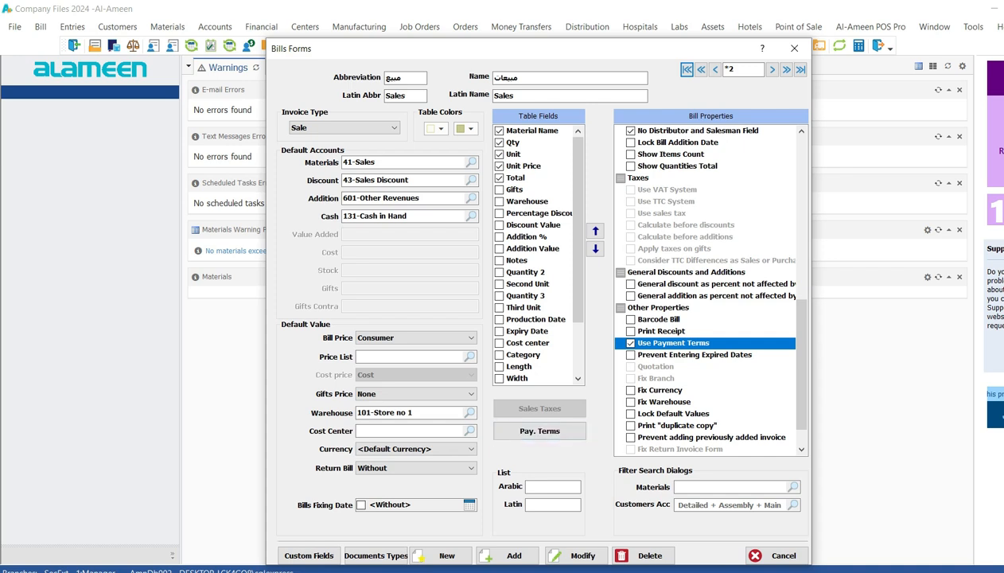
left_click(577, 556)
left_click(585, 343)
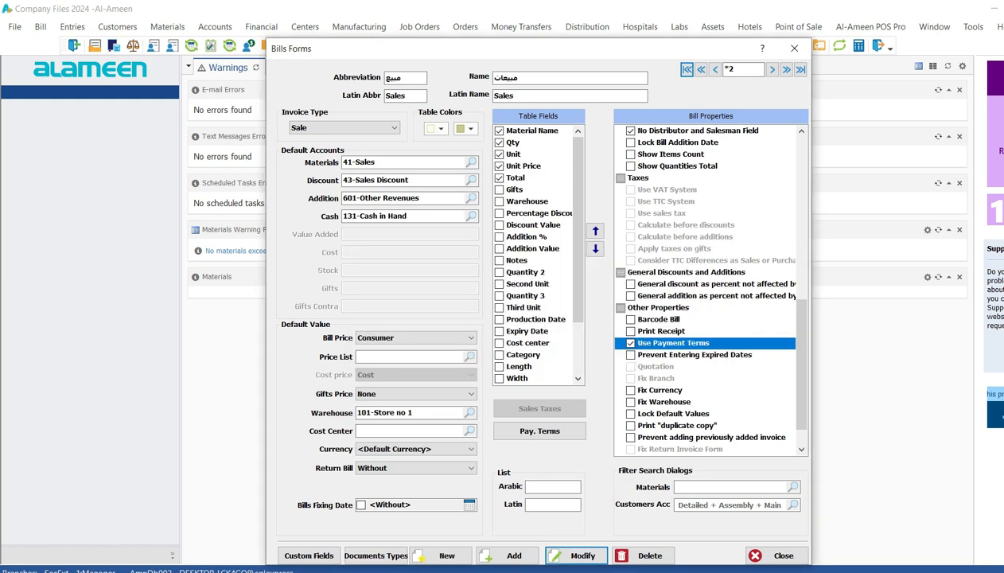
left_click(794, 49)
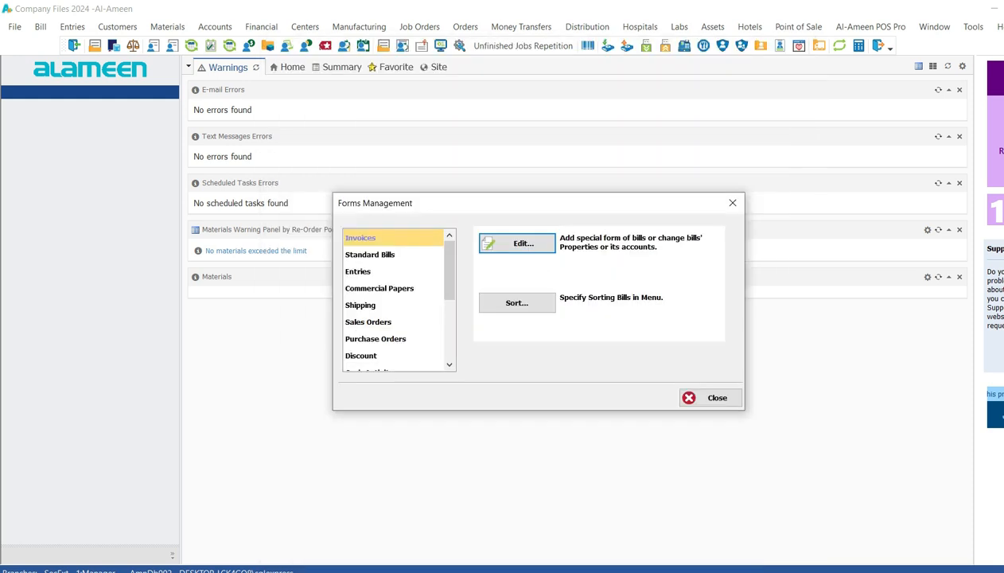
left_click(732, 202)
Start a new Sales bill and choose Company No 1 as its client.
left_click(40, 27)
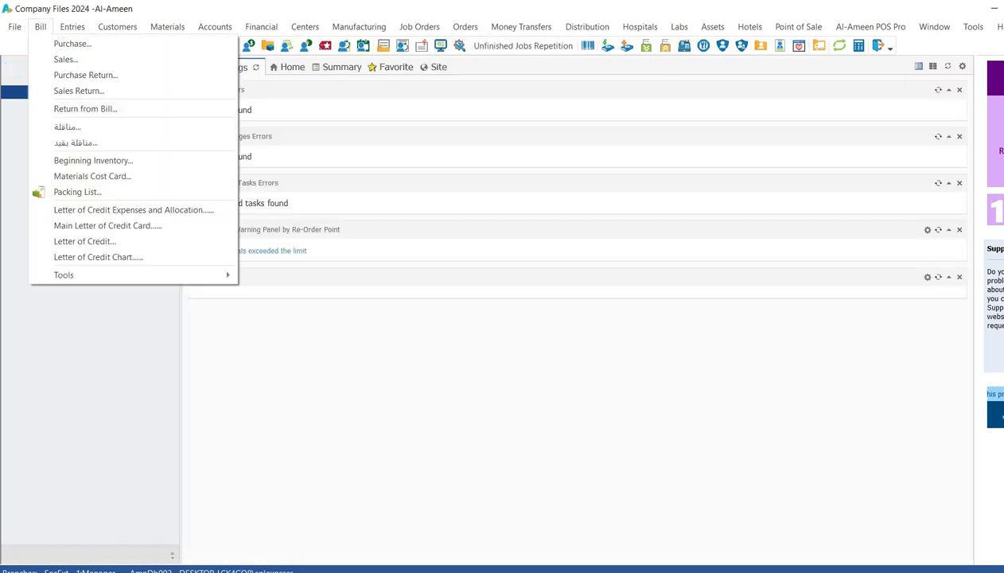
left_click(65, 60)
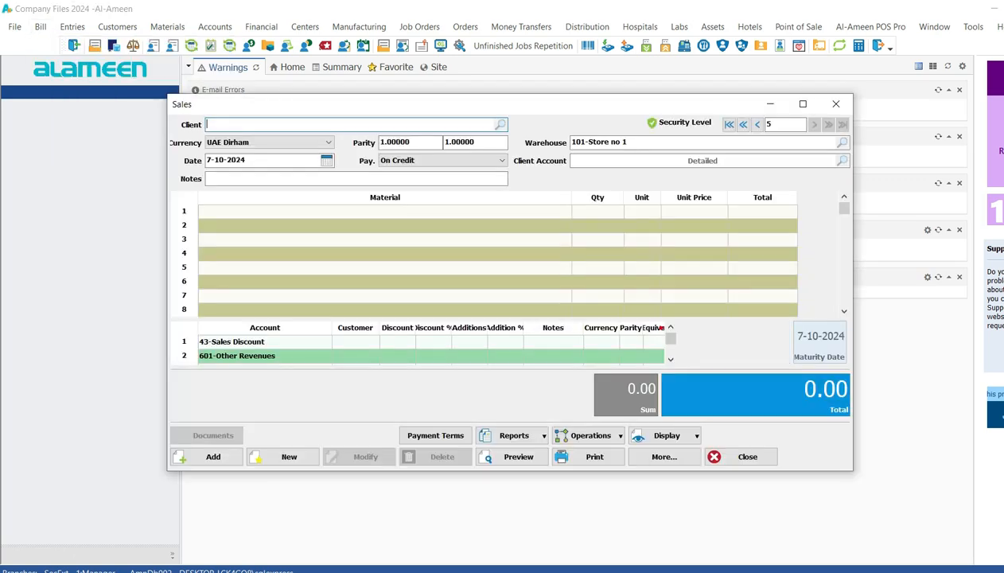
type("com")
key("Return")
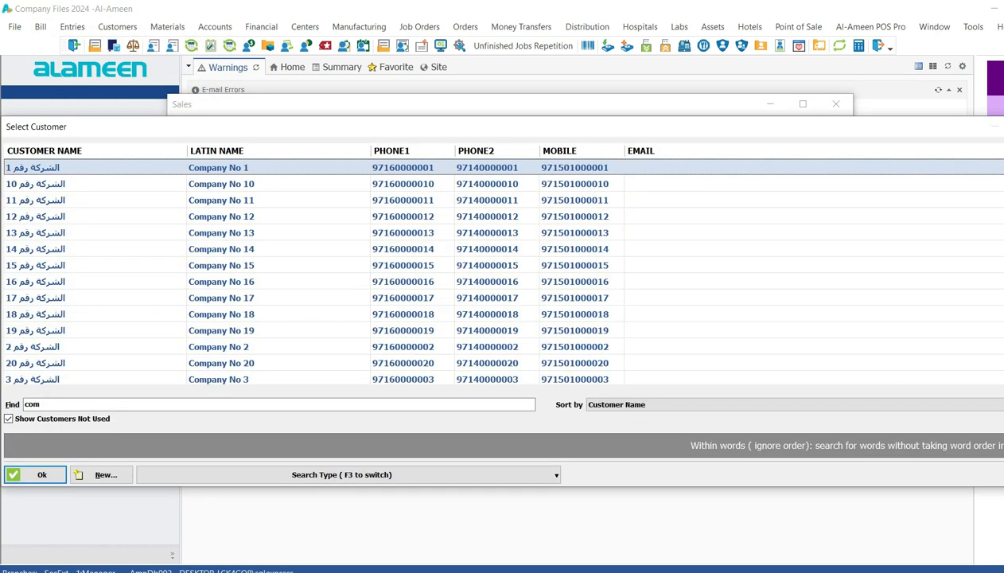
key("Return")
Switch the bill's payment method to Cash and back to On Credit to compare whether payment terms are offered.
left_click(443, 161)
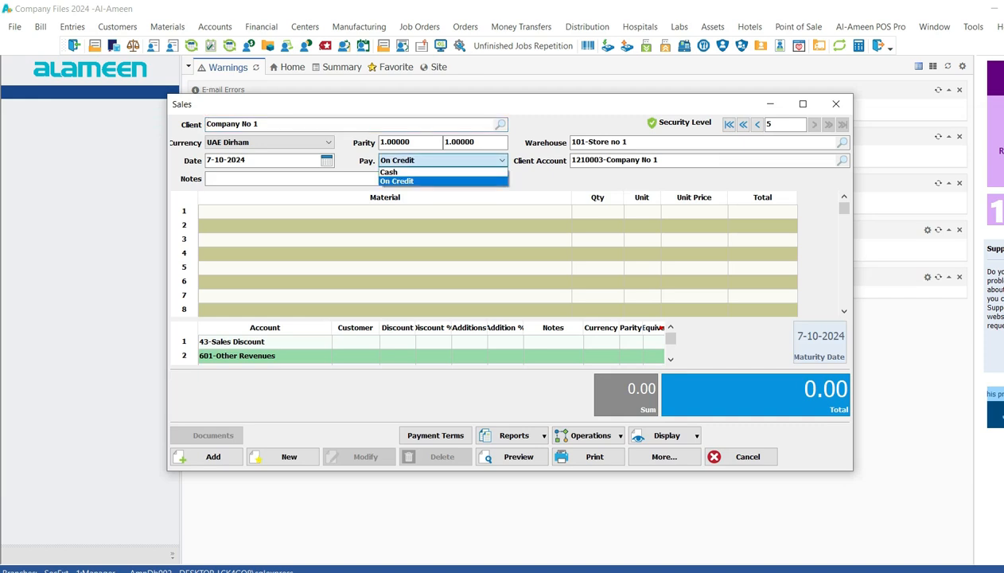
left_click(422, 181)
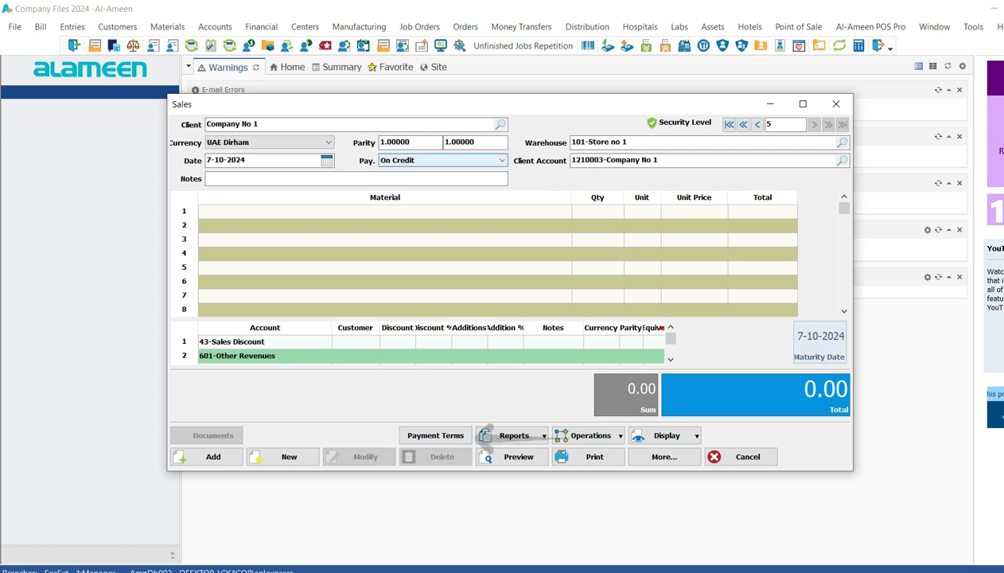
left_click(443, 160)
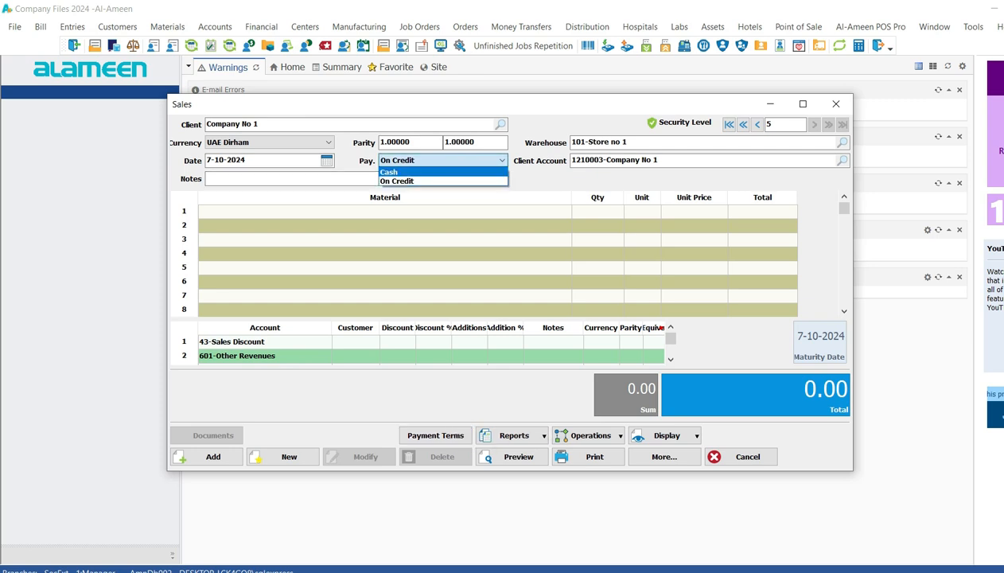
left_click(442, 172)
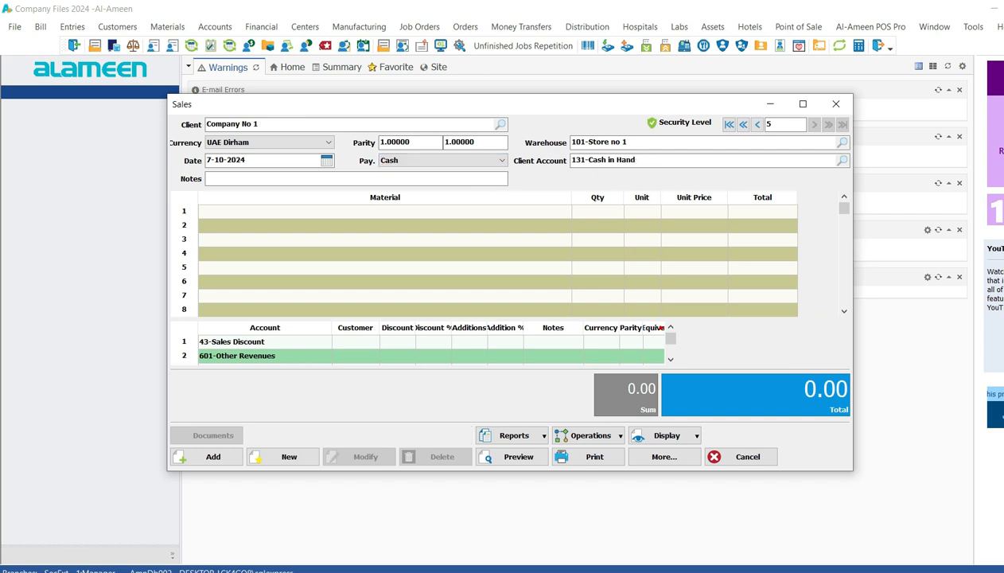
left_click(444, 161)
left_click(442, 181)
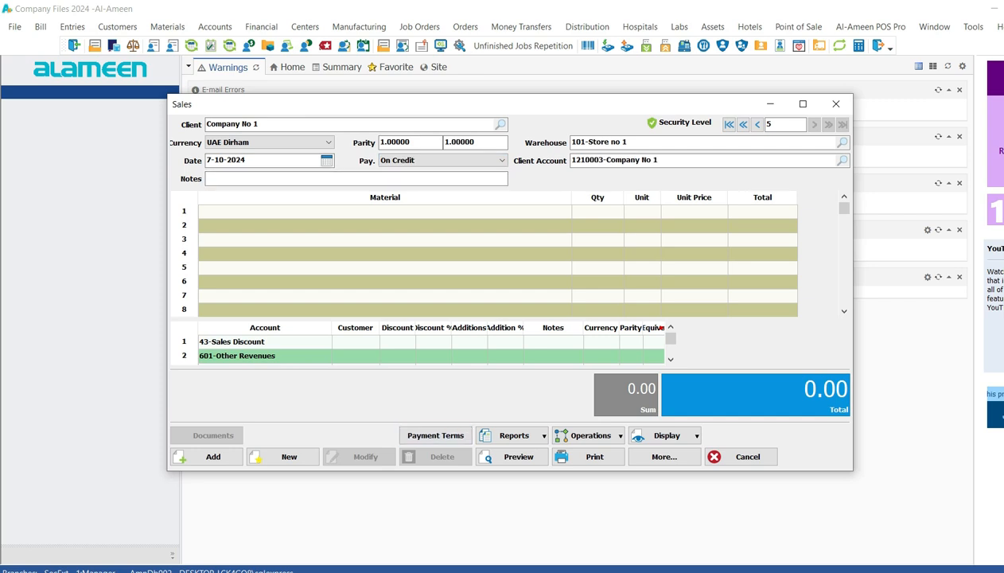
Add one BOX of Lacnor Essentials Orange 100% Juice, No Added Sugar, 180 Ml as the bill's first material line.
left_click(384, 211)
type("lac")
key("Return")
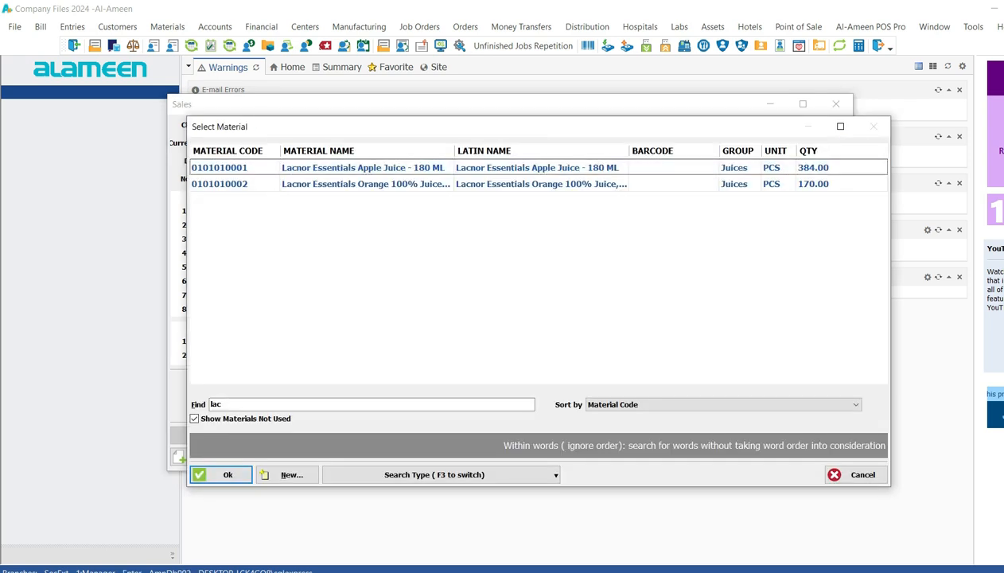
key("Down")
key("Return")
type("1")
key("Return")
type("*")
key("Return")
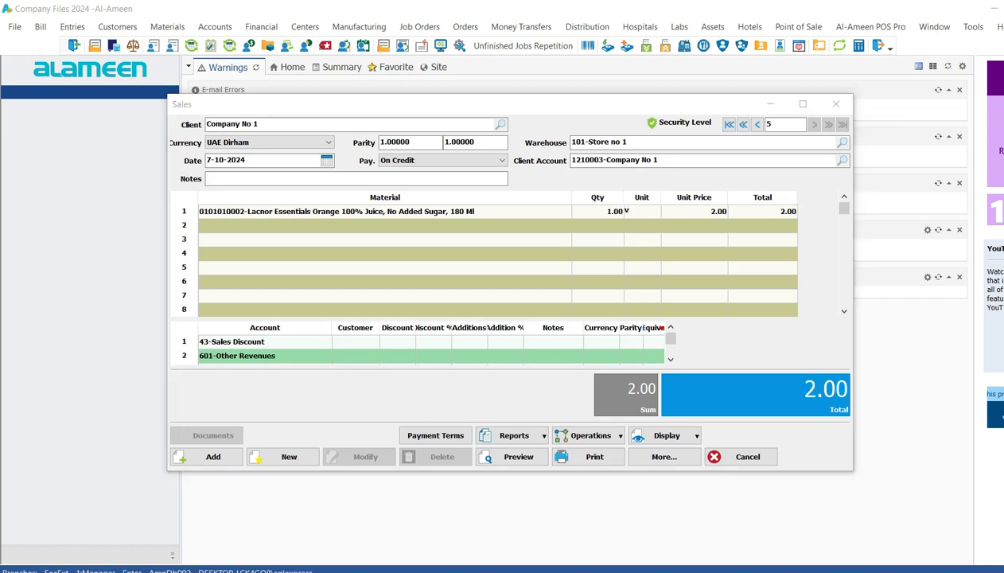
key("Down")
key("Return")
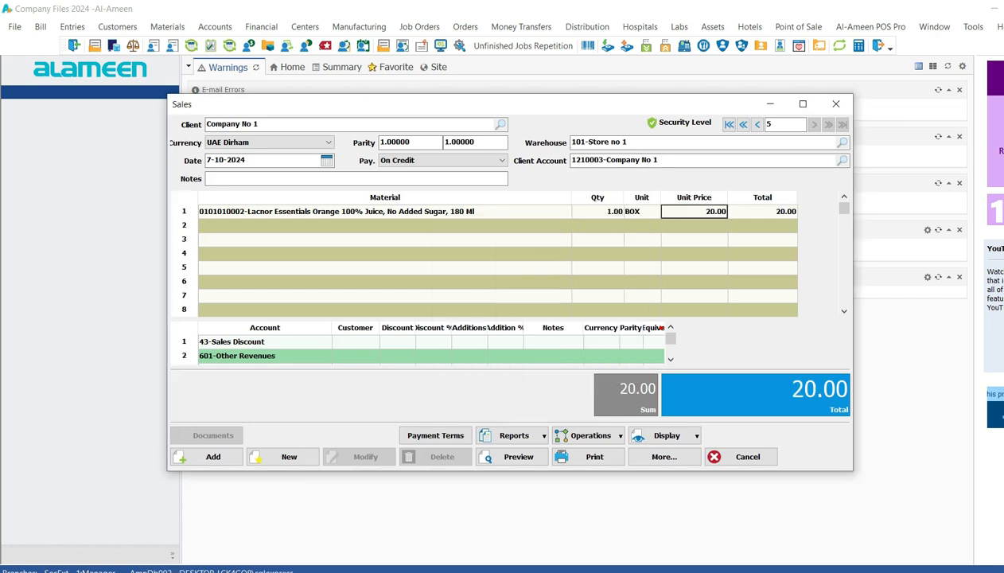
Set the bill's payment terms to Due in number of days with 30 days.
left_click(436, 435)
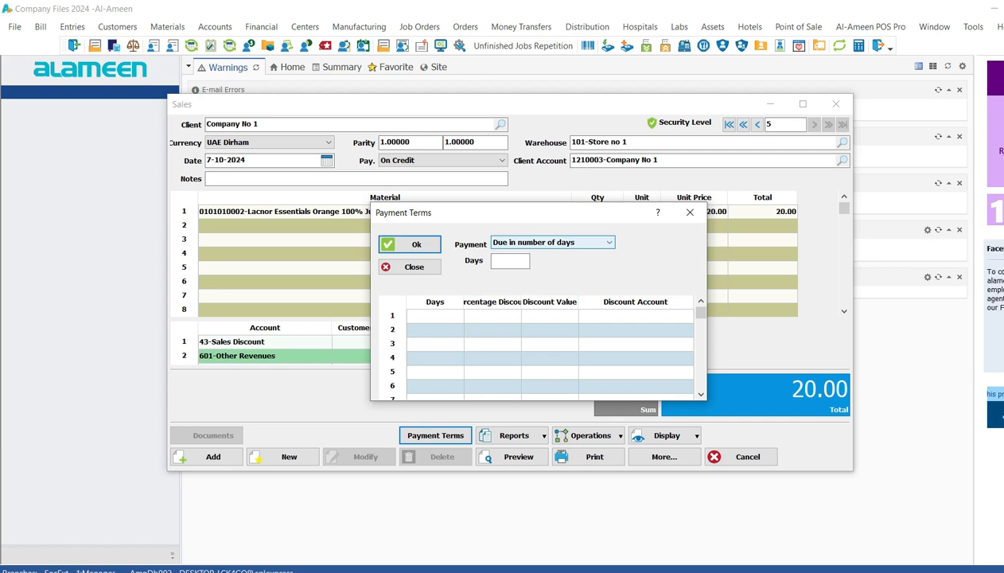
left_click(510, 261)
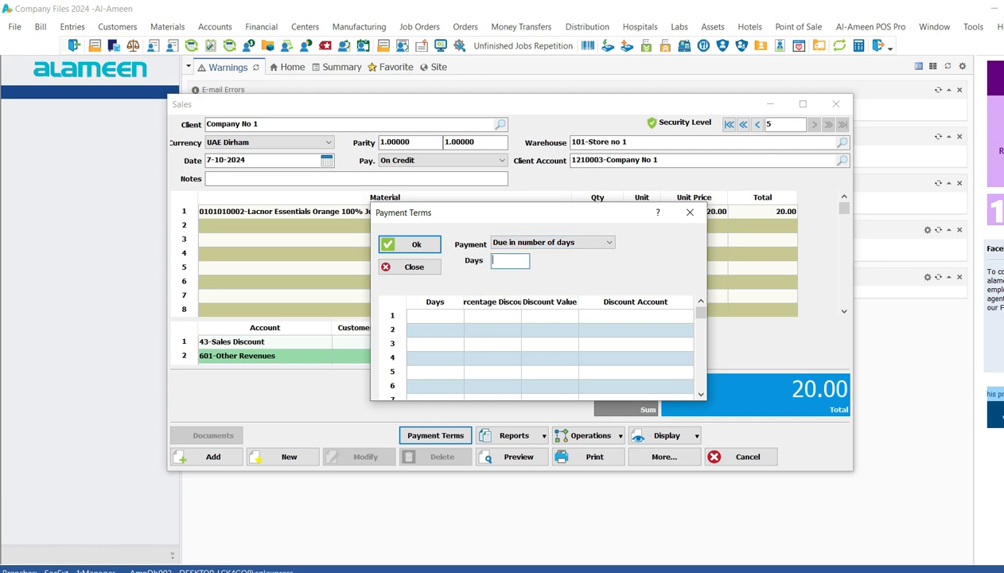
type("30")
left_click(409, 244)
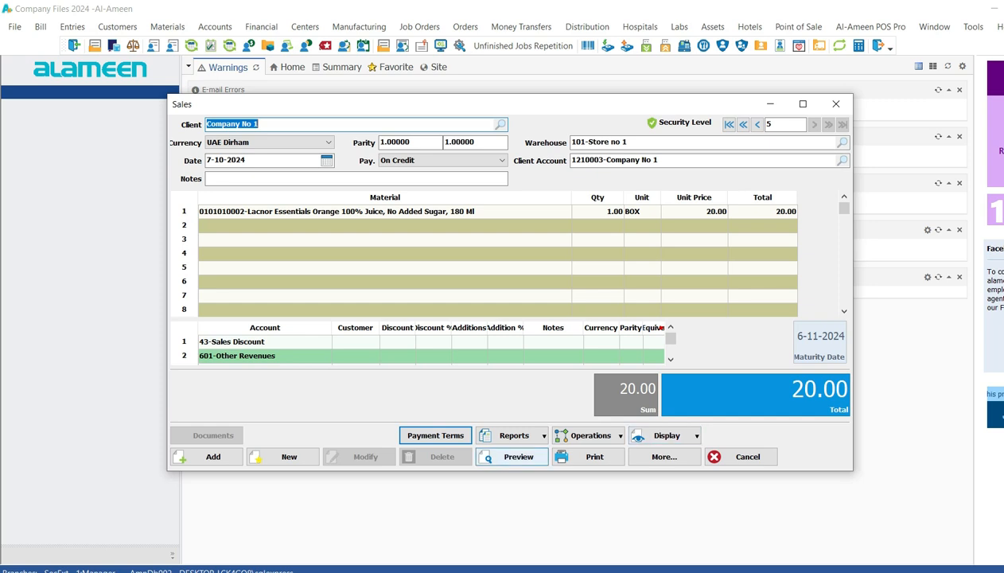
Change the bill's payment terms to Due at end of month.
left_click(435, 435)
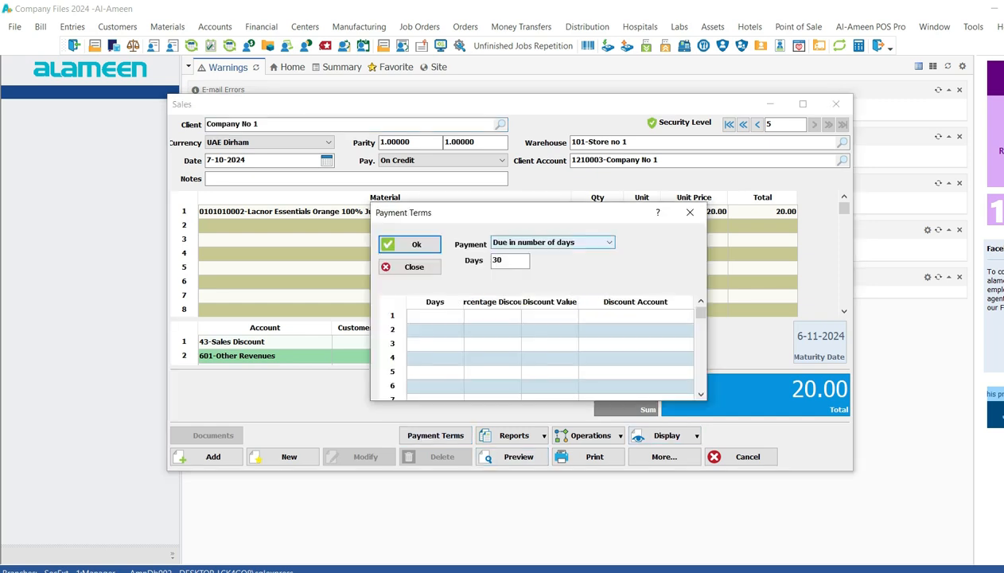
left_click(555, 242)
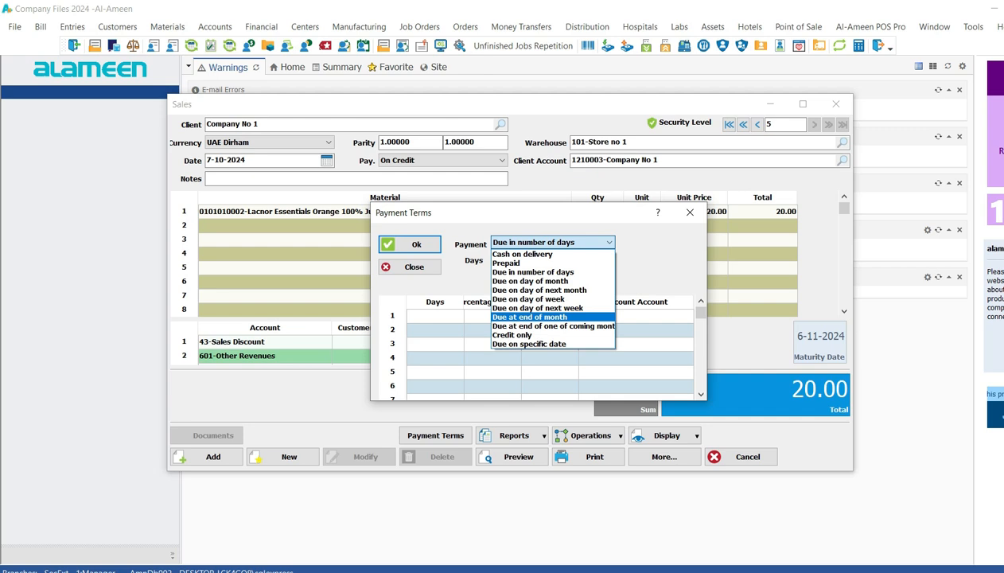
left_click(530, 316)
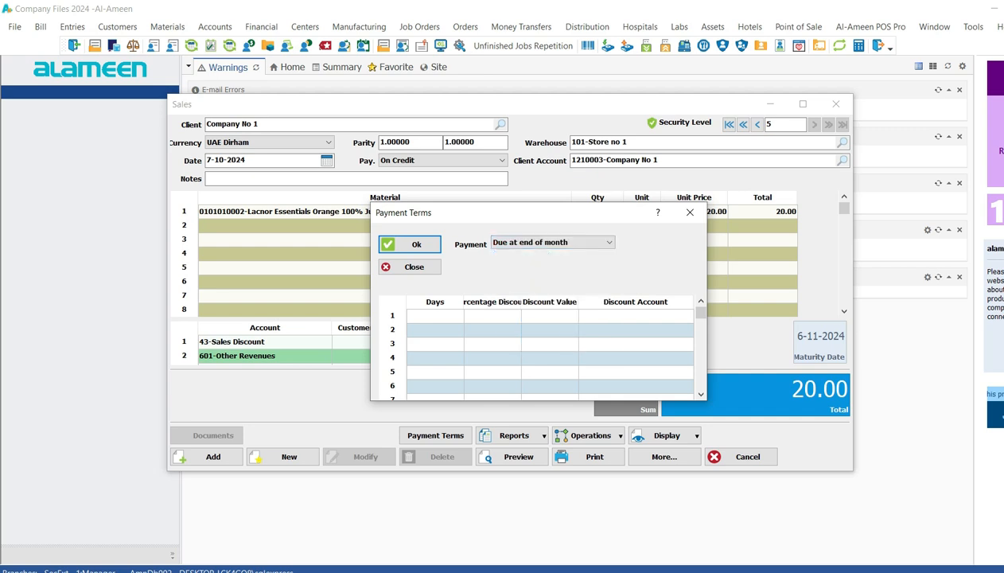
key("Return")
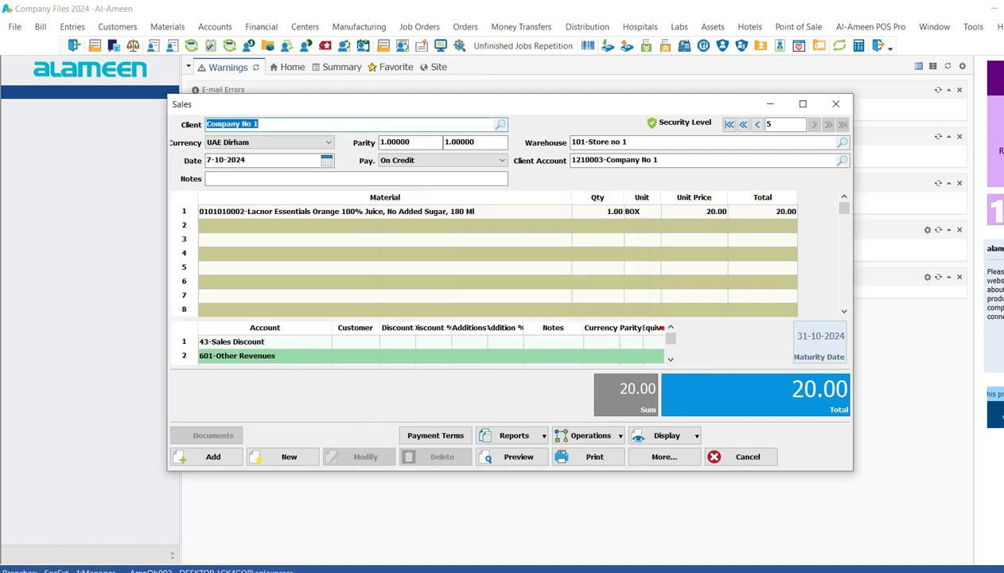
Set the bill's payment terms to Due at end of one of coming months, with month 2.
left_click(435, 435)
left_click(553, 243)
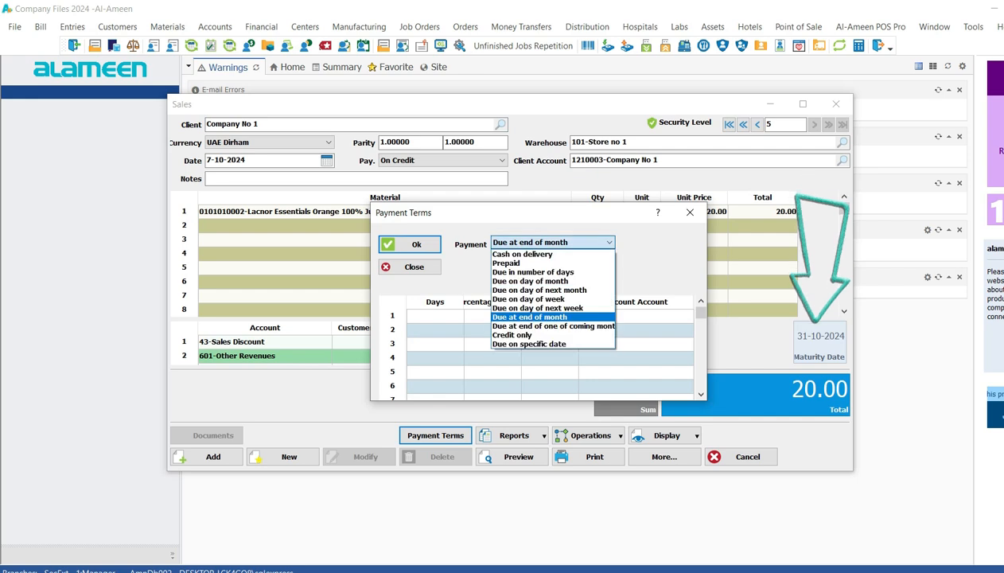
left_click(553, 326)
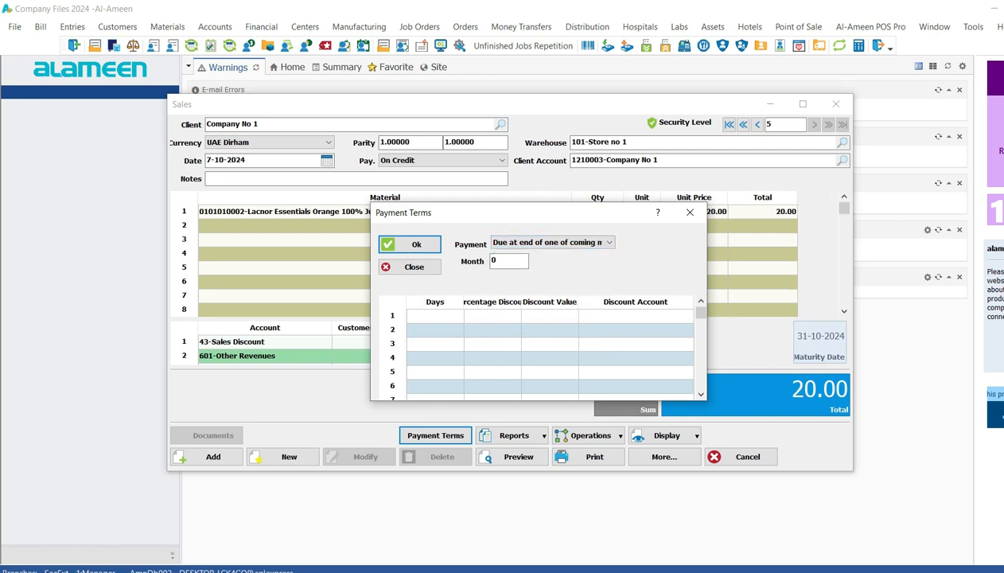
double_click(497, 261)
type("2")
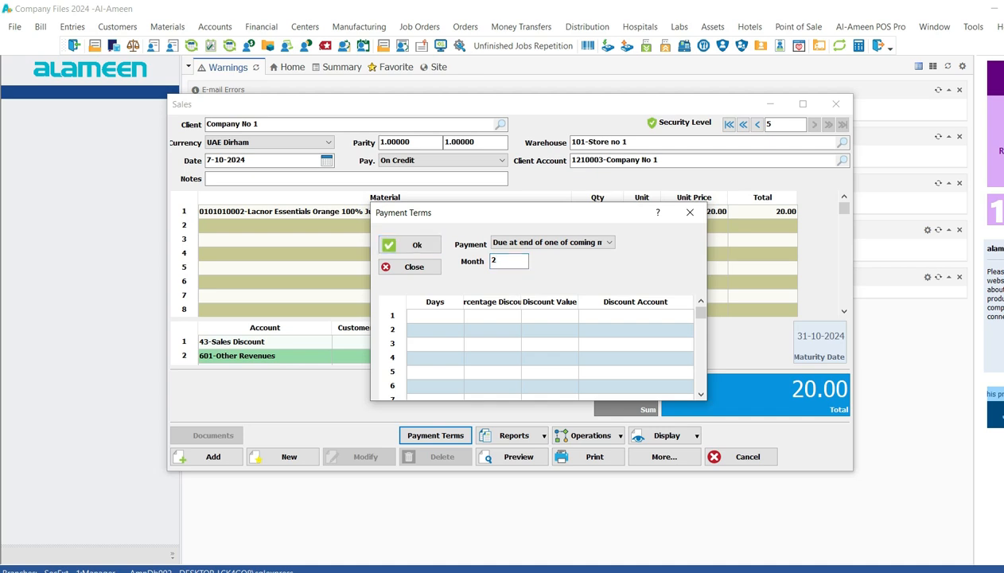
key("Return")
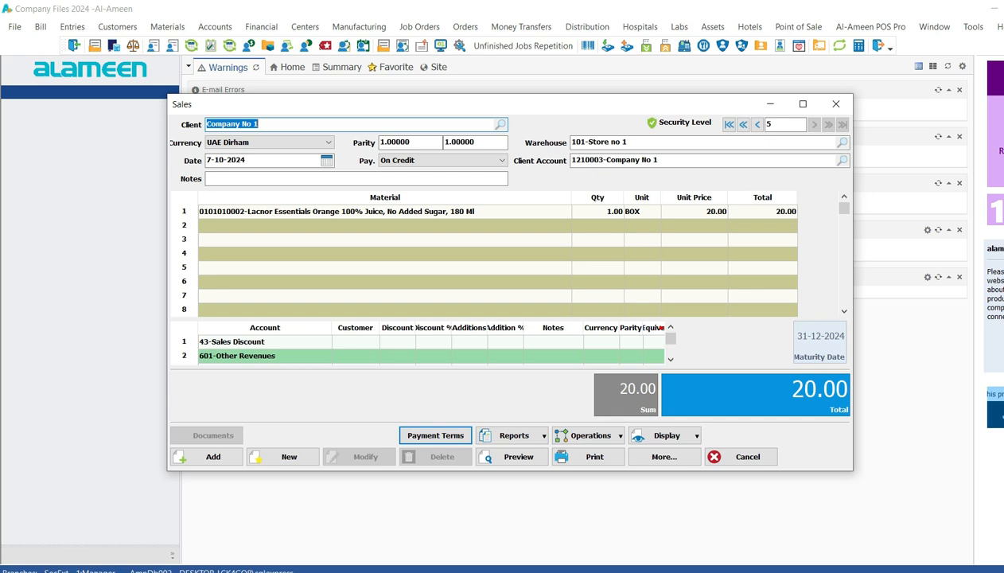
left_click(385, 268)
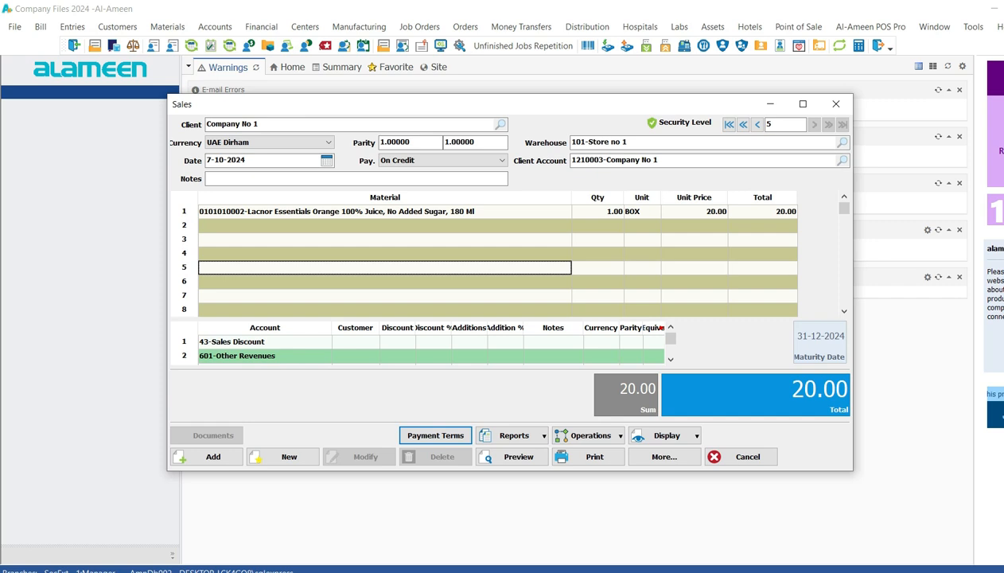
In the customer card of Company No 1, set the account payment terms to Due in number of days with 30 days.
left_click(242, 124)
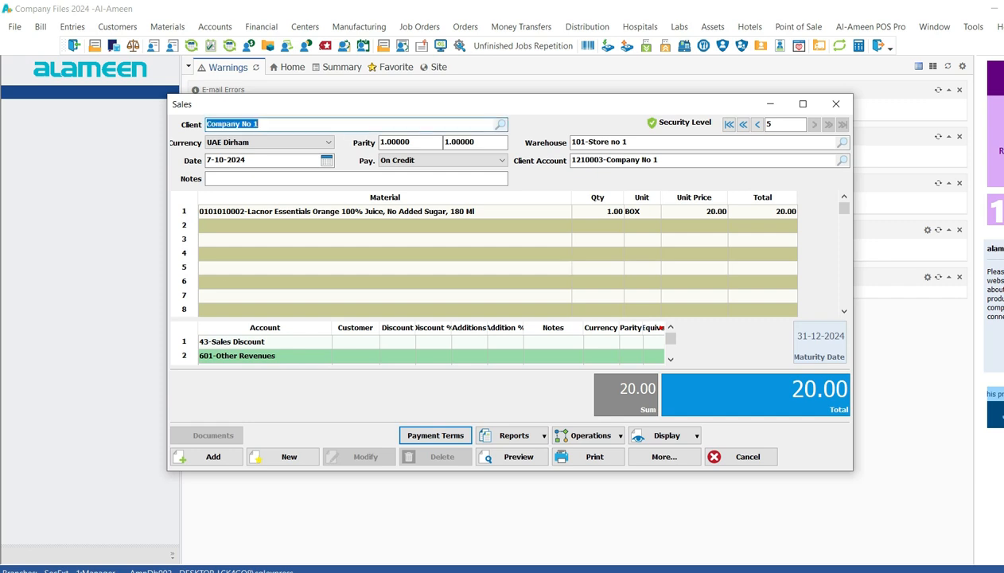
right_click(242, 125)
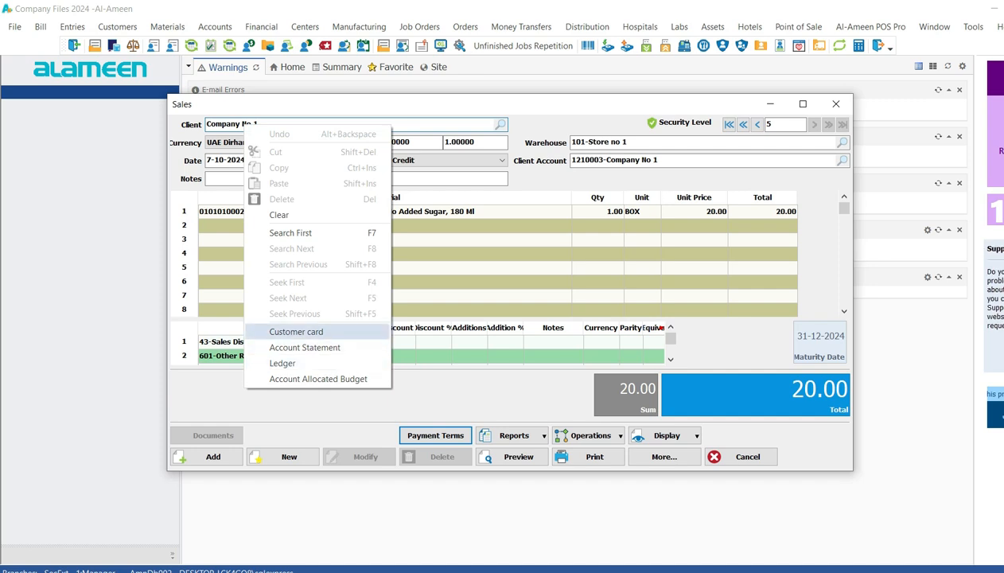
left_click(296, 331)
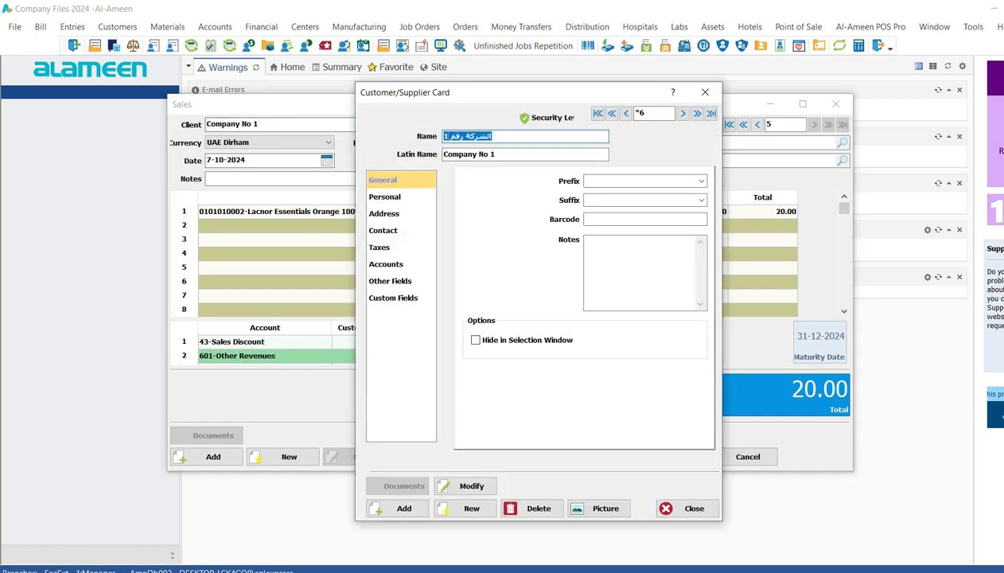
left_click(387, 264)
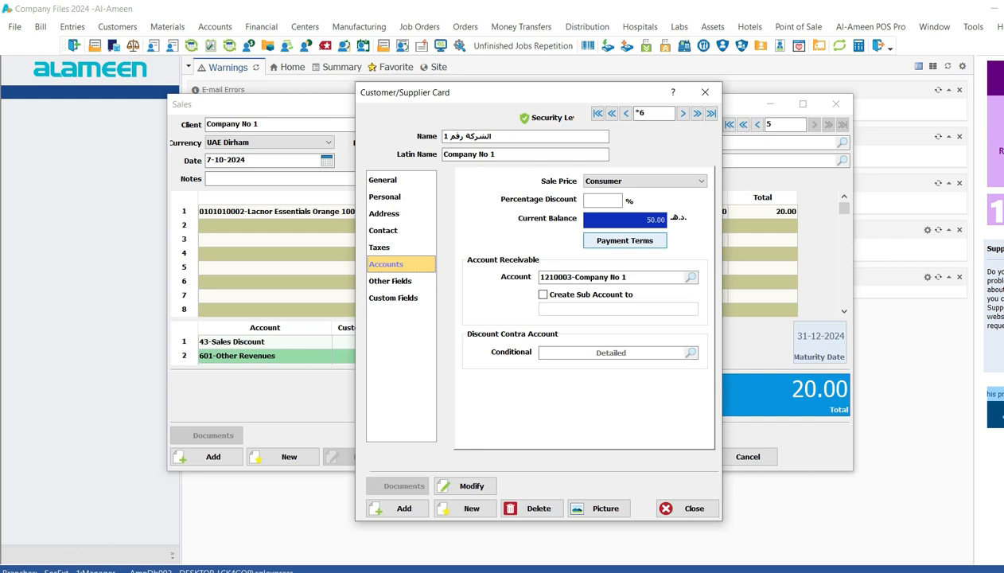
left_click(625, 241)
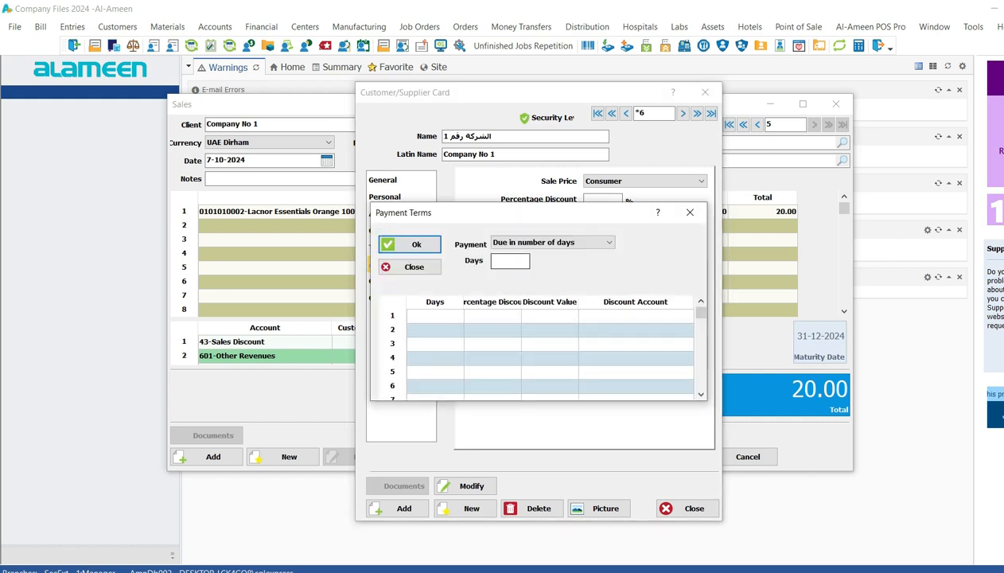
left_click(553, 242)
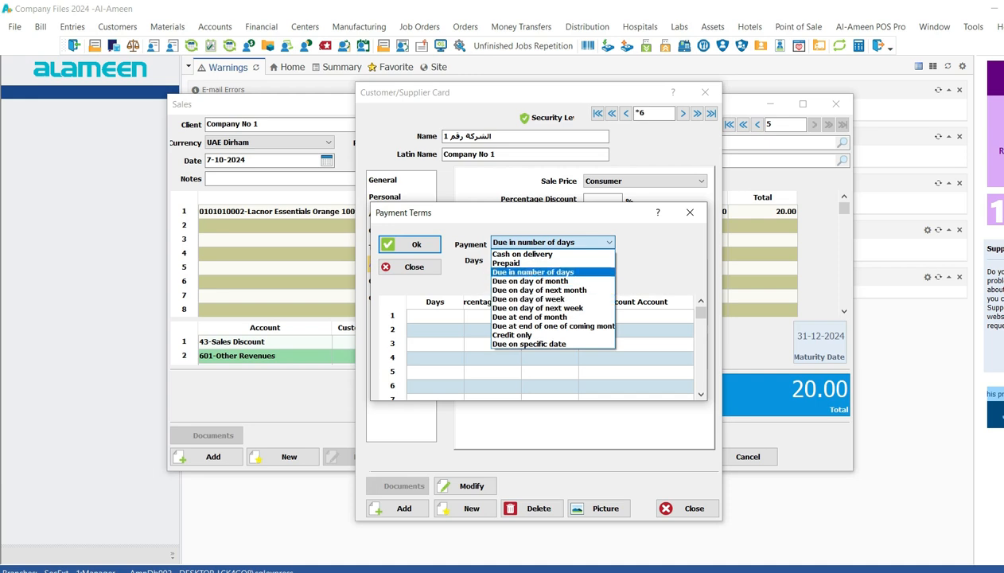
left_click(533, 272)
left_click(510, 261)
type("30")
key("Return")
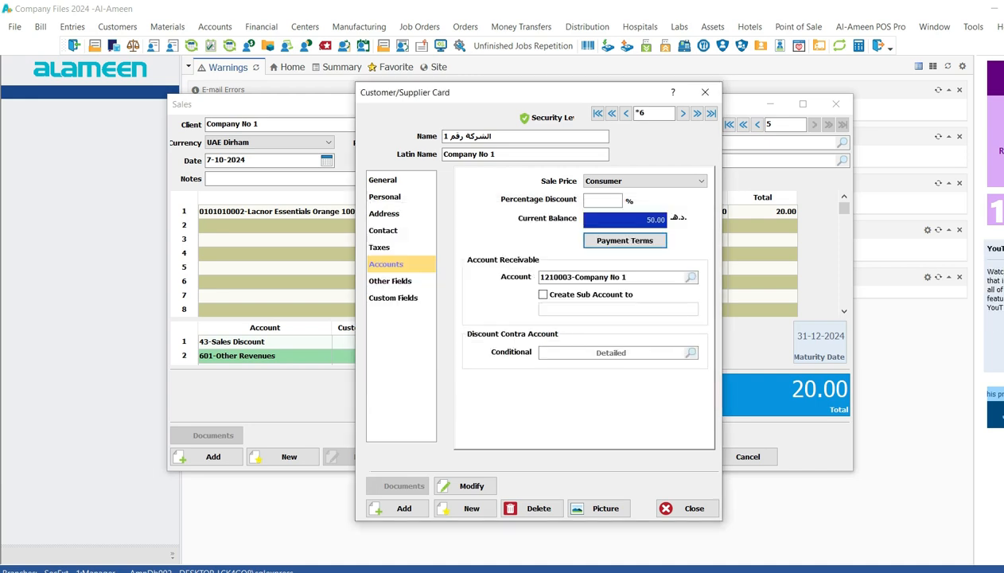
Save the changes to the Company No 1 customer card and close it.
left_click(466, 486)
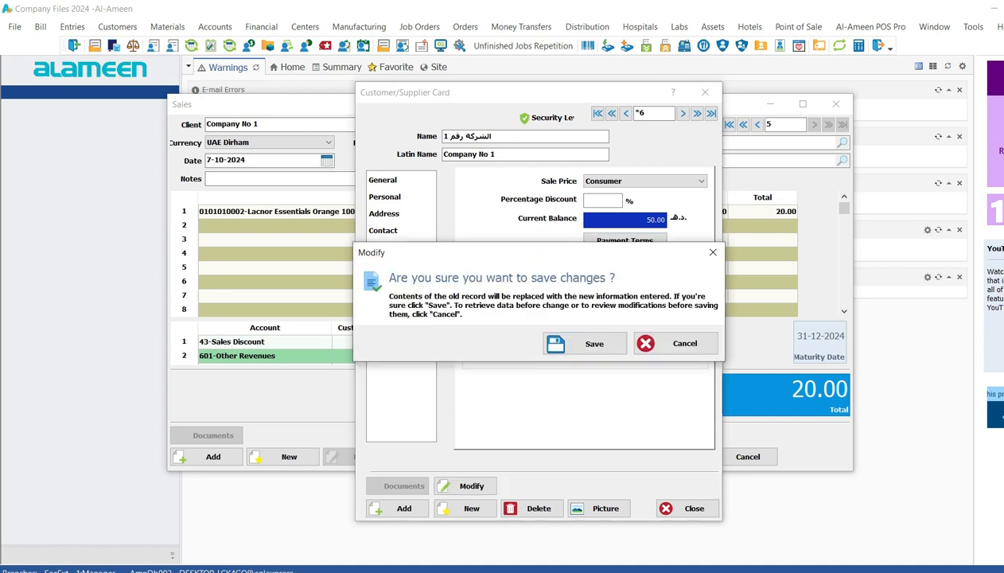
left_click(579, 342)
left_click(705, 92)
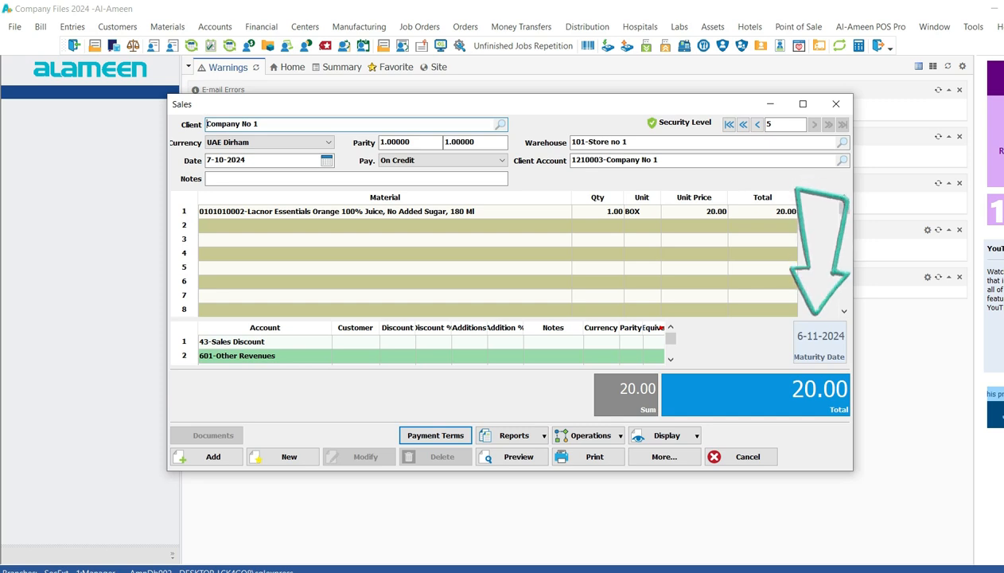
Change the bill's client to Company No 10.
left_click_drag(254, 124, 206, 124)
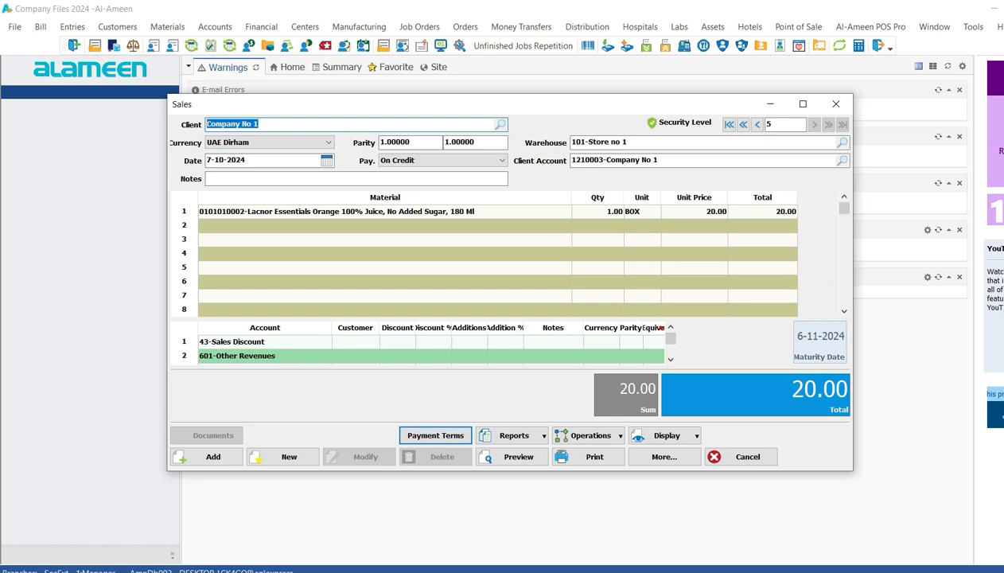
type("com")
key("Return")
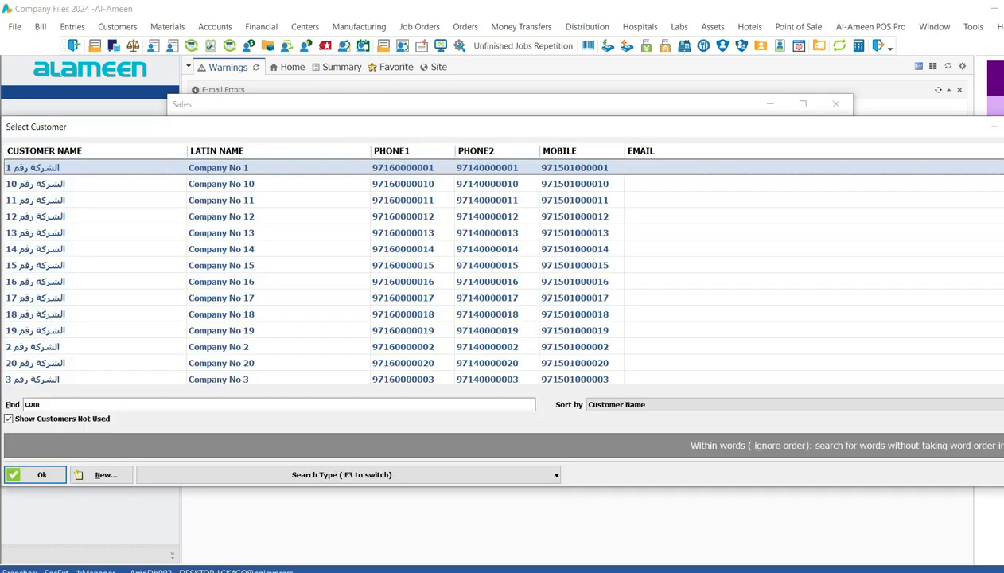
key("Down")
key("Return")
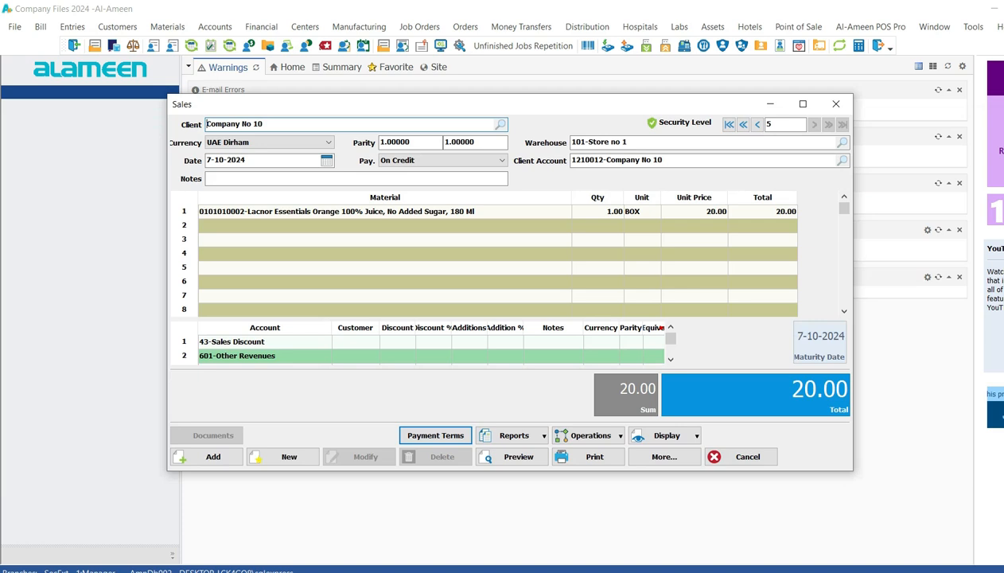
Set the payment terms in Company No 10's customer card to Due in number of days with 45 days, and save the card.
right_click(215, 125)
left_click(267, 333)
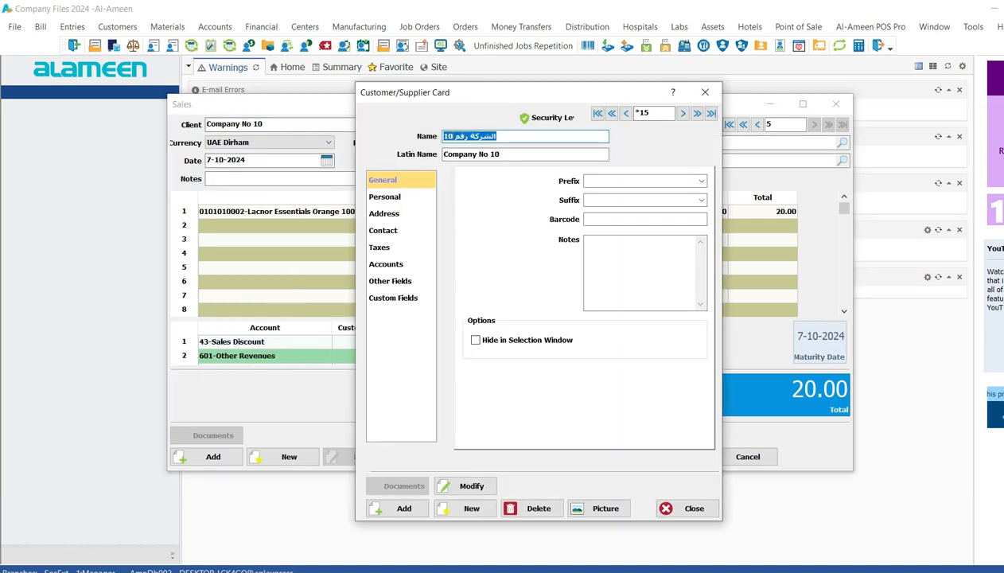
left_click(387, 265)
left_click(625, 241)
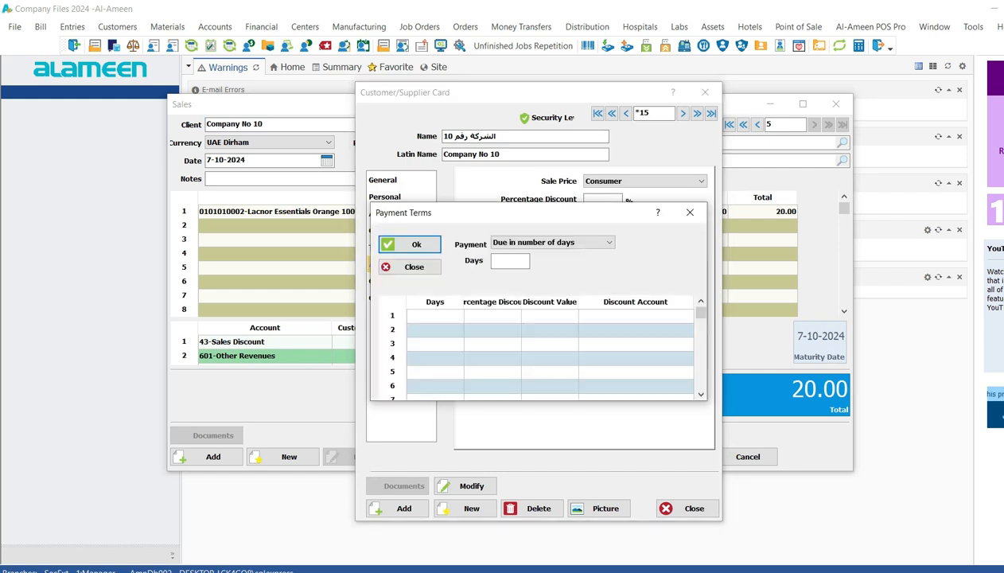
type("45")
left_click(409, 243)
left_click(469, 486)
key("Return")
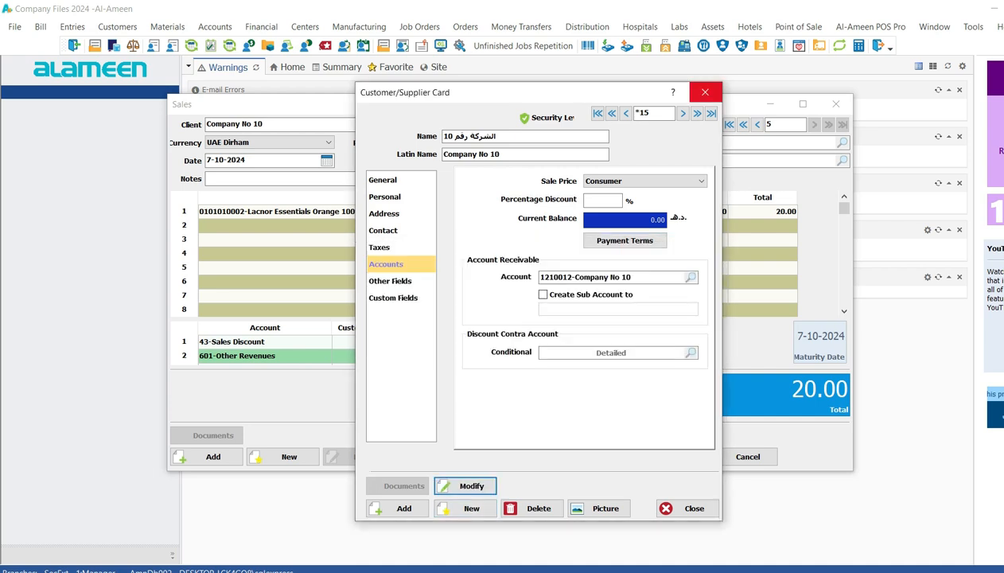
left_click(705, 93)
Reapply Company No 10 as the bill's client to refresh the maturity date, and close the bill without saving.
left_click(264, 124)
key("Return")
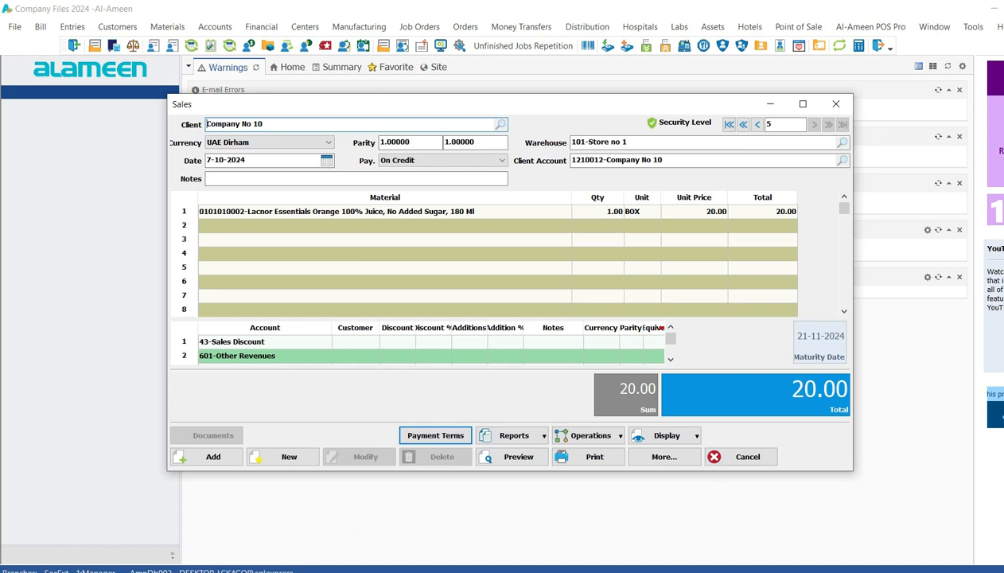
left_click(384, 268)
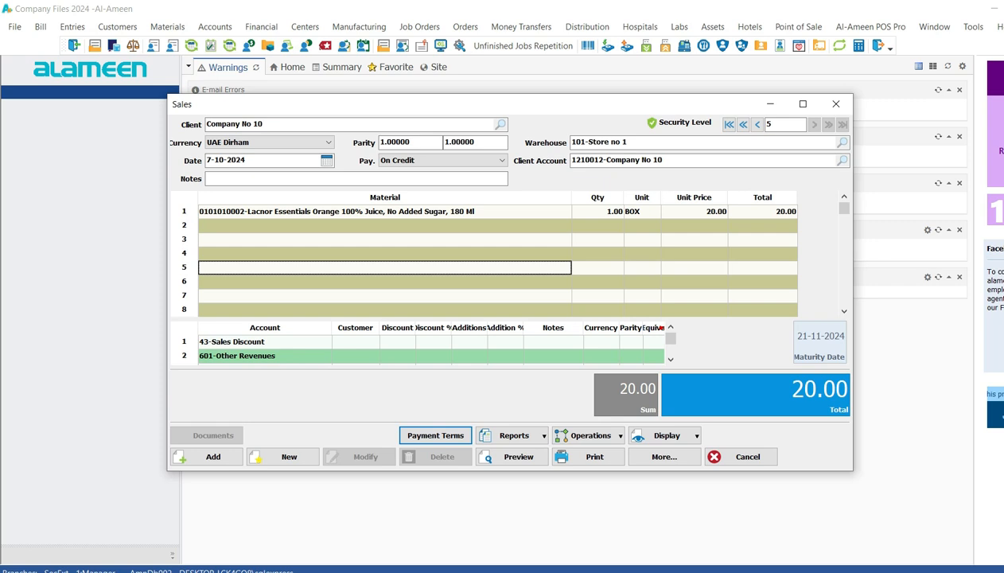
left_click(835, 103)
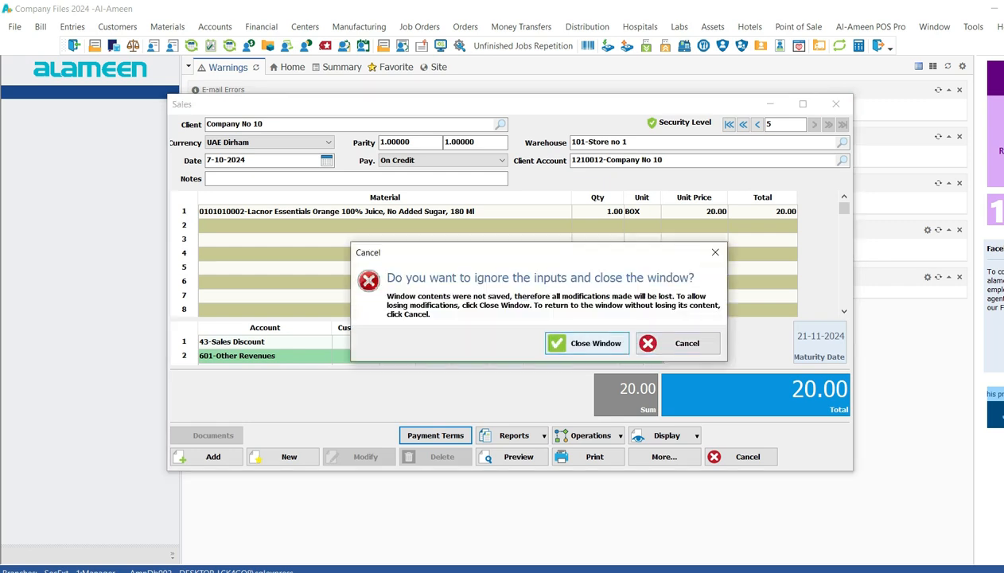
left_click(579, 338)
Open the Sales bill form for editing from the invoice forms management.
left_click(973, 27)
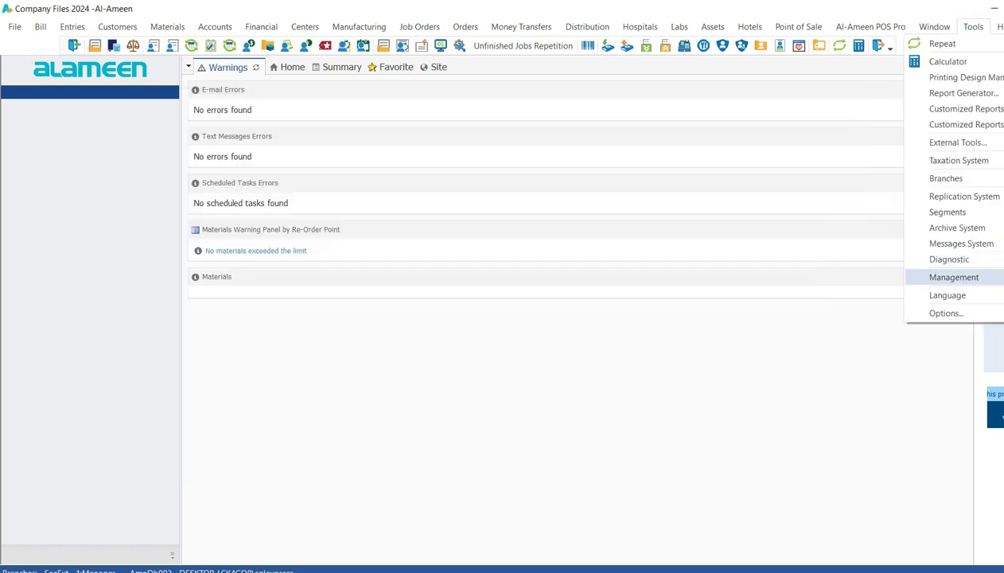
left_click(799, 420)
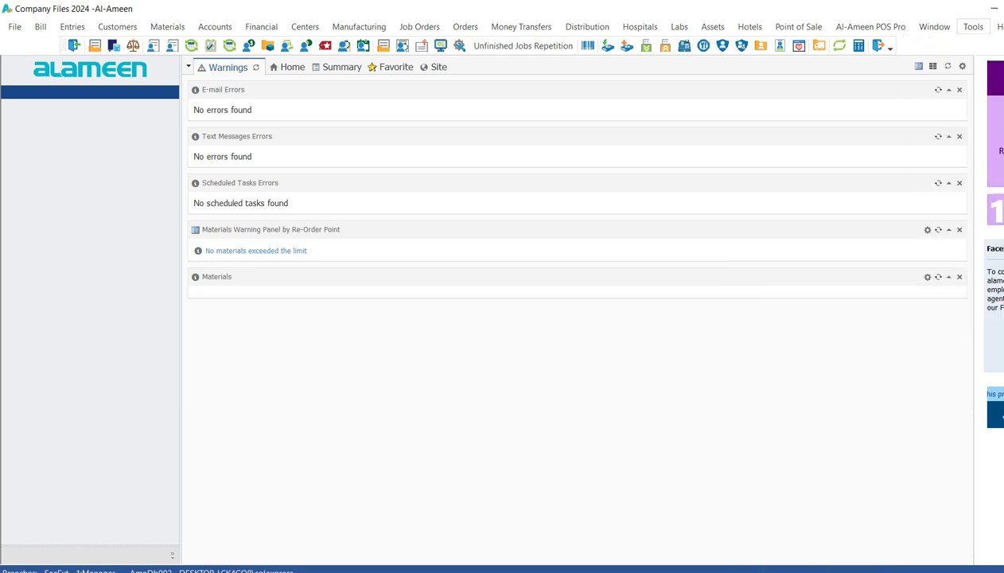
left_click(385, 238)
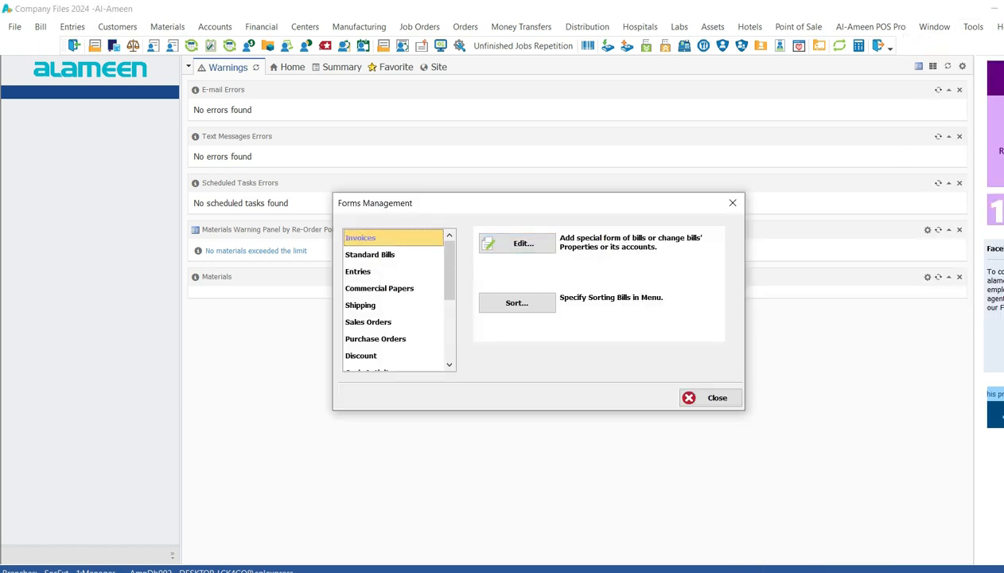
left_click(517, 244)
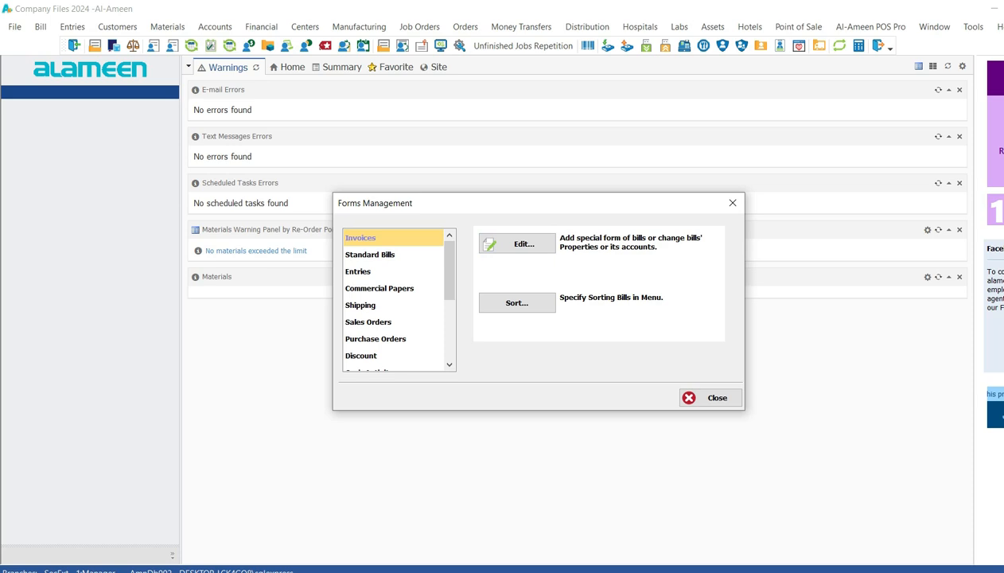
left_click(687, 70)
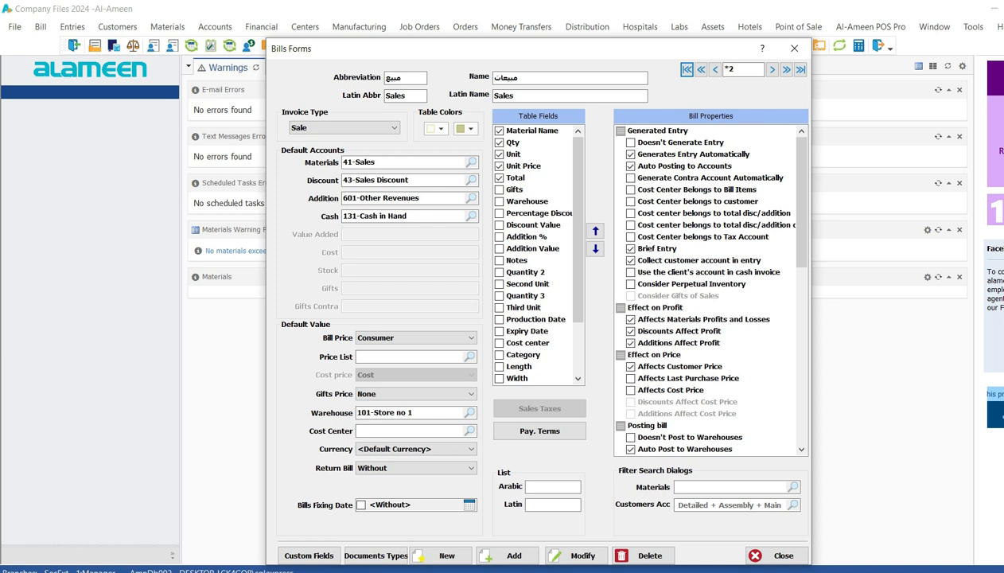
Enable Consider Perpetual Inventory for the Sales form and examine the Cost and Stock default account fields.
left_click(631, 284)
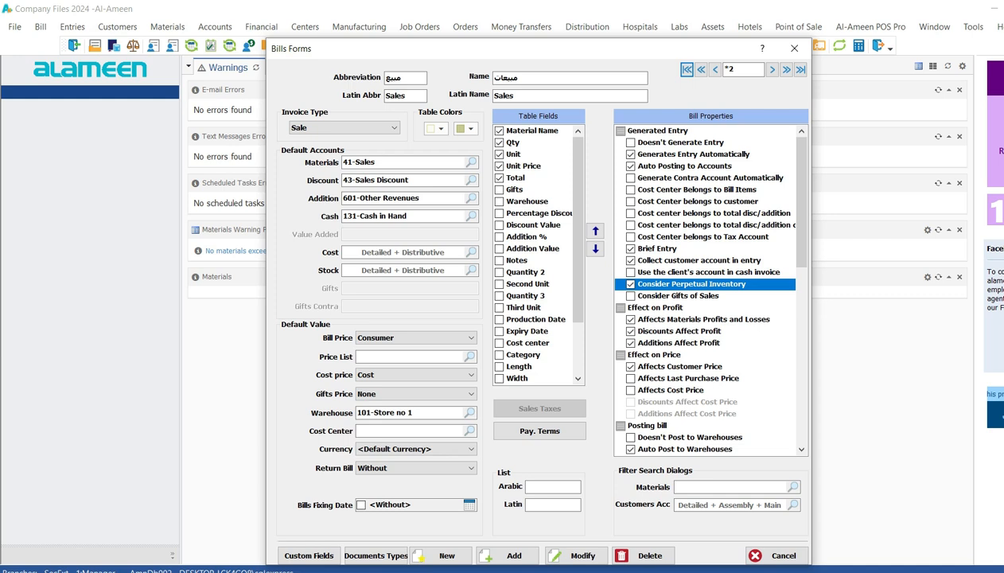
left_click(402, 253)
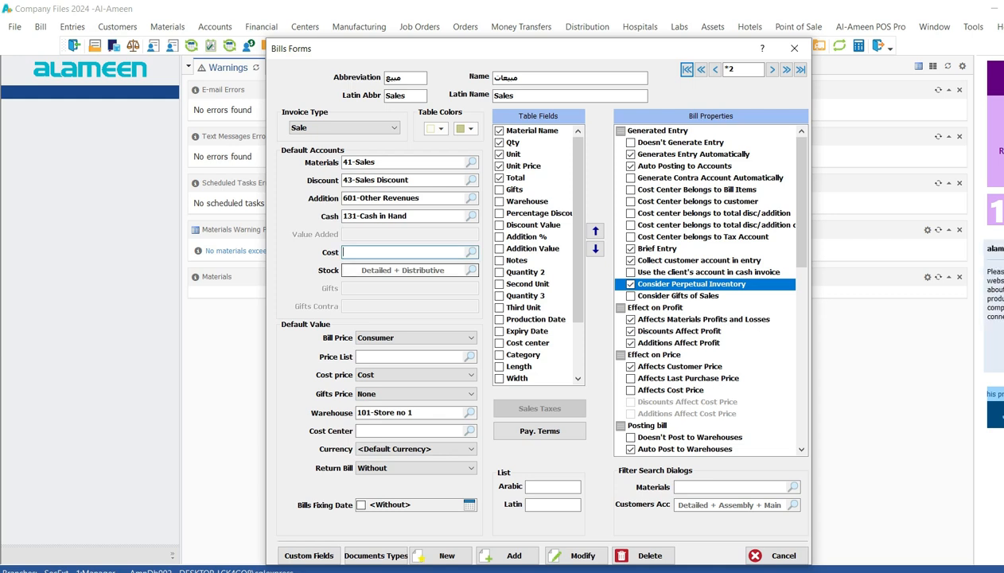
left_click(403, 270)
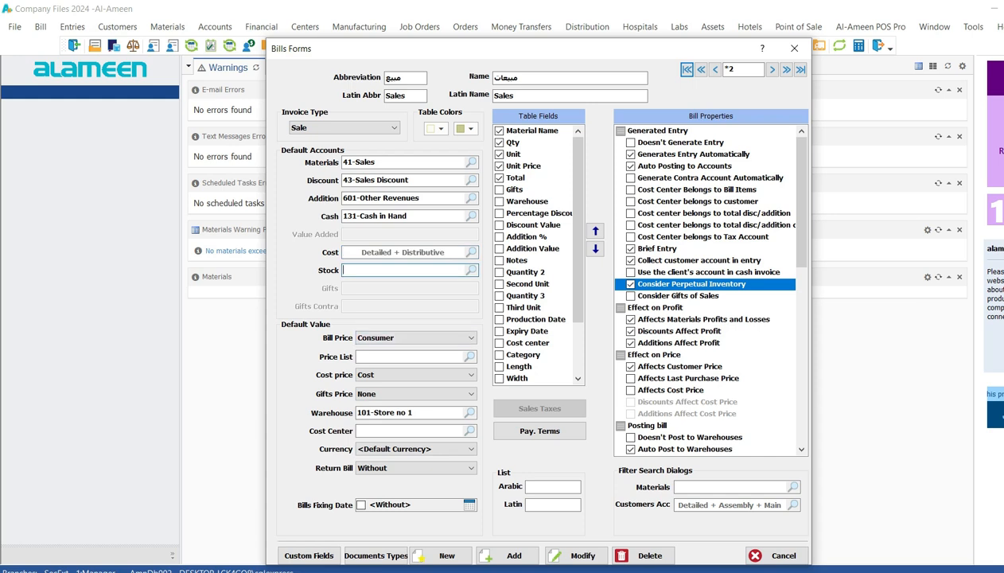
Review the available Cost price options in the Sales form's default values.
left_click(414, 375)
left_click(414, 375)
left_click(414, 375)
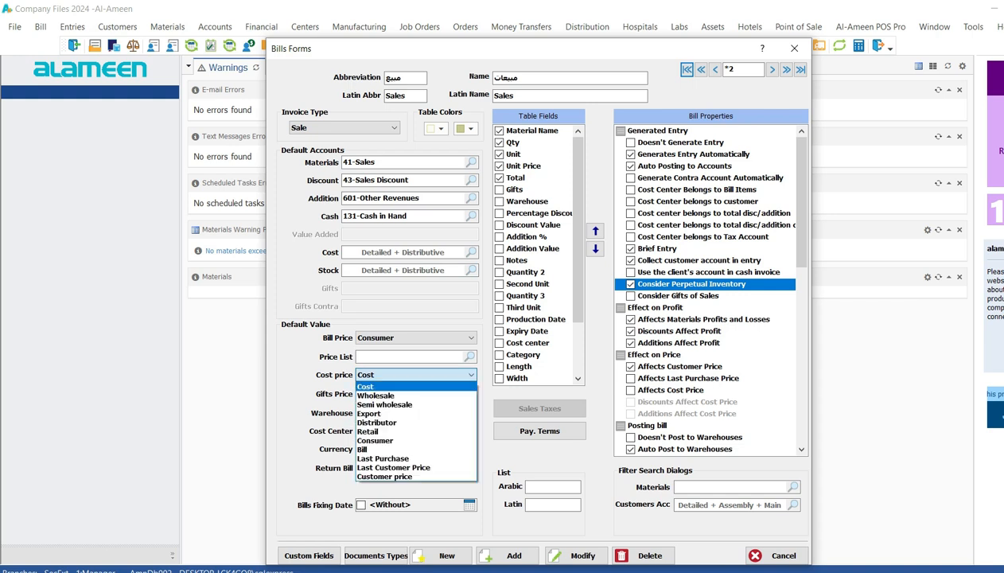
left_click(414, 375)
left_click(414, 375)
left_click(413, 375)
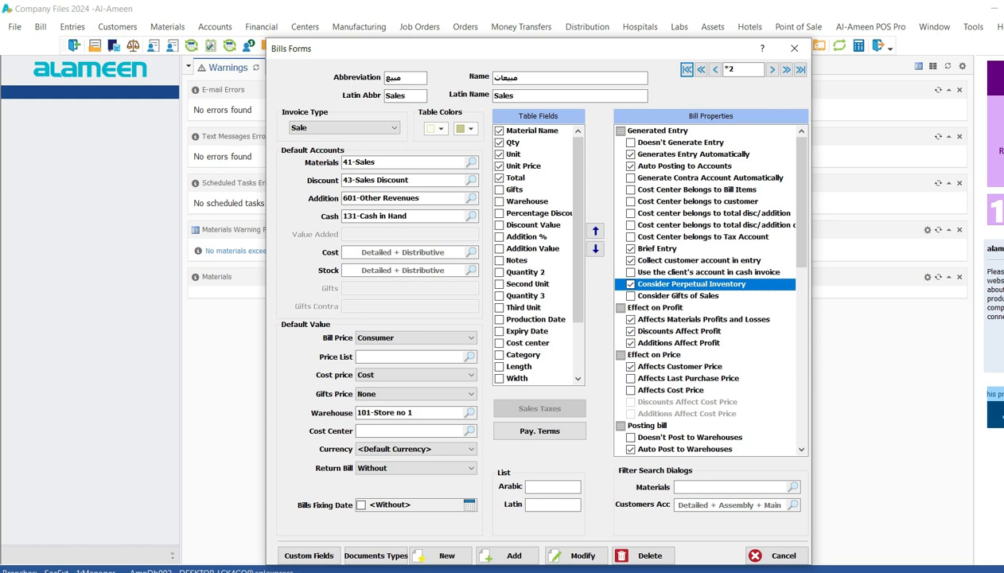
Disable Consider Perpetual Inventory for the Sales form, and close the form and the forms management.
key("space")
left_click(730, 487)
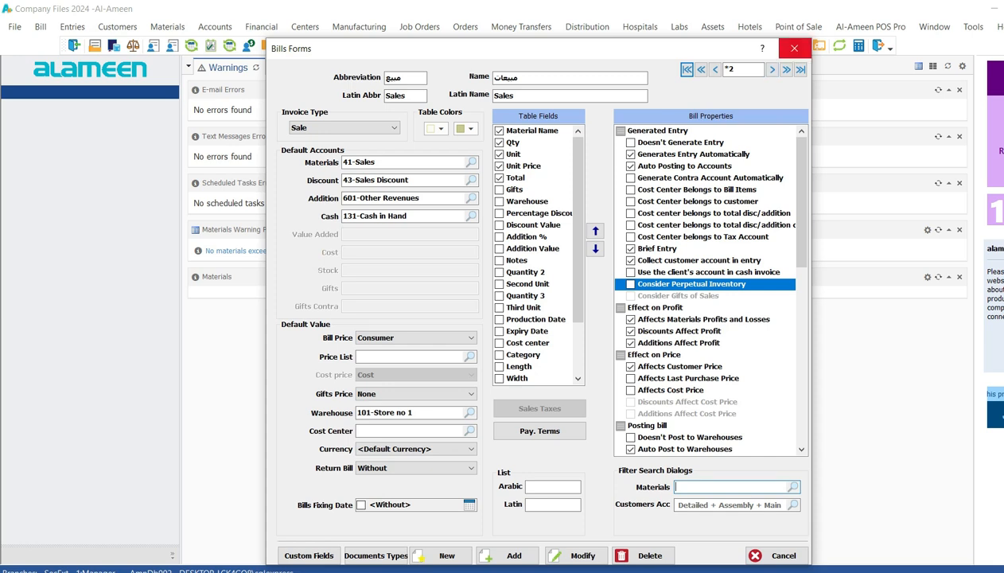
left_click(794, 48)
key("Return")
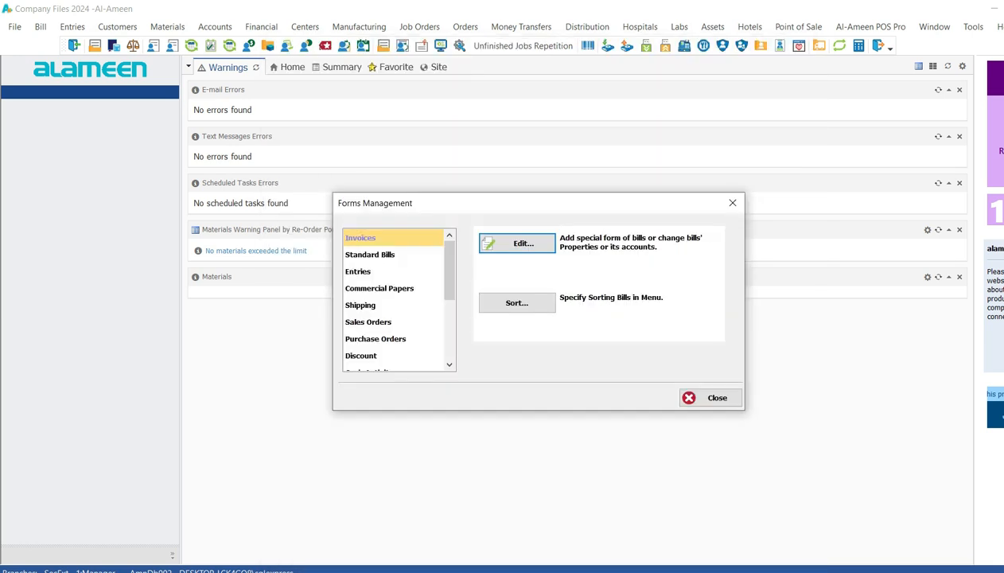
left_click(732, 203)
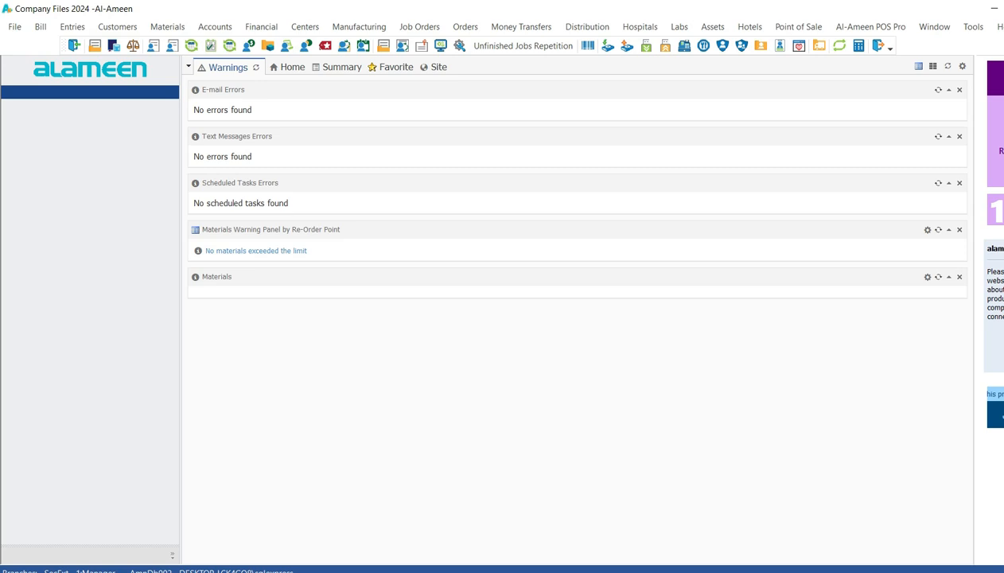